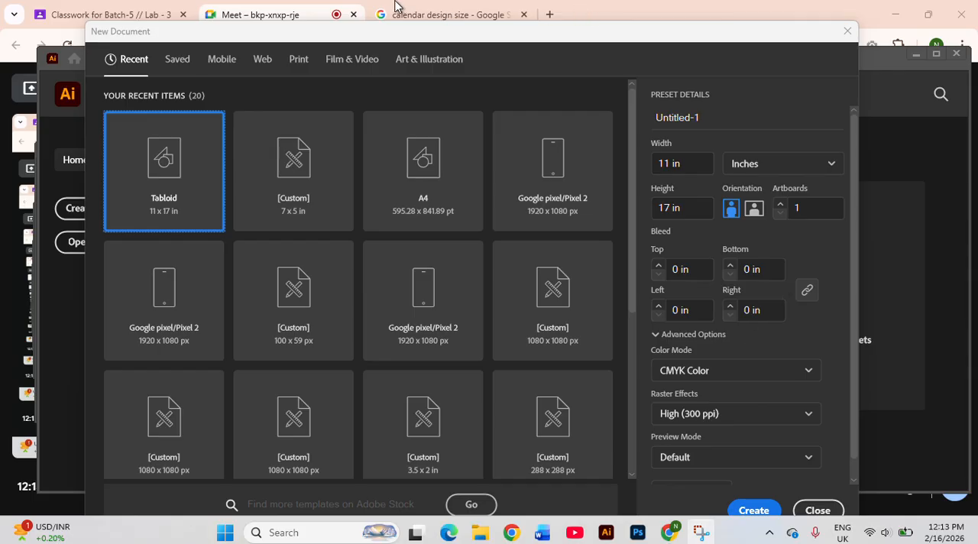
Review the common wall and desk calendar sizes in the browser's calendar design size search results
click(384, 13)
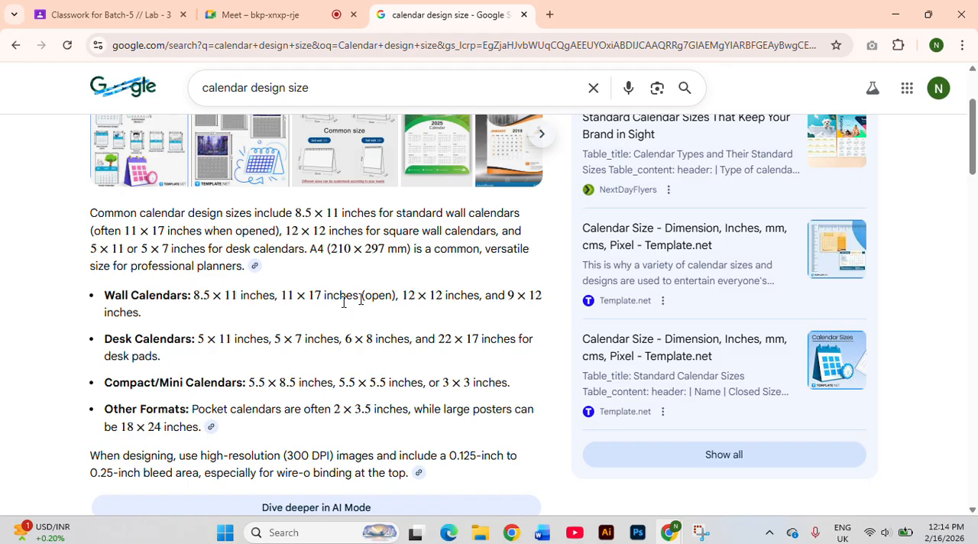
mouse_move(603, 536)
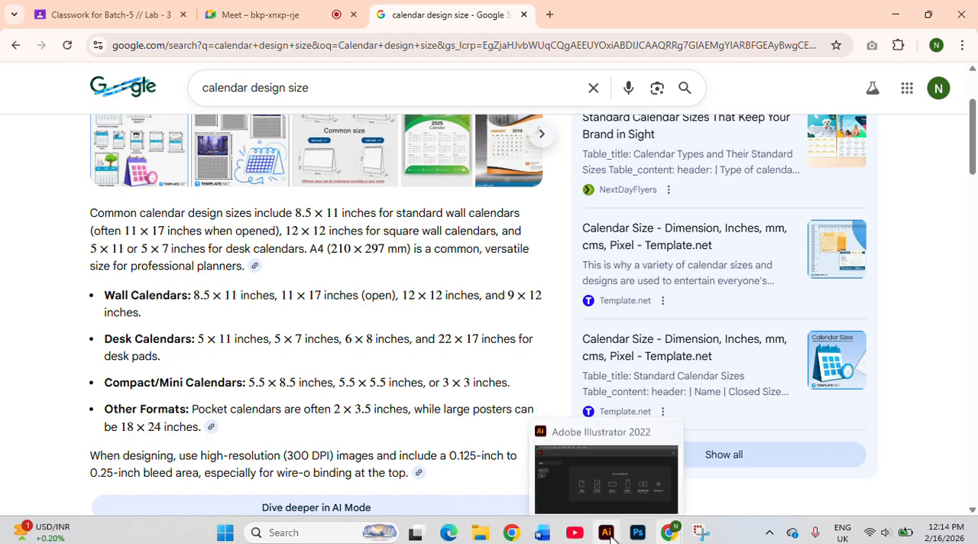
click(605, 467)
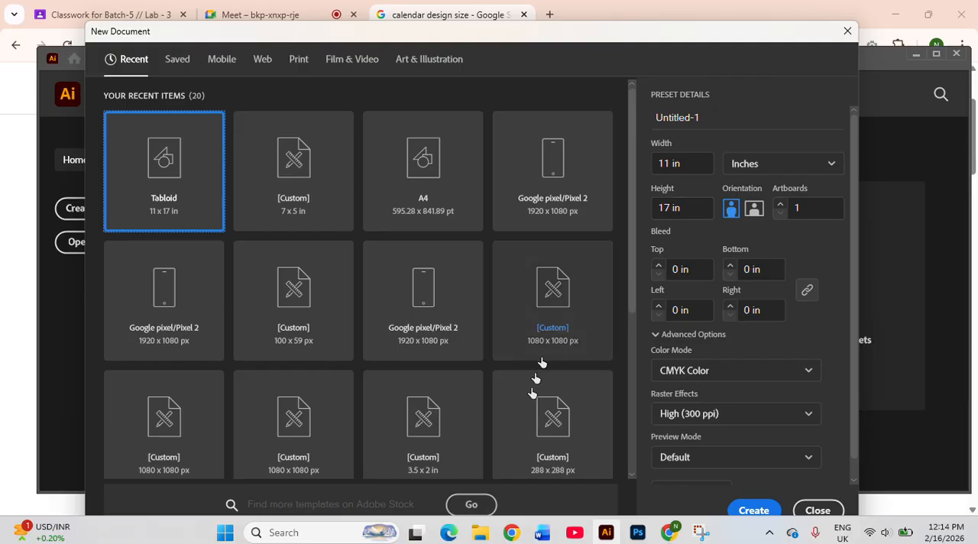
click(669, 533)
click(656, 489)
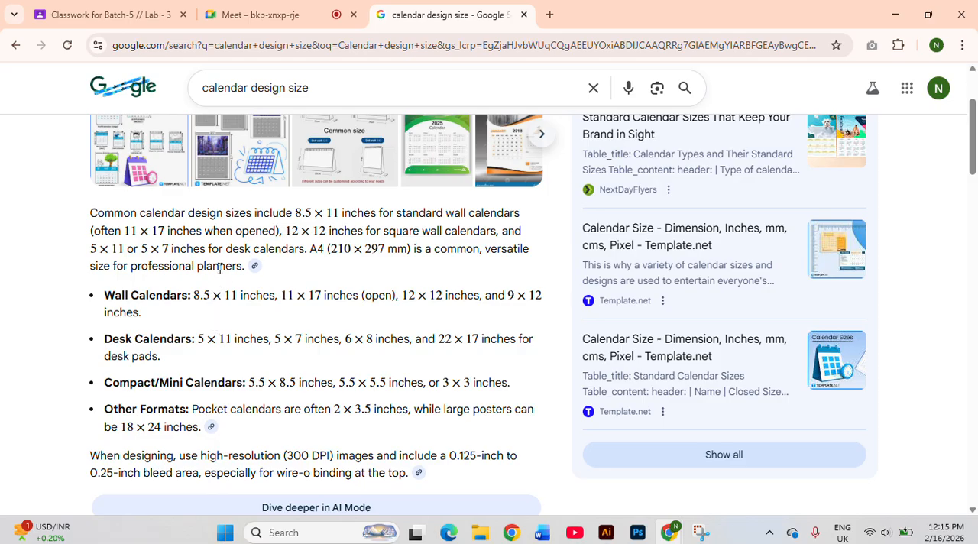
Switch to Illustrator and create an 11 x 17 inch portrait document named "Calendar design"
click(606, 532)
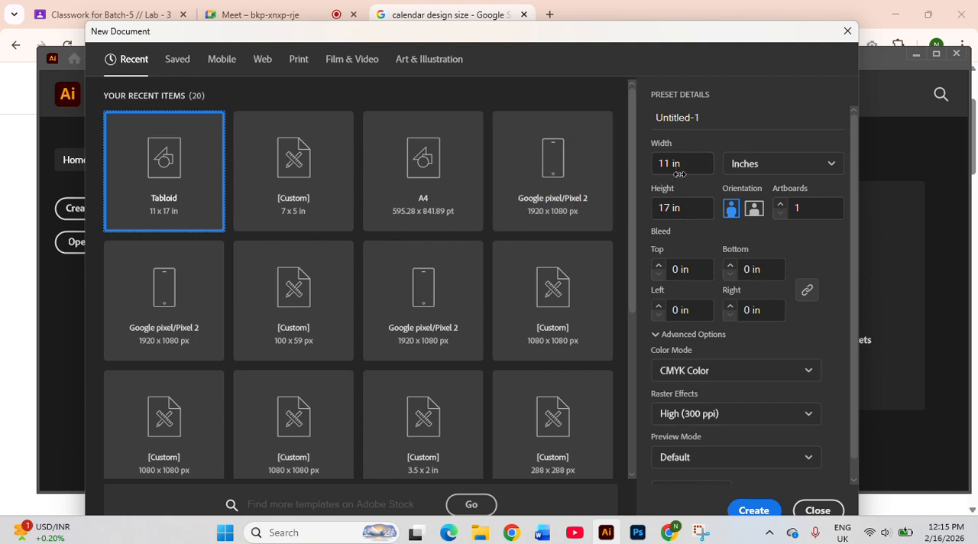
click(707, 119)
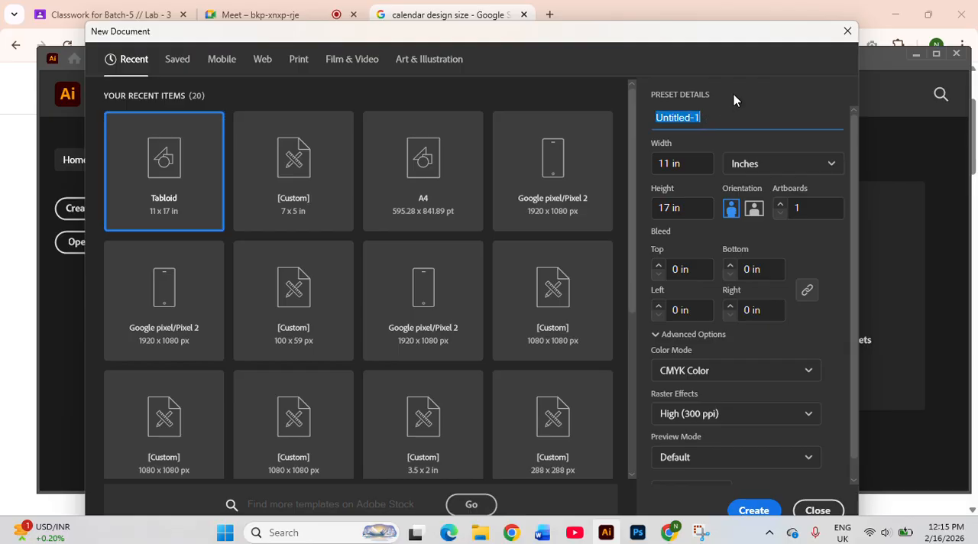
text(C)
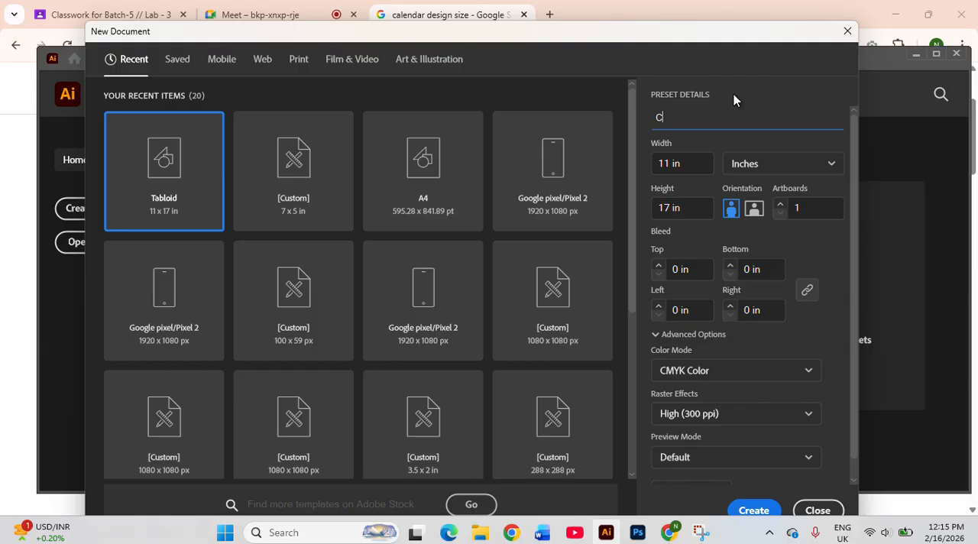
text(alendar design)
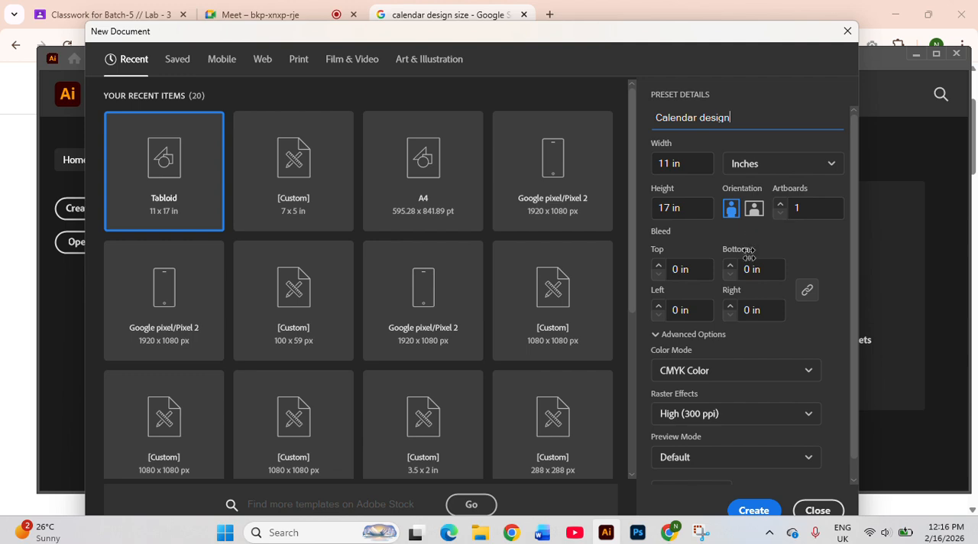
click(754, 510)
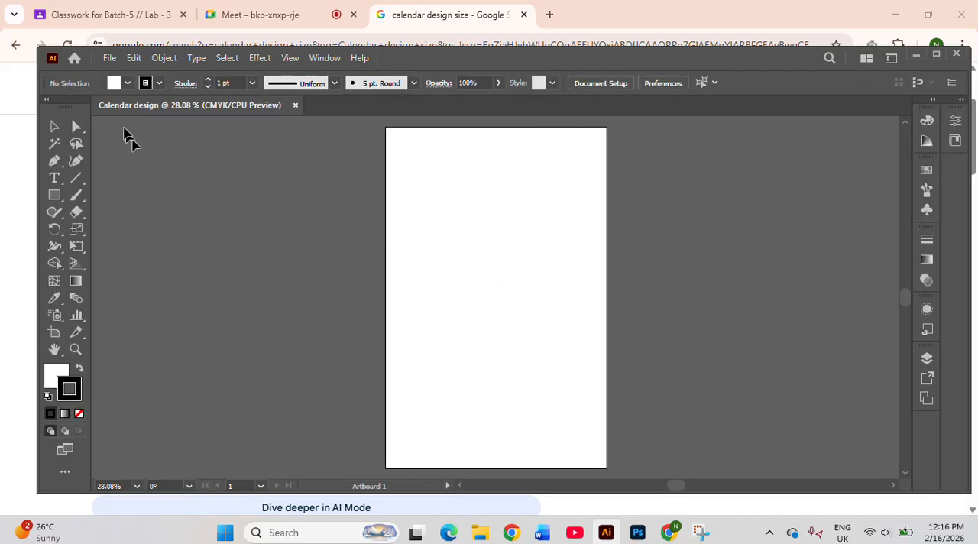
Place the calendar reference image Screenshot 2026-02-16 120459.png from the Screenshots folder into the document
click(110, 59)
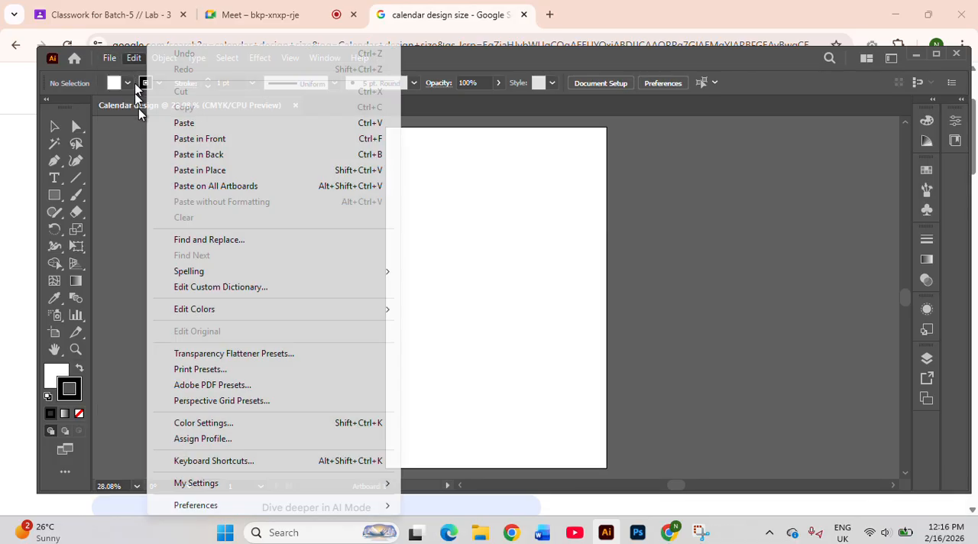
click(123, 58)
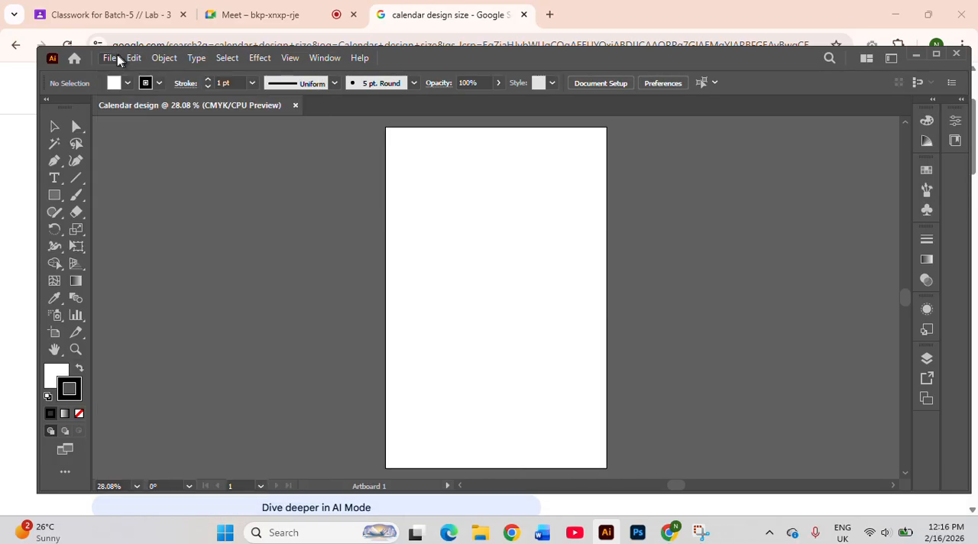
click(118, 61)
click(114, 316)
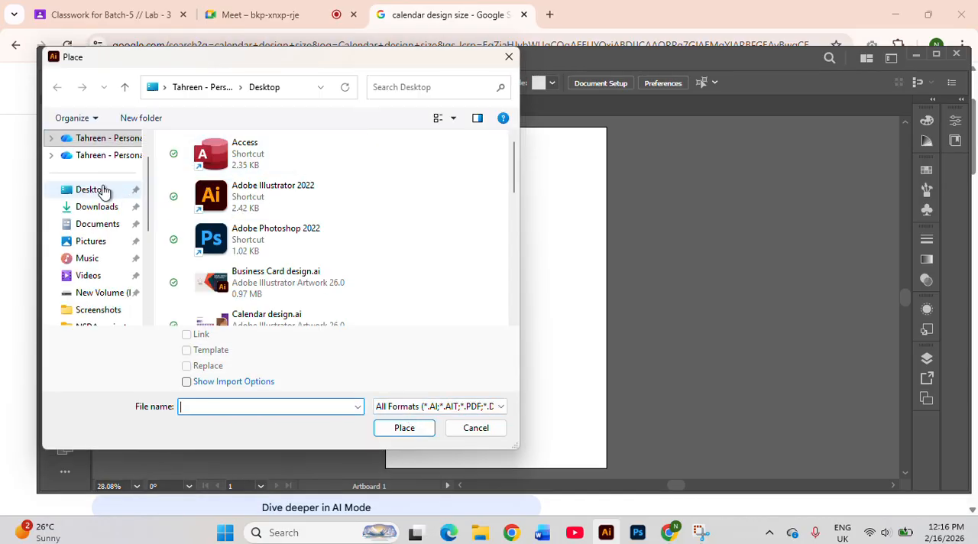
click(104, 191)
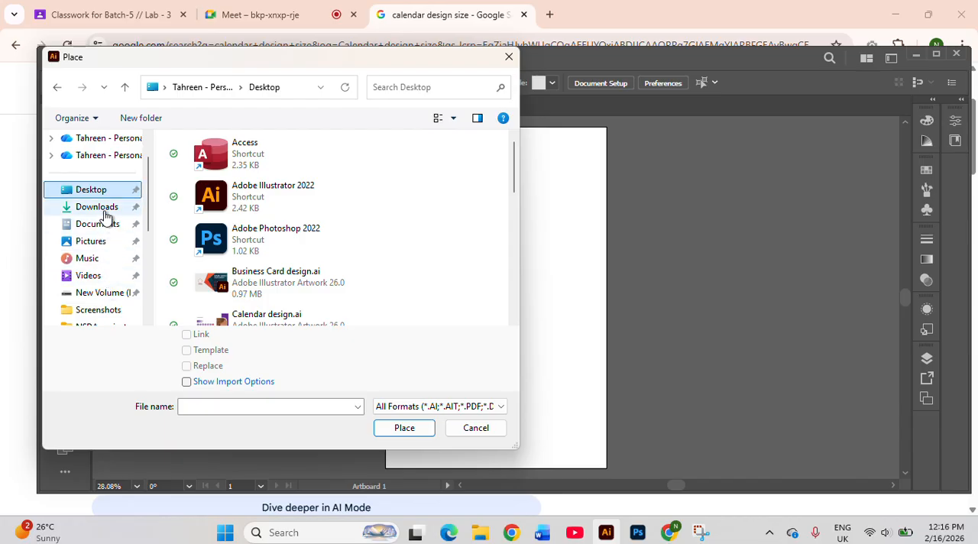
click(106, 211)
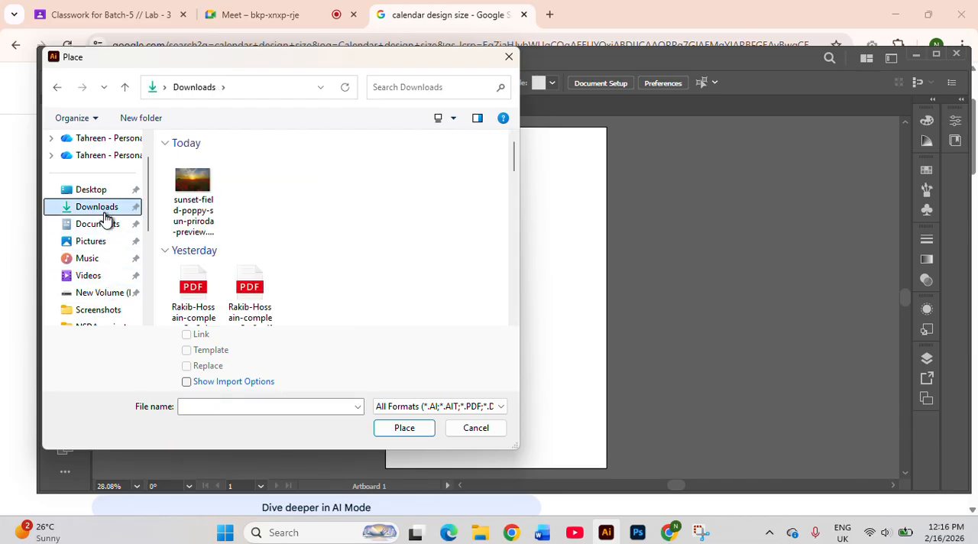
click(107, 308)
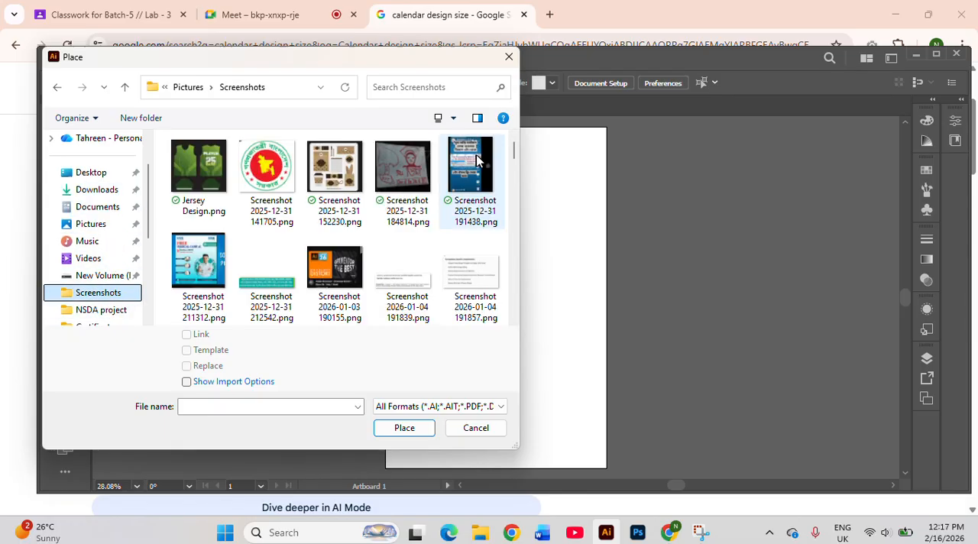
scroll(365, 237, down, 10)
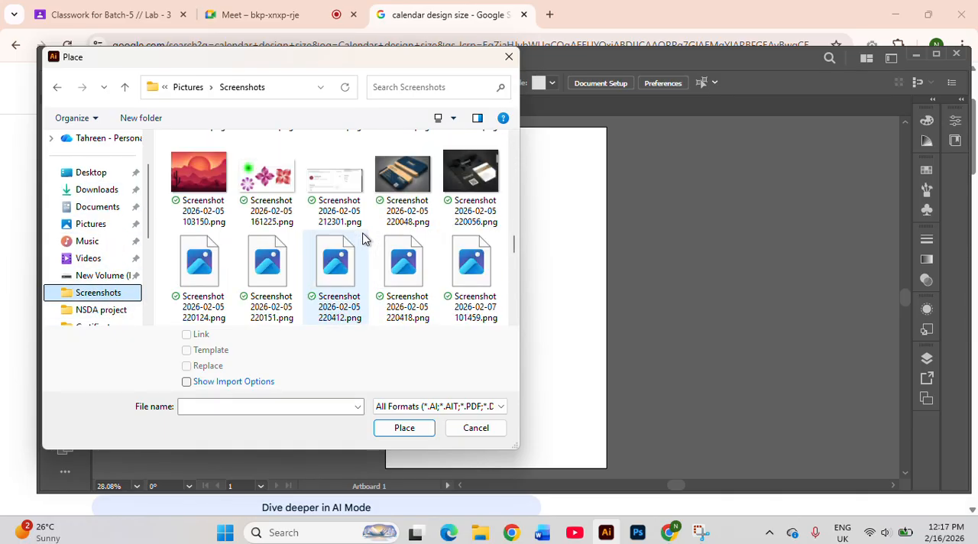
scroll(364, 237, down, 6)
click(364, 301)
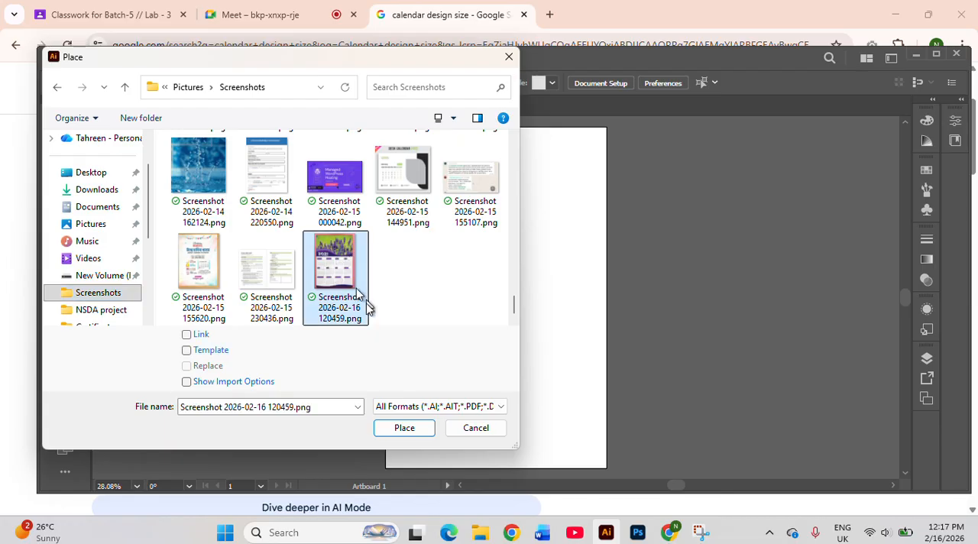
click(404, 428)
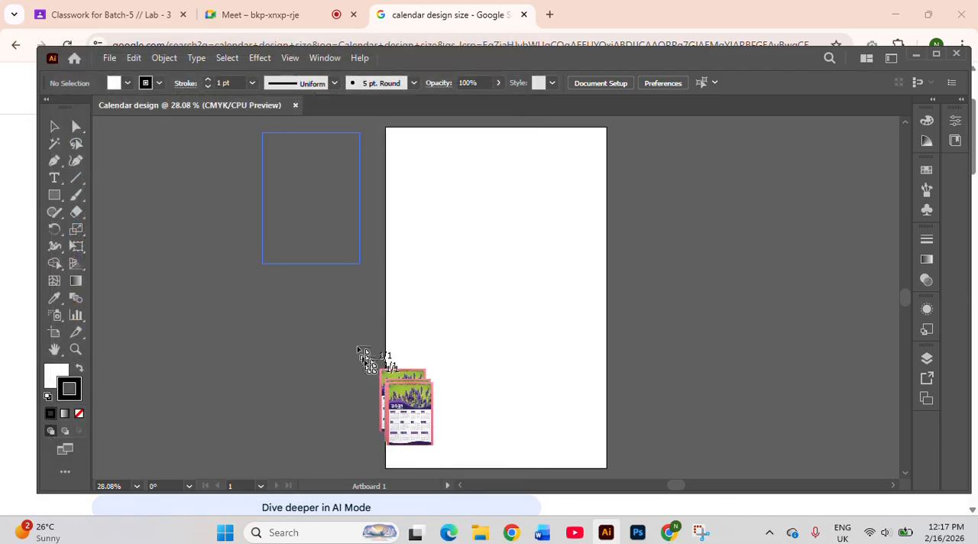
drag(363, 359, 391, 420)
Enlarge the calendar reference image to nearly the artboard's width and position it just outside the artboard's left edge
drag(341, 234, 327, 287)
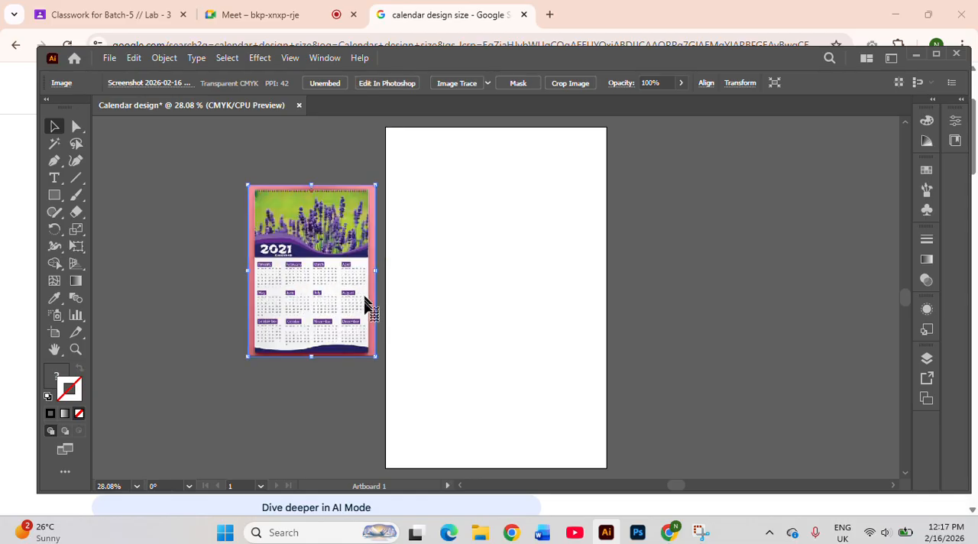
drag(376, 356, 420, 417)
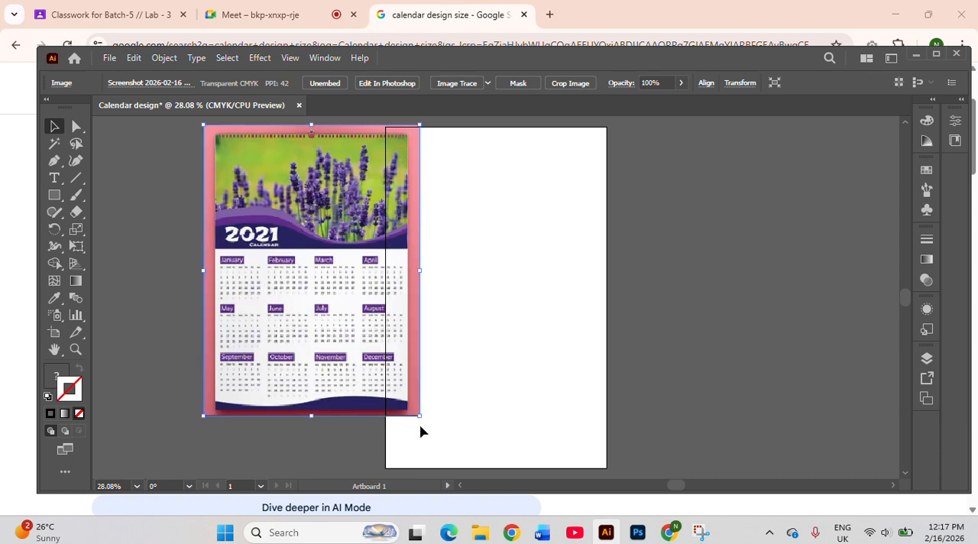
drag(289, 288, 238, 312)
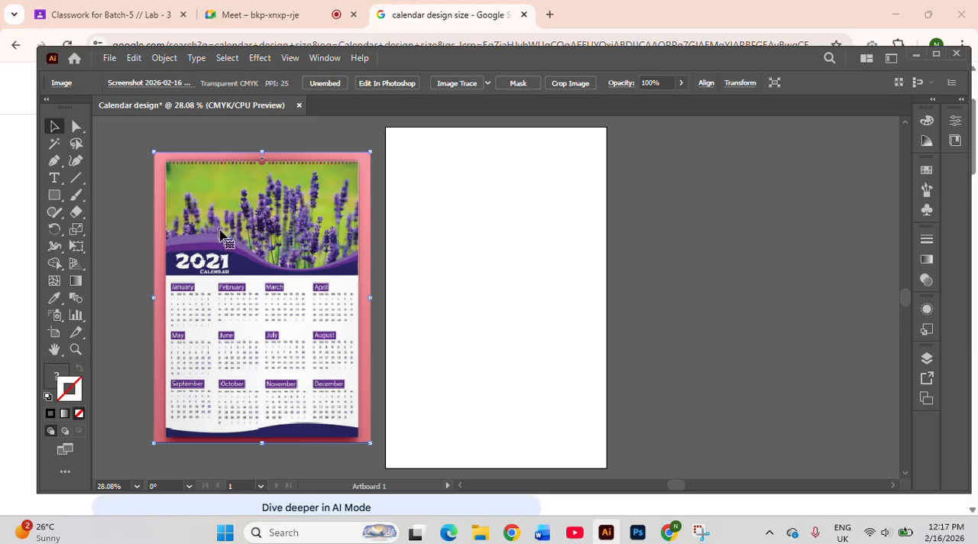
click(468, 218)
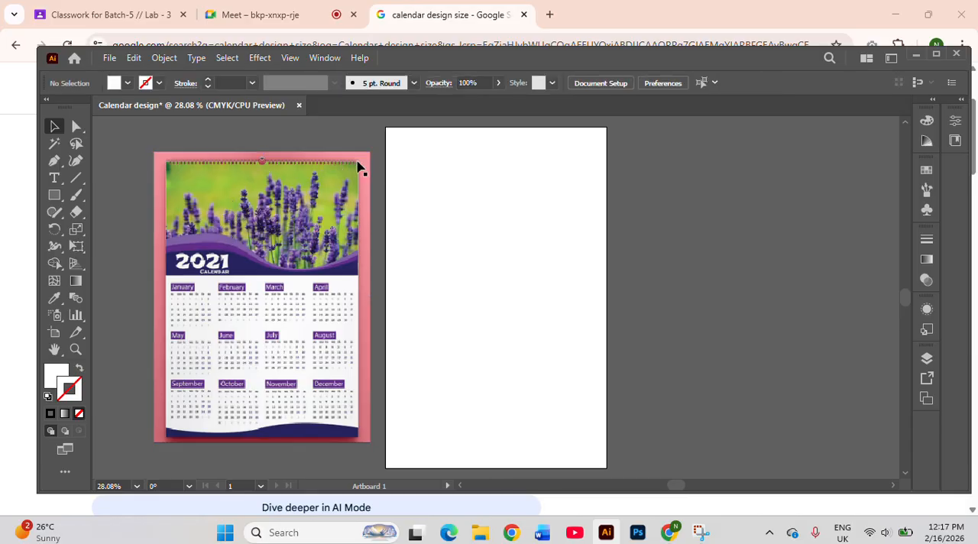
Place sunset-field-poppy-sun-priroda-preview.jpg from Downloads to the right of the artboard and enlarge it to about the artboard's width
click(108, 59)
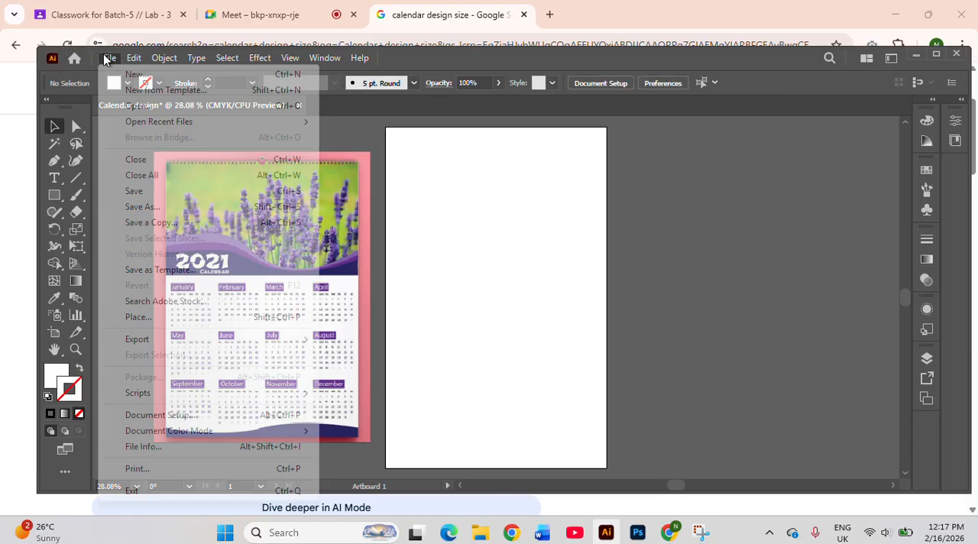
click(188, 317)
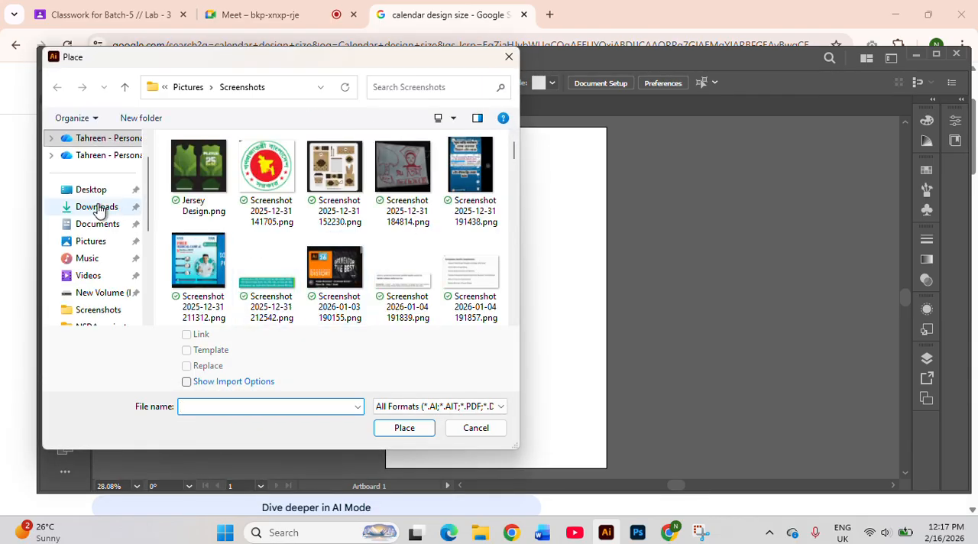
click(97, 207)
click(200, 197)
click(416, 428)
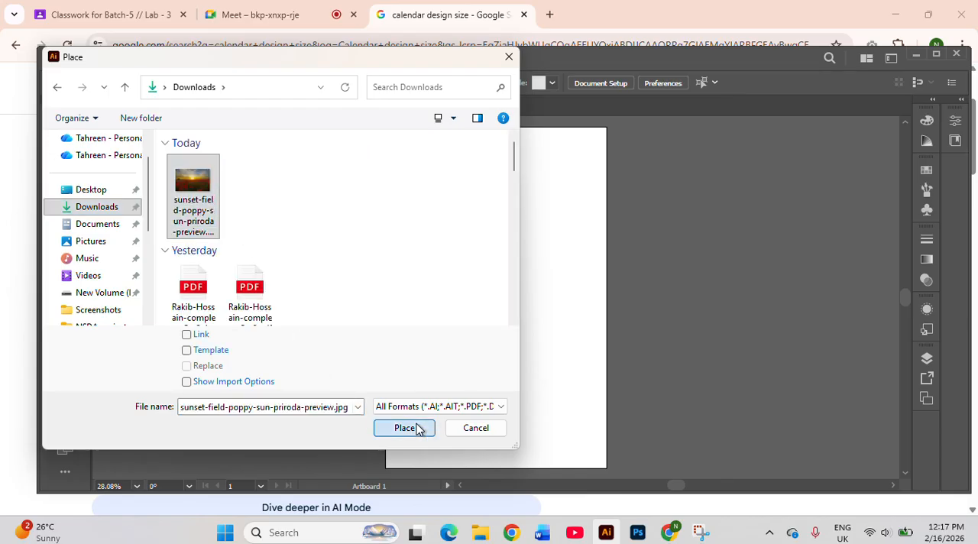
click(634, 152)
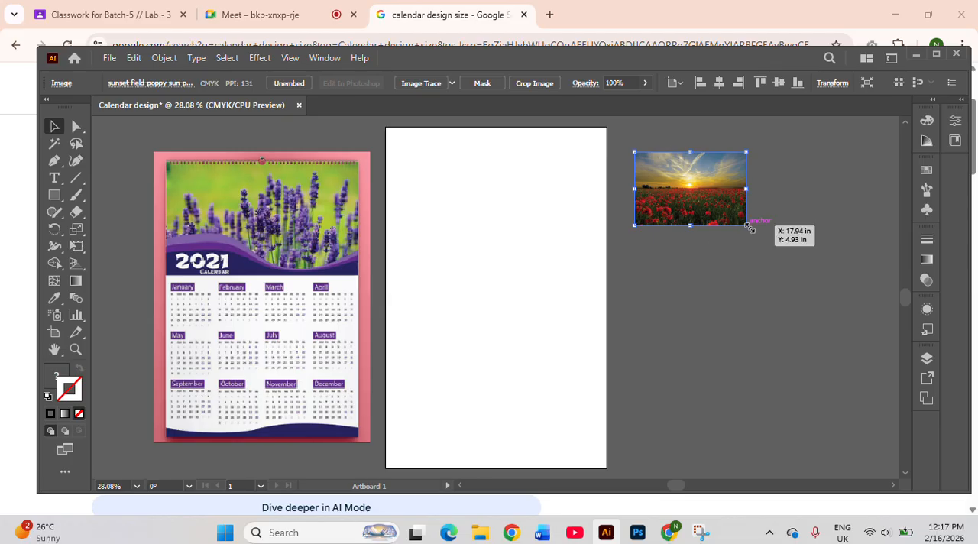
drag(749, 227, 807, 242)
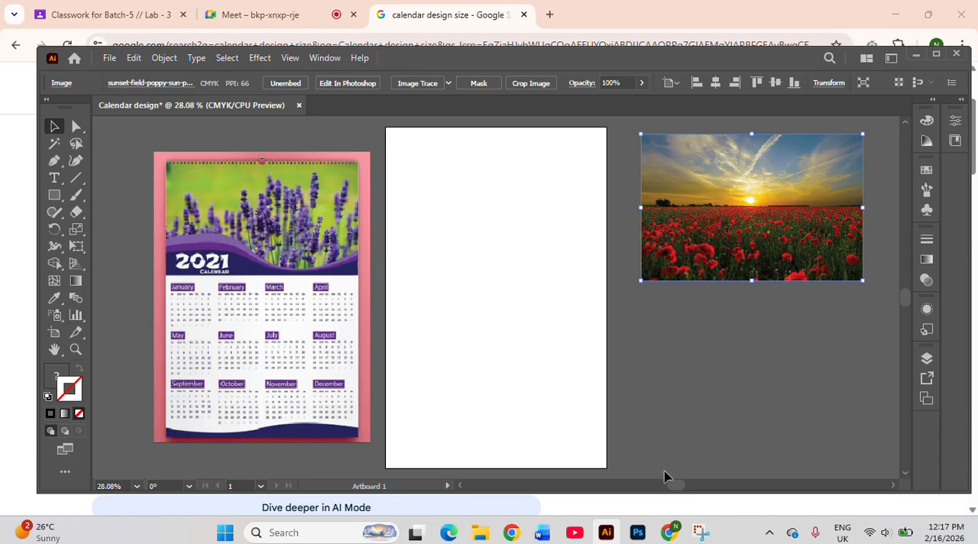
click(676, 447)
Move the calendar reference image over the artboard for comparison and return it to the artboard's left side
click(245, 333)
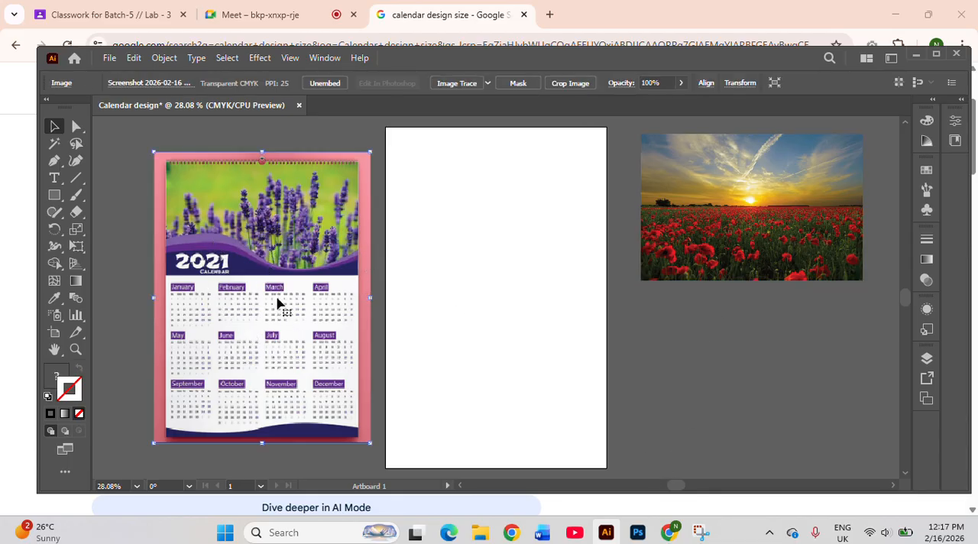
drag(279, 327, 510, 329)
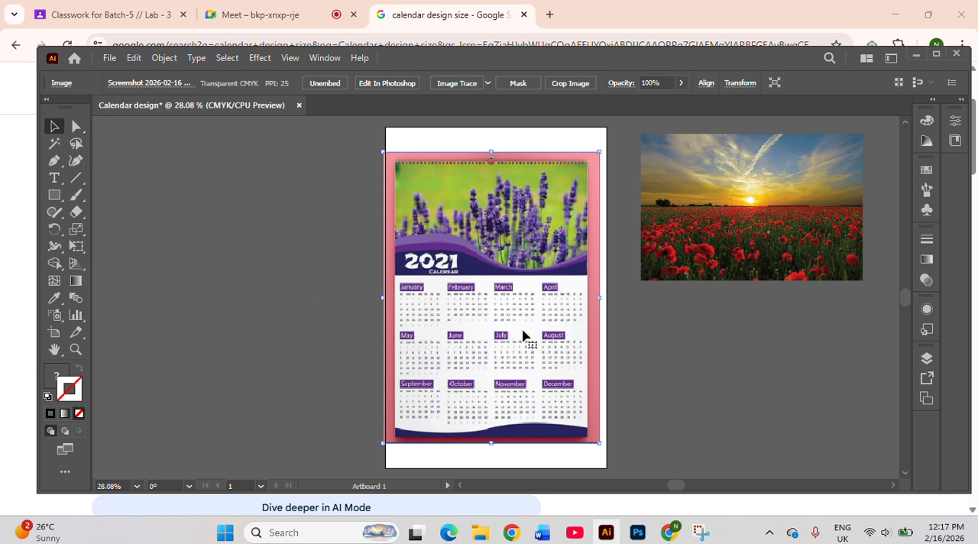
drag(524, 337, 298, 331)
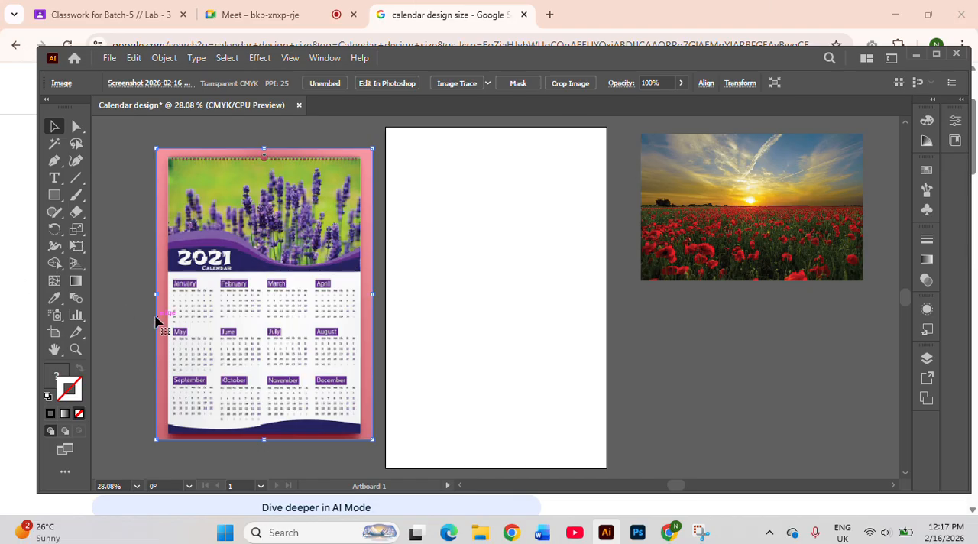
Draw a closed Pen-tool shape covering the upper third of the artboard at full width, with an S-curved lower edge
click(54, 162)
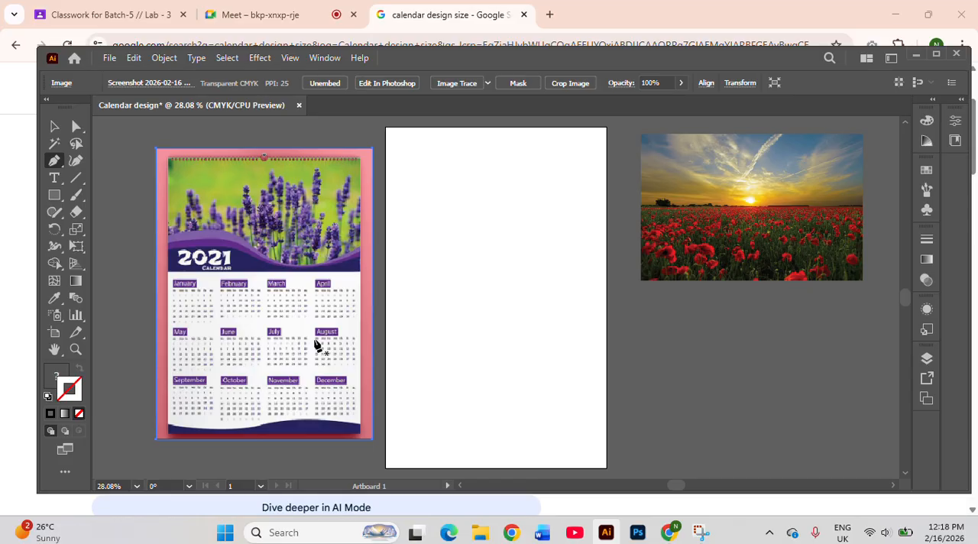
click(496, 298)
click(386, 242)
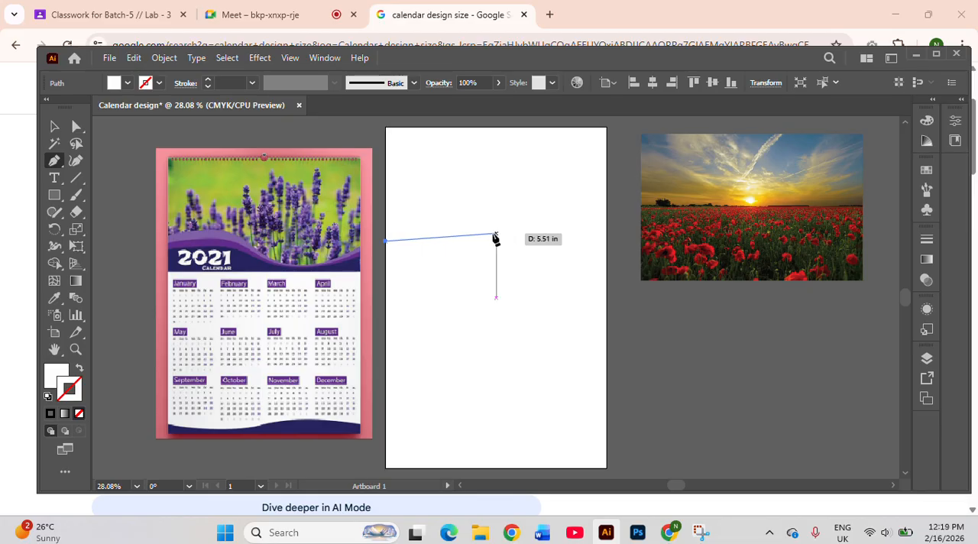
drag(489, 234, 551, 271)
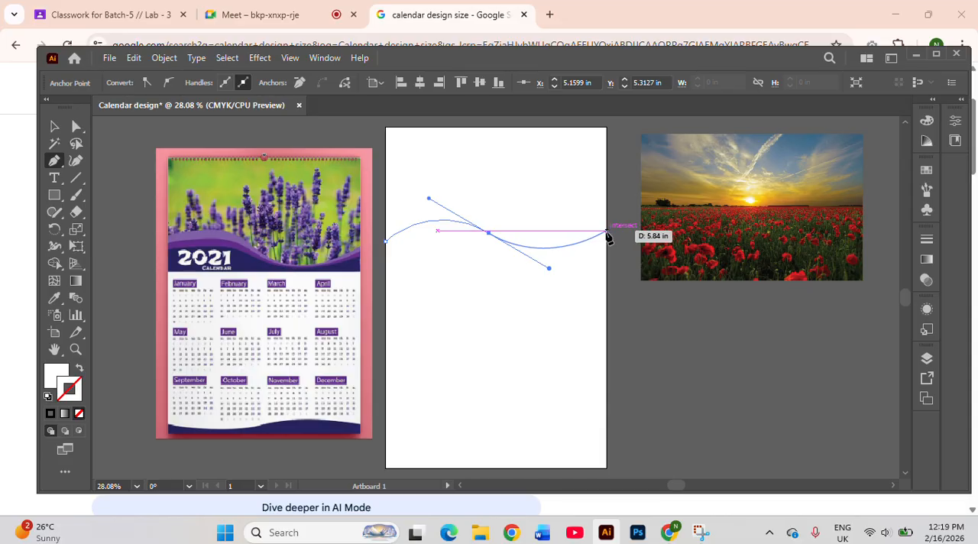
click(608, 233)
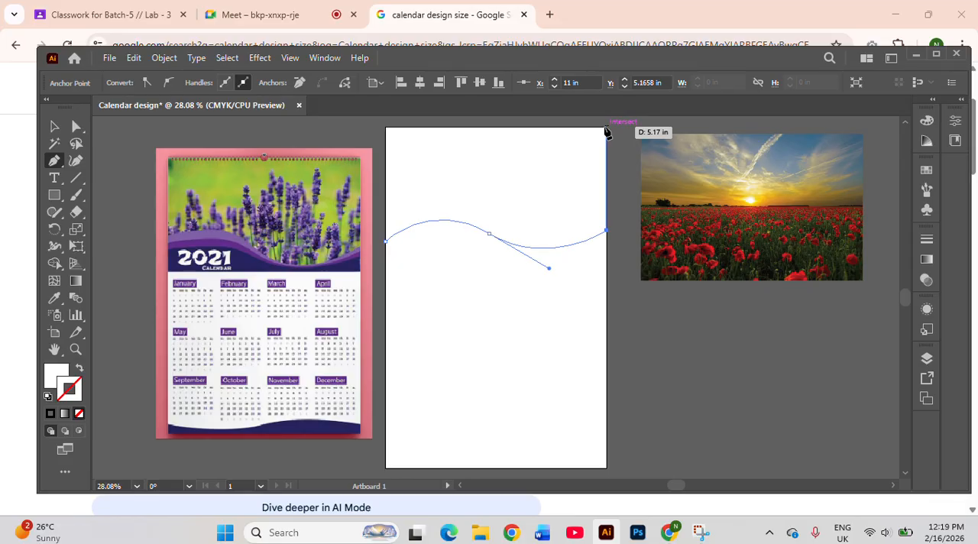
scroll(606, 133, up, 1)
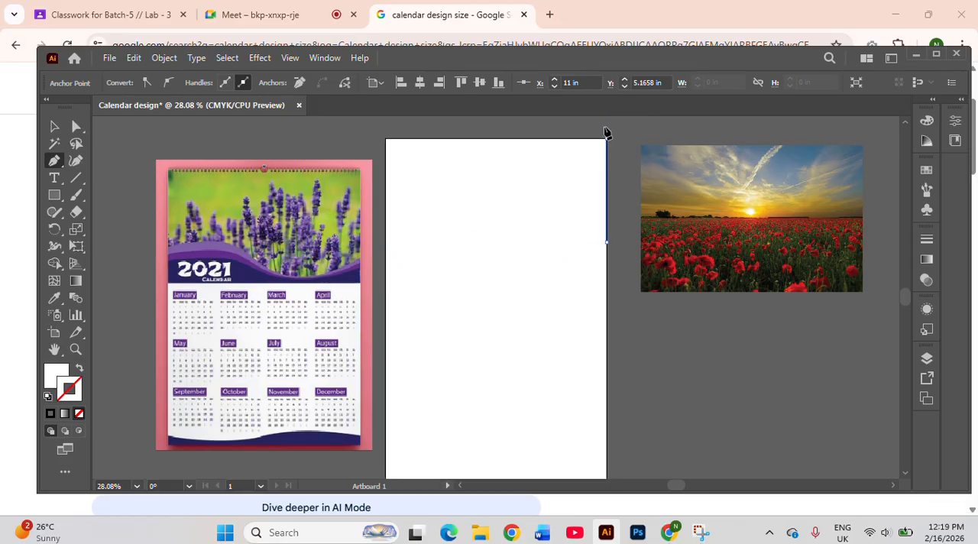
click(606, 138)
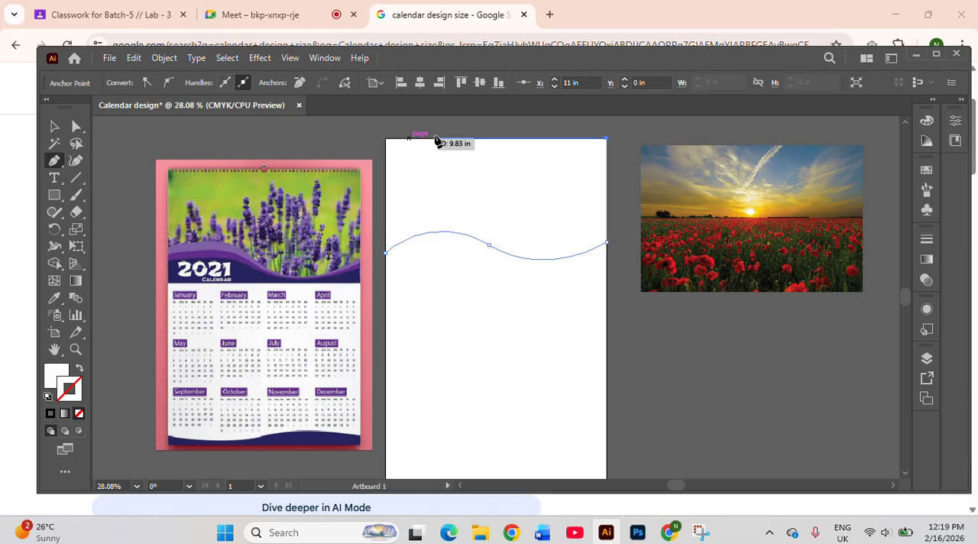
click(386, 139)
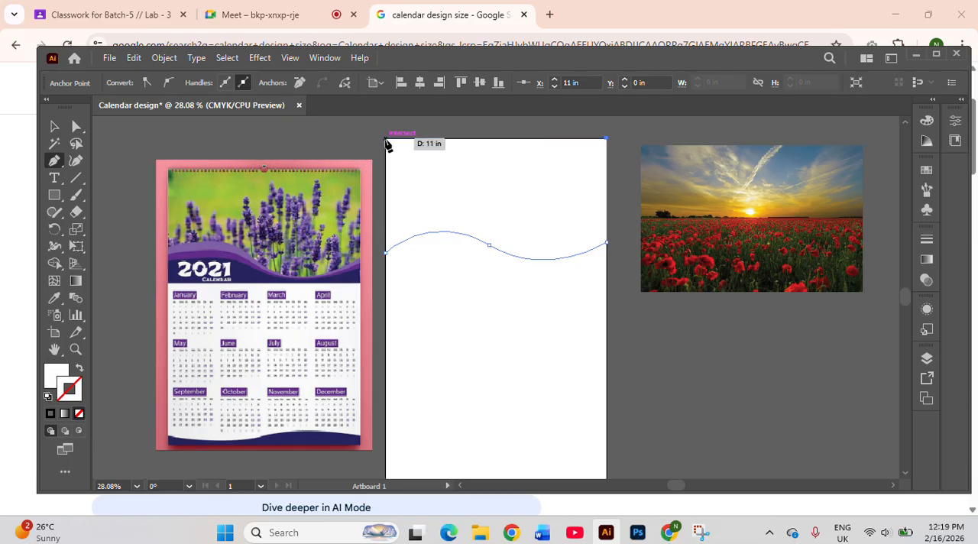
click(388, 256)
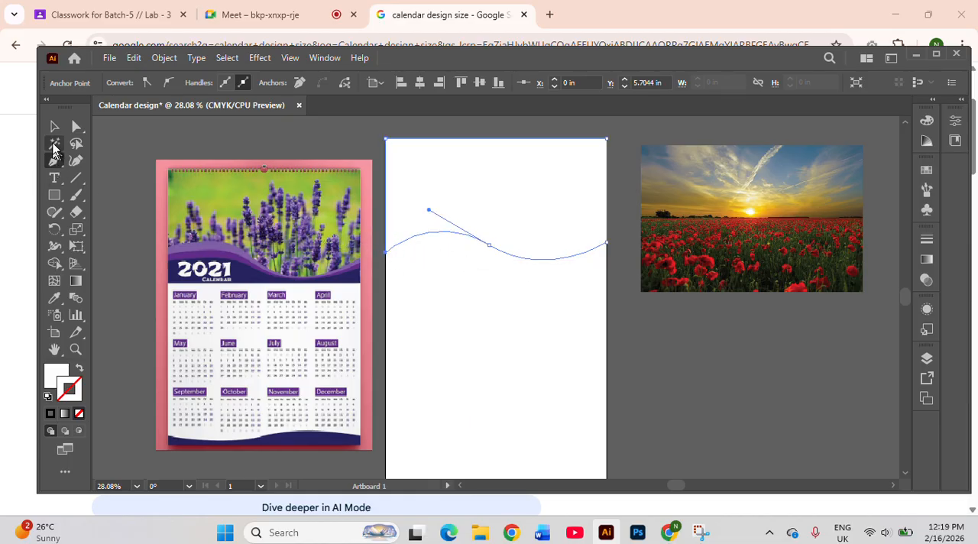
Fill the wavy shape with the light purple sampled from the upper wave of the reference calendar
click(55, 128)
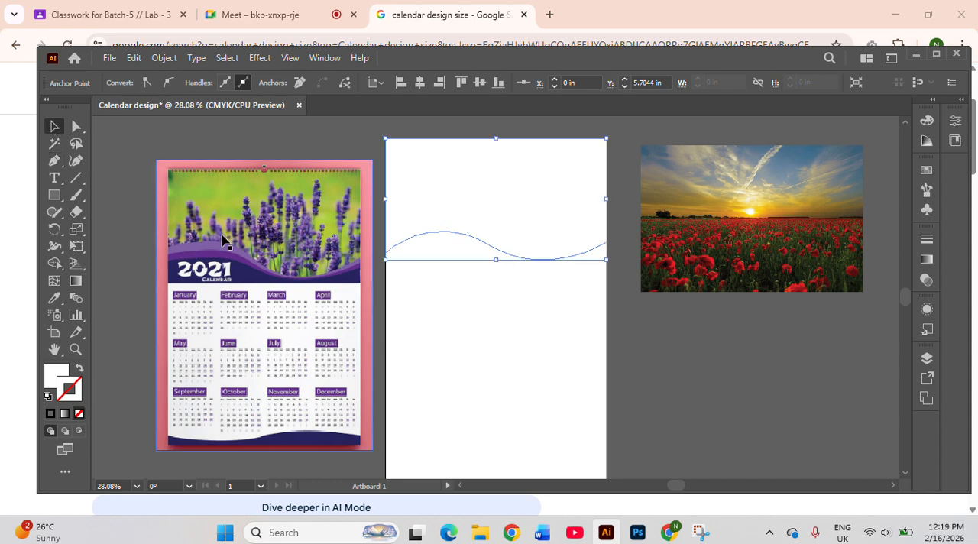
key(i)
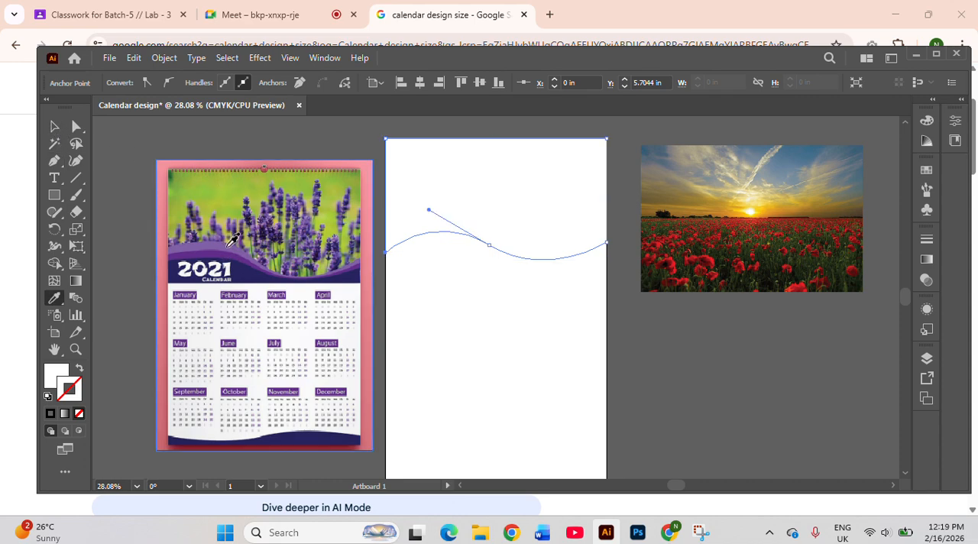
click(231, 242)
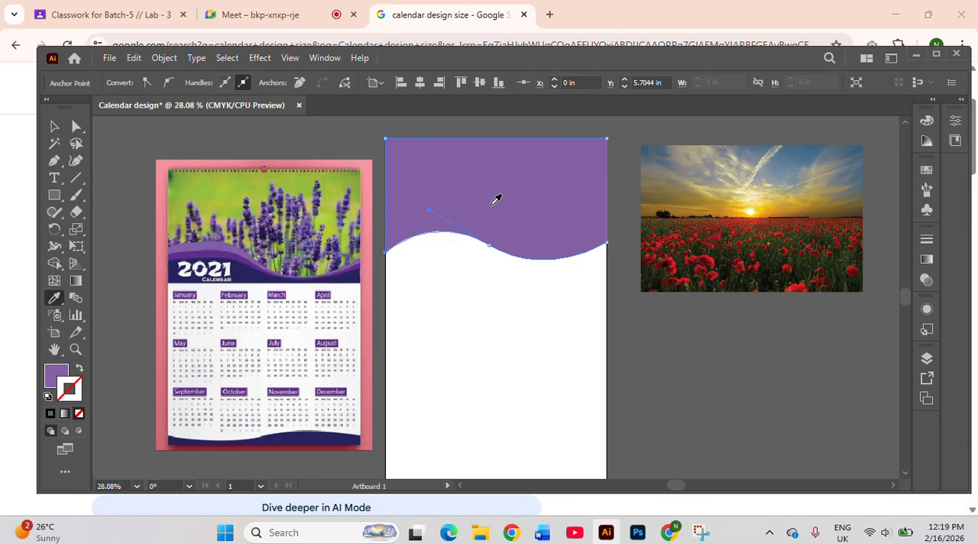
click(55, 126)
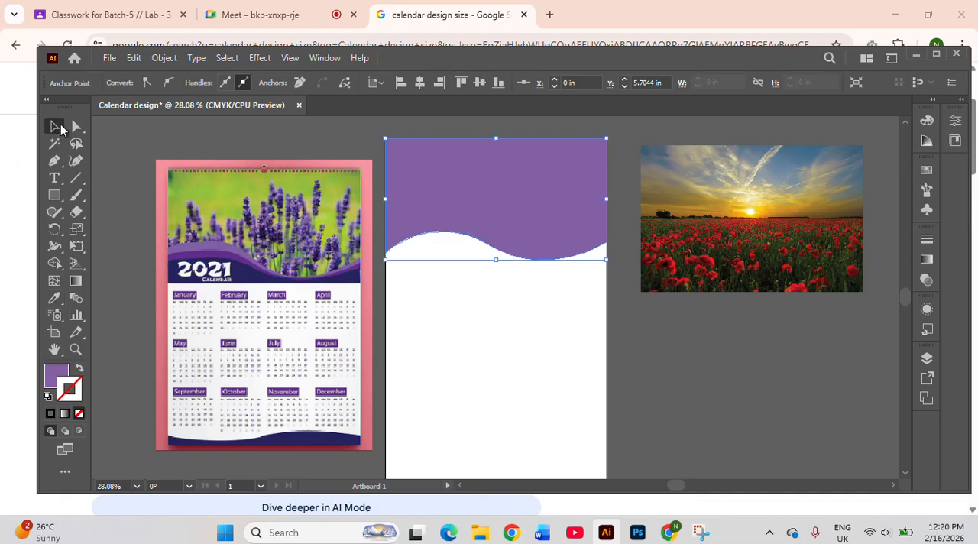
Duplicate the purple wave shape slightly downward, and delete the shape together with its copies
click(525, 212)
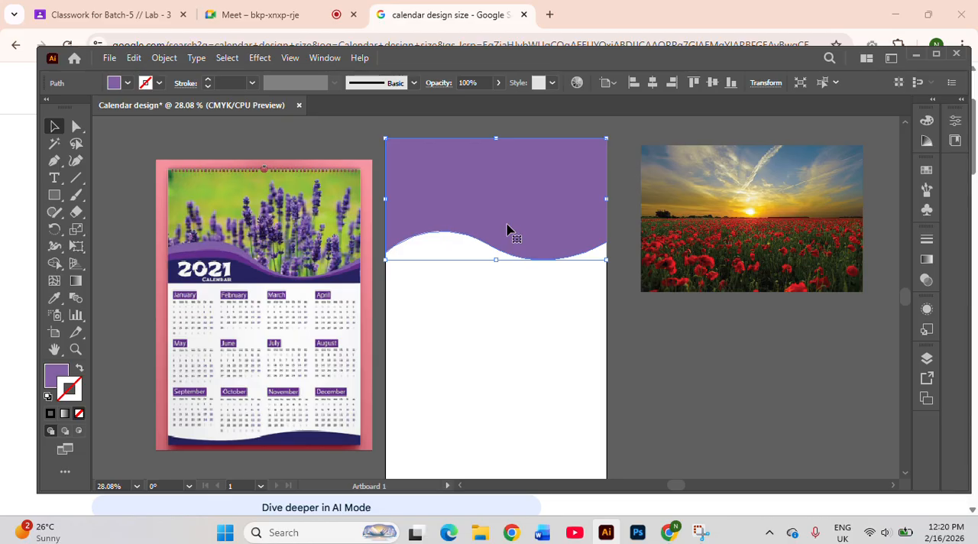
drag(508, 230, 510, 243)
click(376, 149)
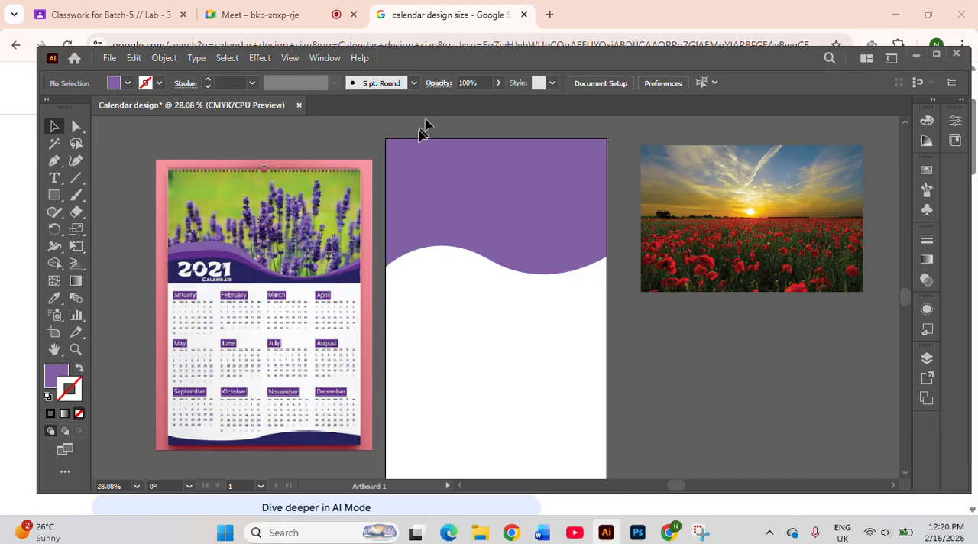
drag(399, 129, 530, 286)
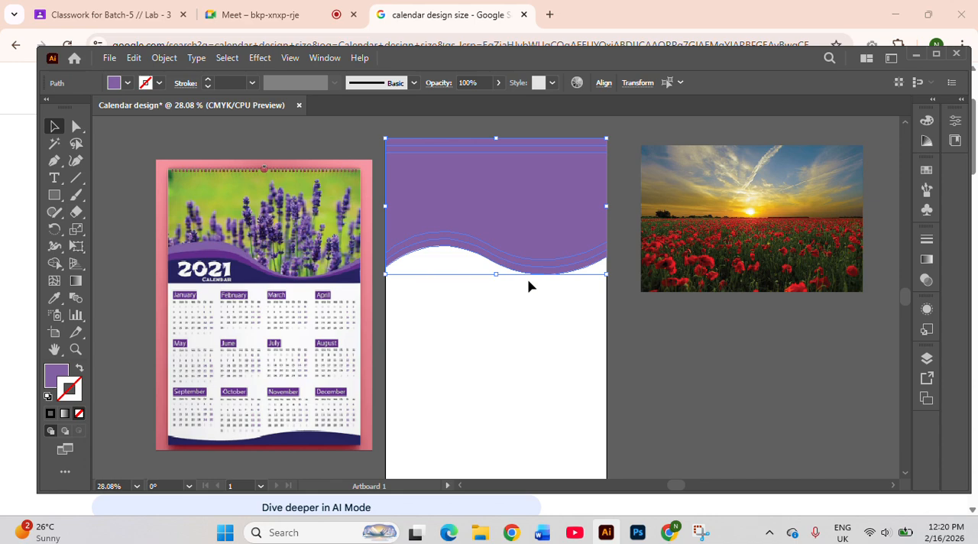
key(Delete)
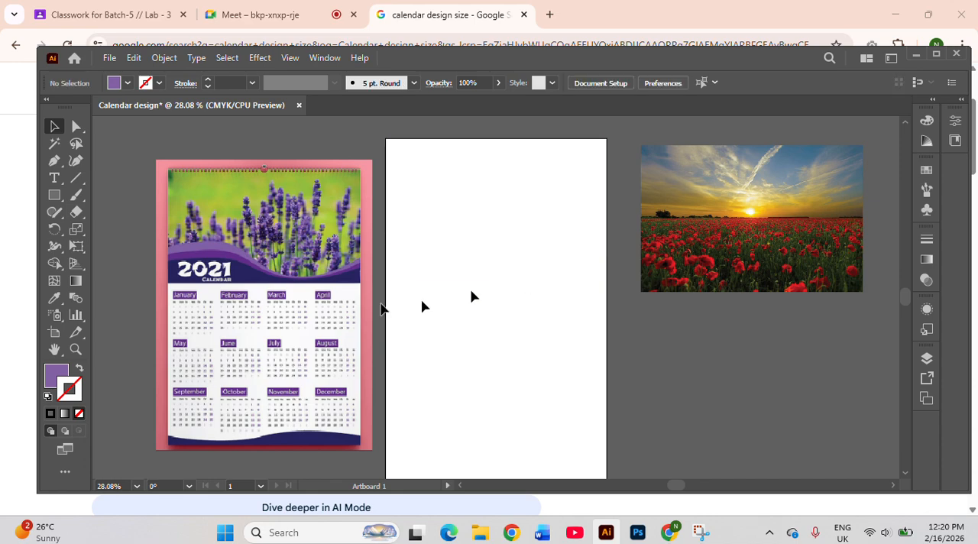
Draw a closed full-width wave band with the Pen tool, with a flat lower edge about 6.13 in down and an S-curved upper edge
click(53, 160)
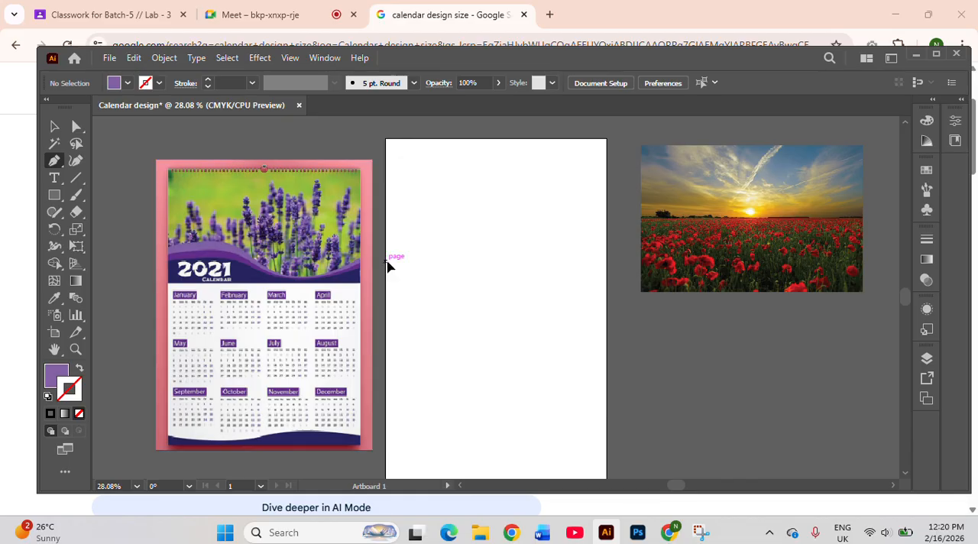
click(386, 261)
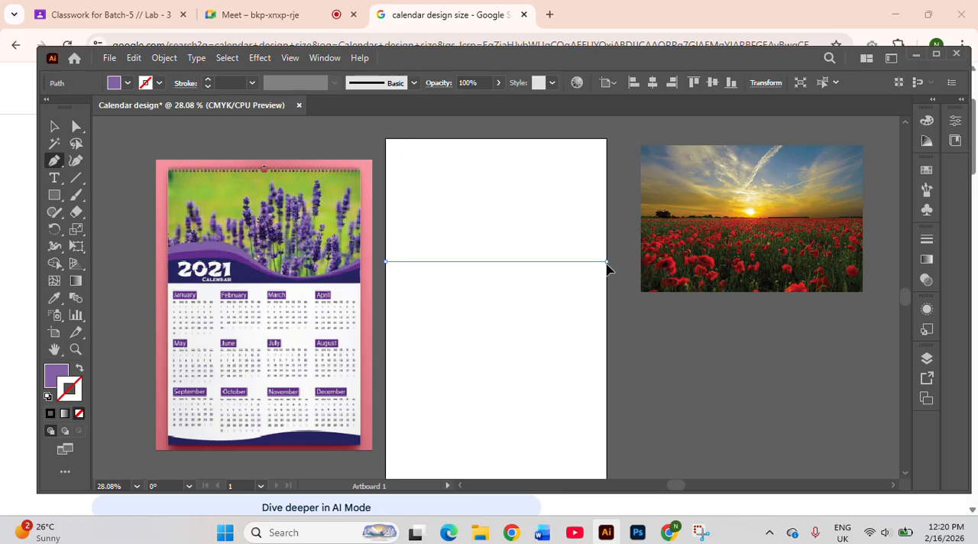
click(607, 261)
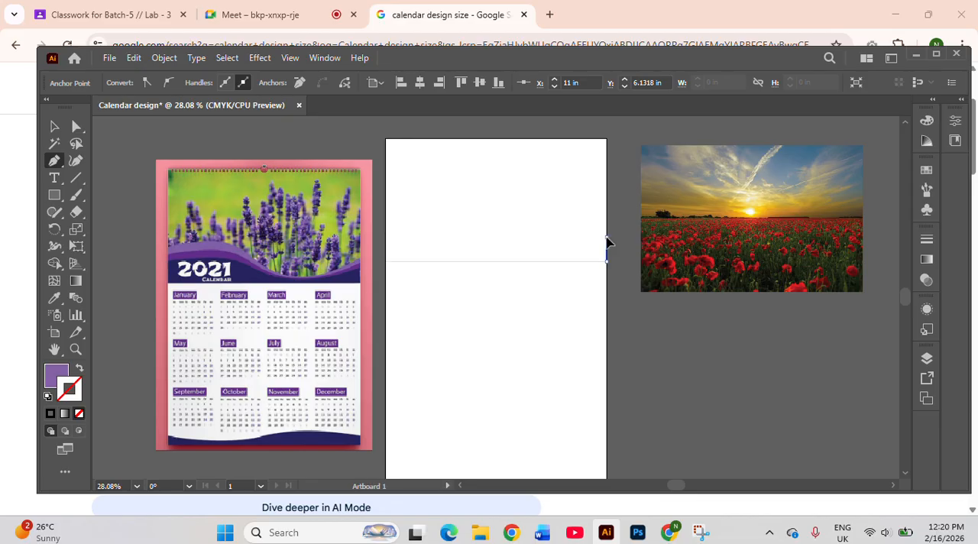
click(607, 237)
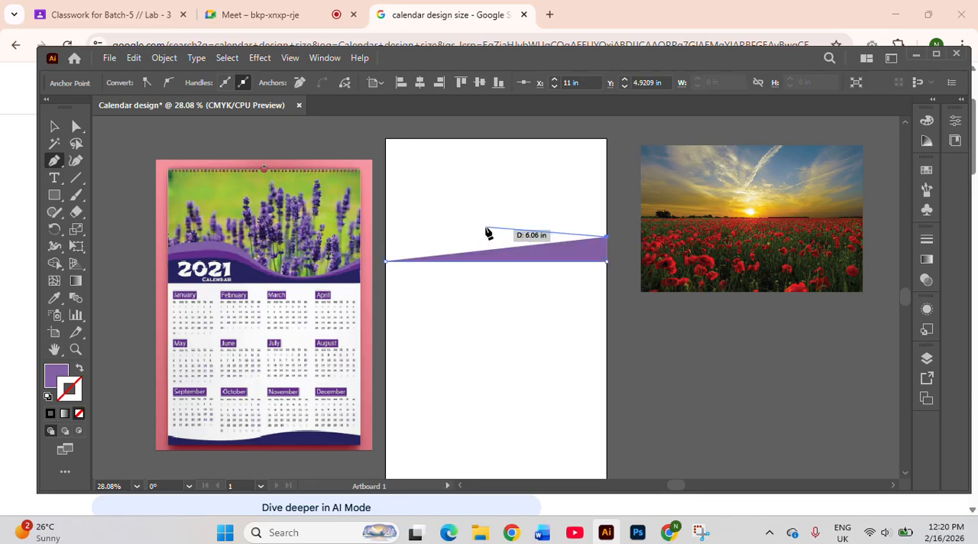
drag(485, 222, 412, 182)
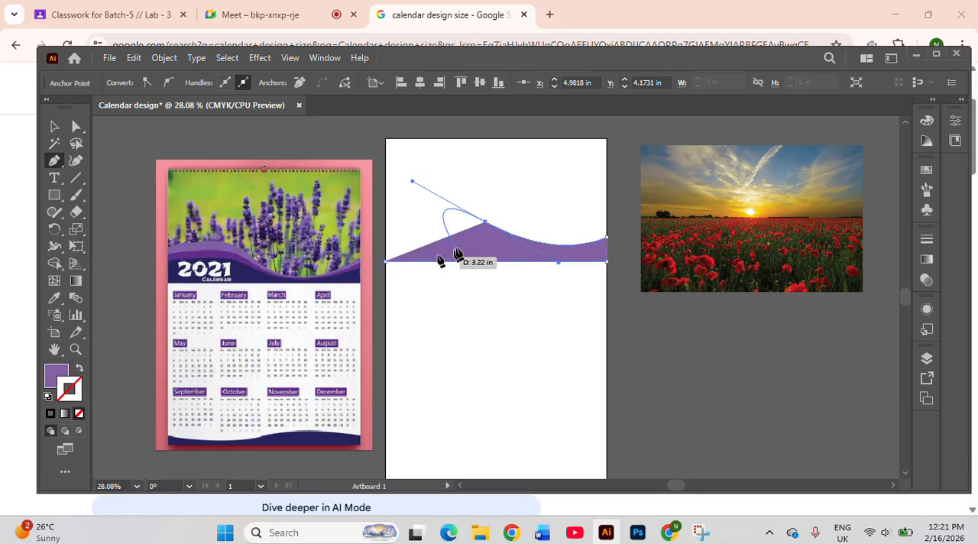
click(486, 223)
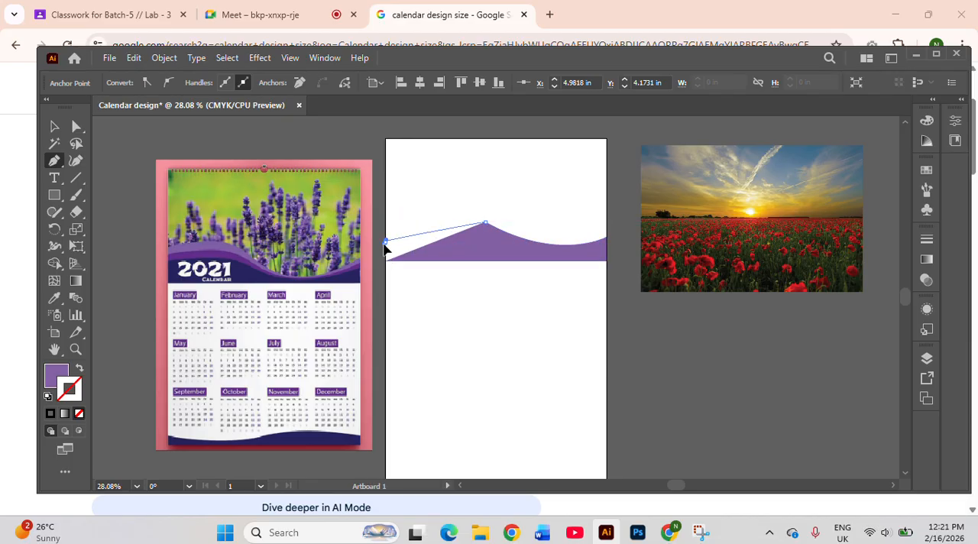
drag(387, 243, 331, 291)
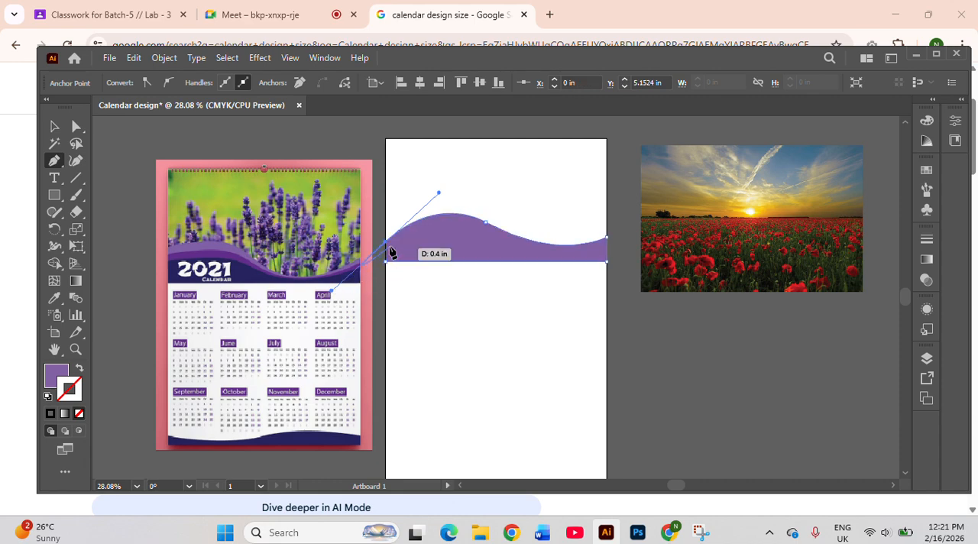
click(386, 242)
click(385, 263)
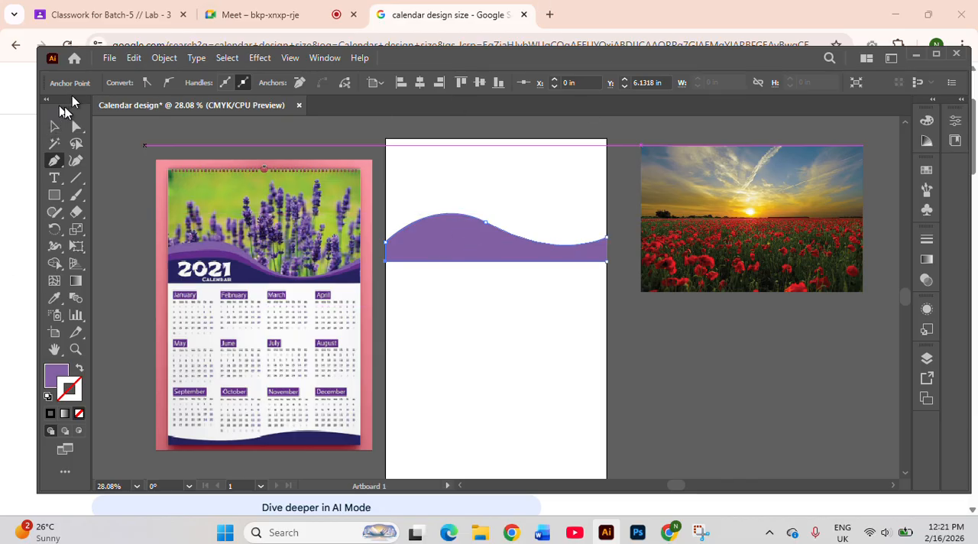
click(55, 127)
Make two copies of the purple wave band, staggered one below the other beneath the original
click(452, 231)
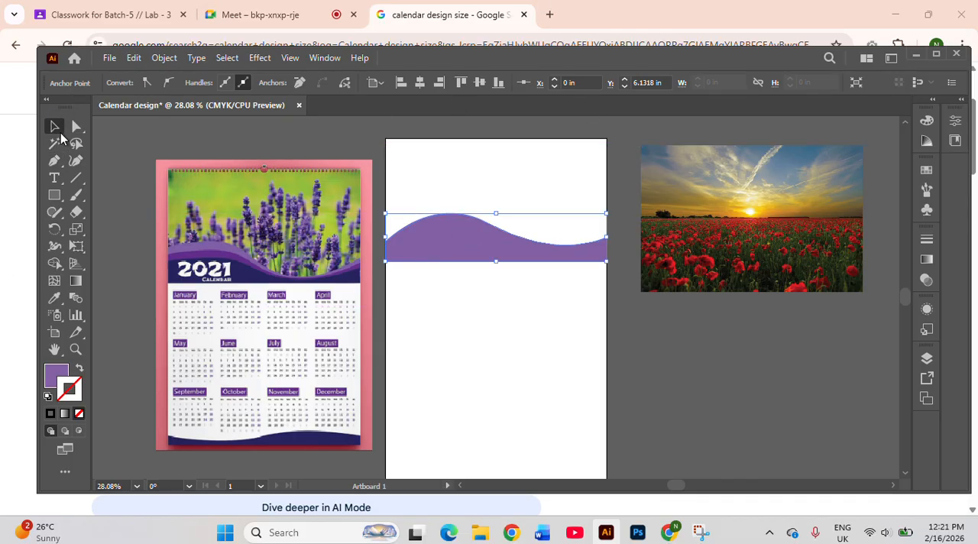
click(490, 241)
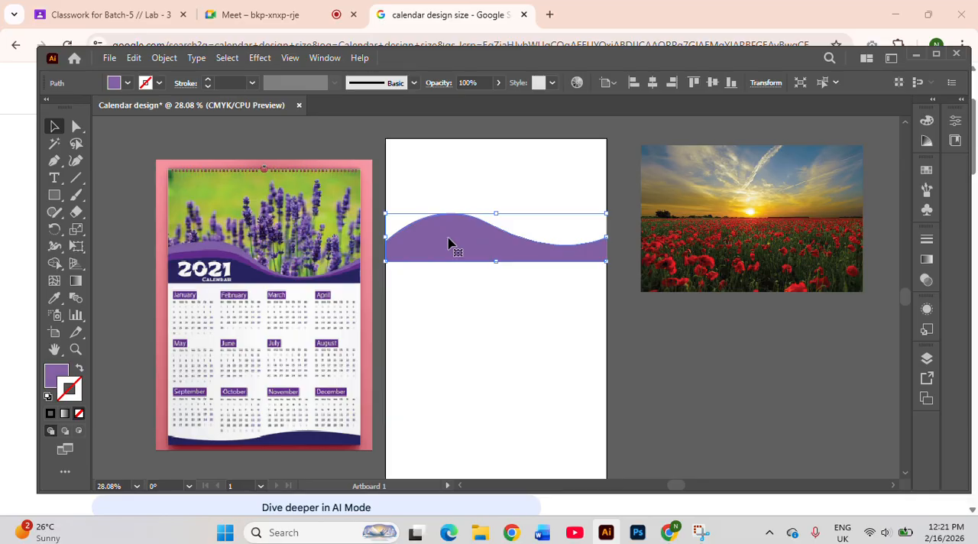
key(ctrl+c)
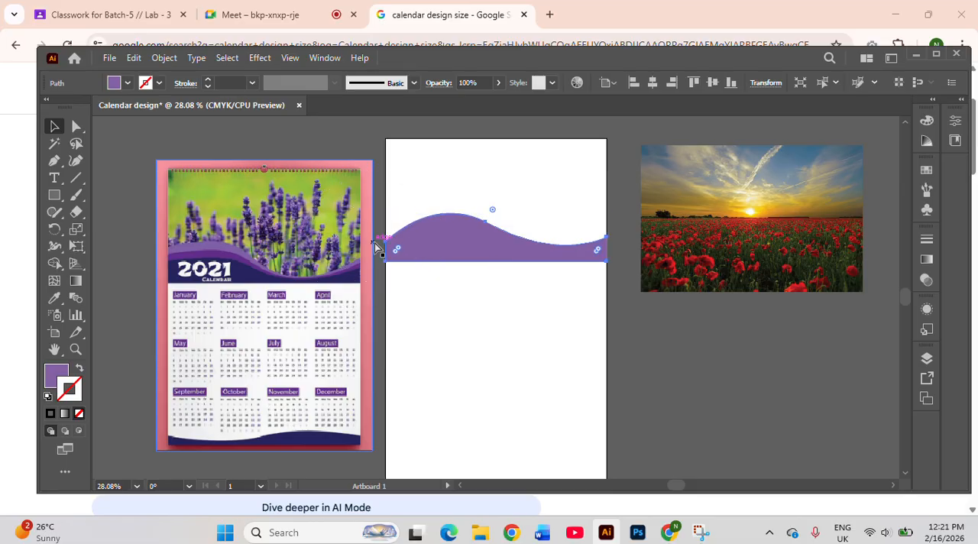
click(455, 173)
drag(462, 221, 452, 256)
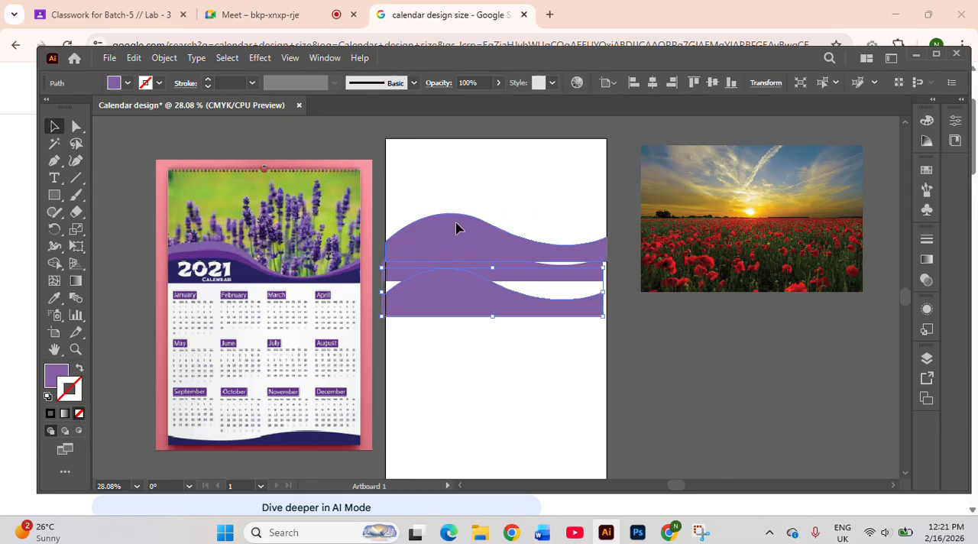
Move the original wave band slightly upward, keeping it aligned with the artboard's side edges
click(456, 228)
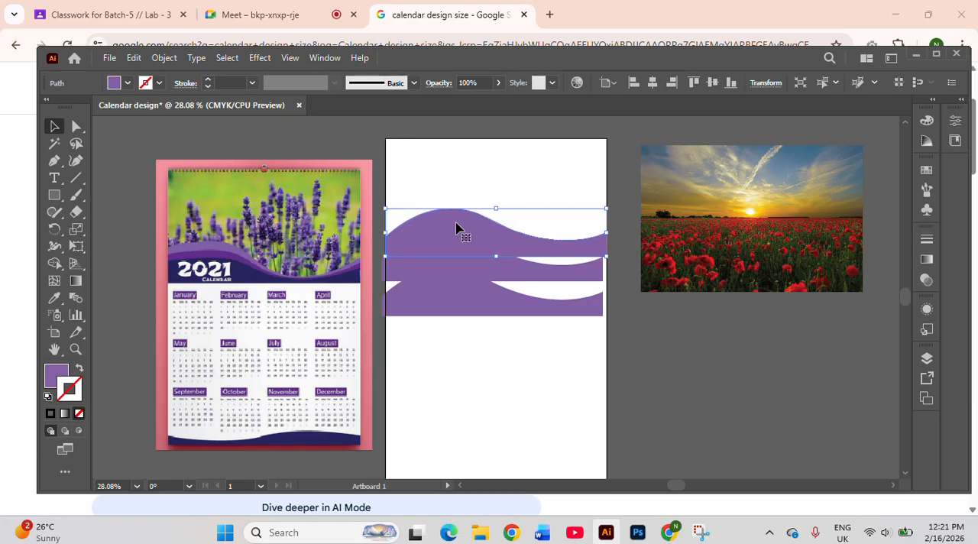
drag(456, 223, 457, 222)
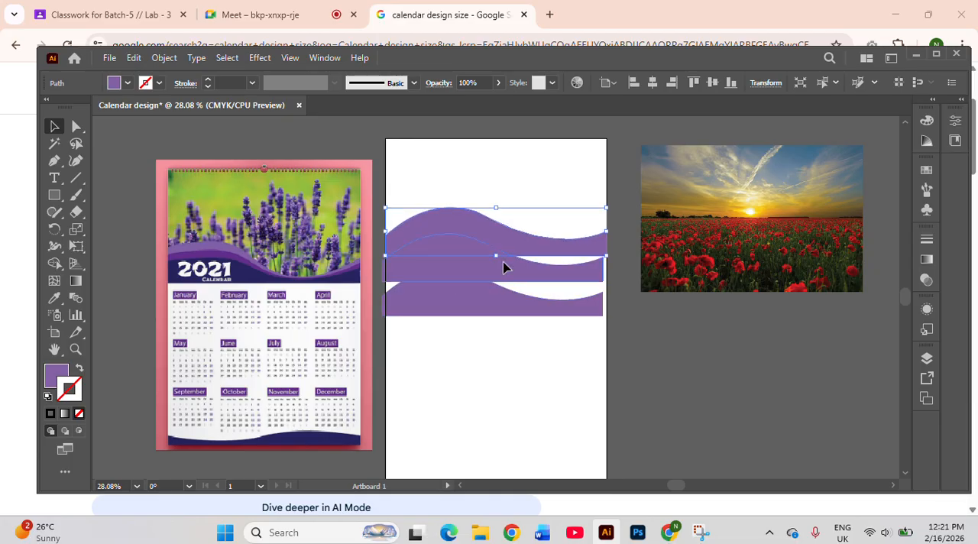
key(Up)
key(Up)
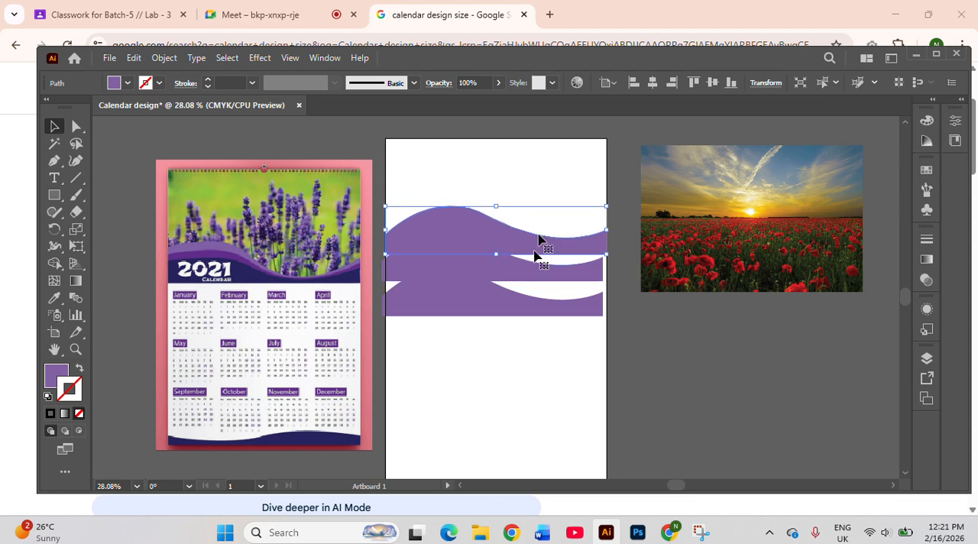
Move the middle wave copy up over the original band, leaving its curved edge slightly lower and its sides on the artboard edges
click(535, 393)
click(483, 271)
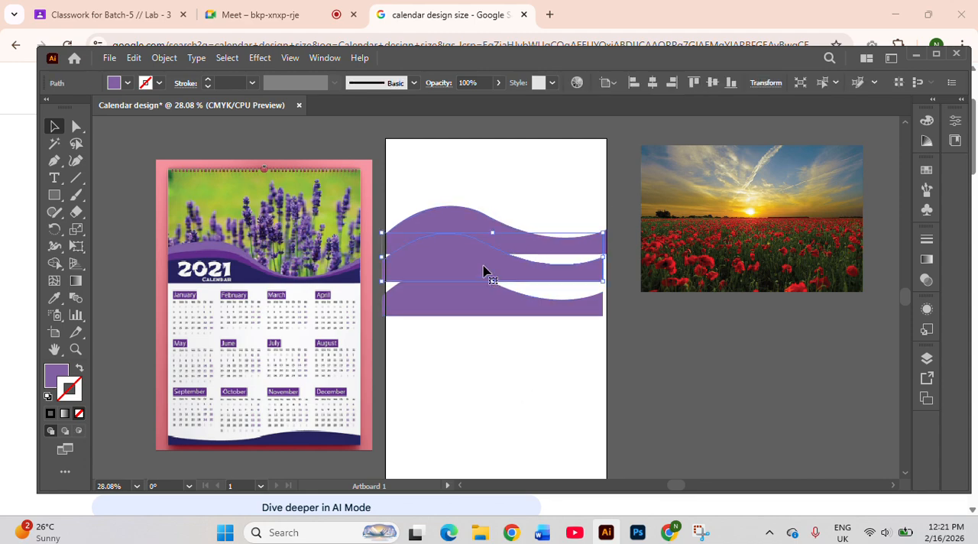
drag(483, 271, 482, 237)
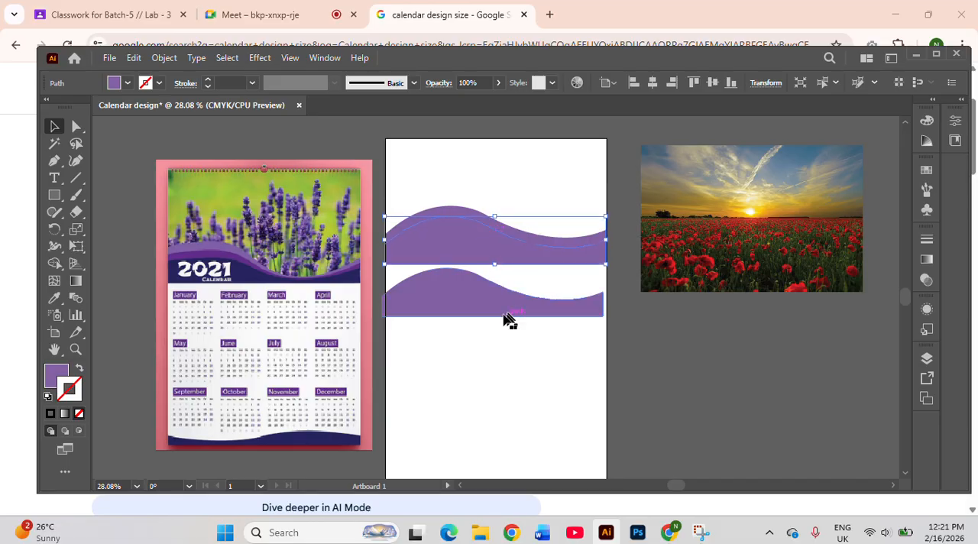
Move the lowest wave copy up to overlap the other two bands and shift it right to meet the artboard's side edges
drag(458, 317, 458, 312)
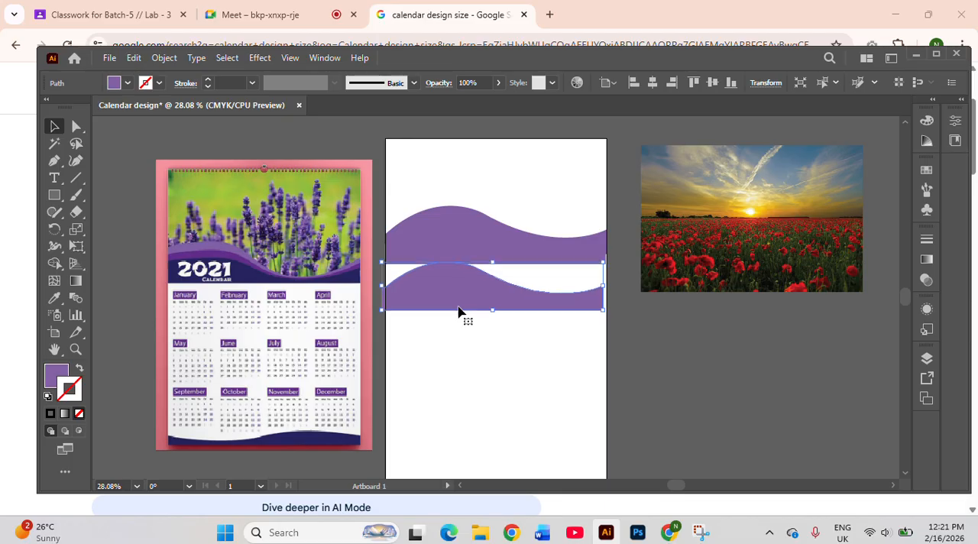
key(Up)
key(Up)
key(Up)
key(Up)
key(Up)
key(Up)
key(Up)
key(Up)
key(Up)
key(Up)
key(Up)
key(Up)
key(Up)
key(Up)
key(Up)
key(Up)
key(Up)
key(Up)
key(Up)
key(Up)
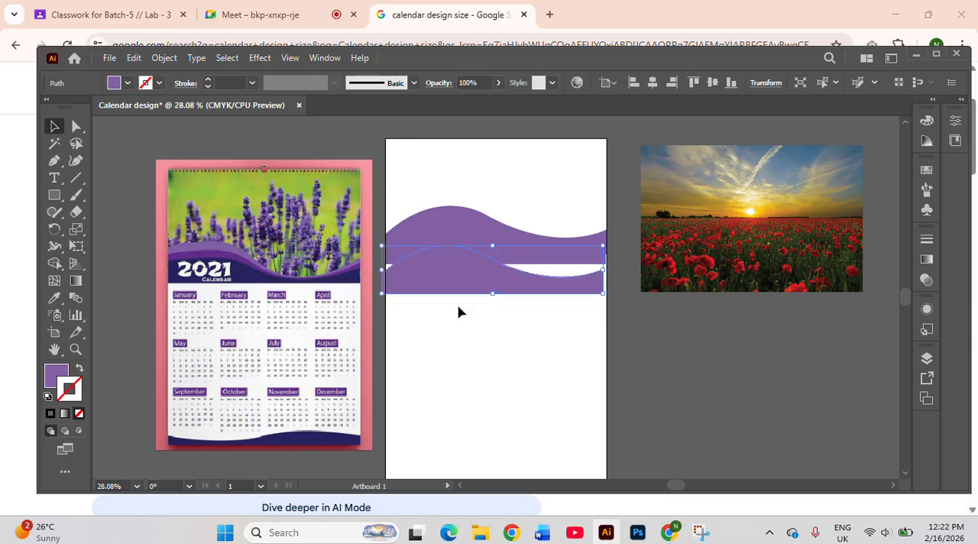
key(Up)
key(Up)
key(Up)
key(Up)
key(Up)
key(Up)
key(Up)
key(Up)
key(Up)
key(Up)
key(Up)
key(Up)
key(Up)
key(Up)
key(Up)
key(Up)
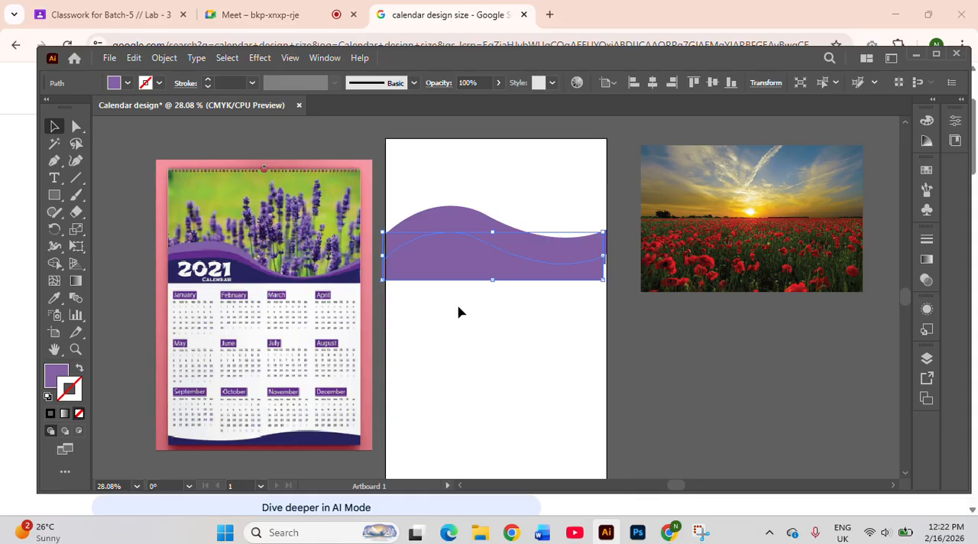
key(Right)
key(Right)
key(Right)
key(Right)
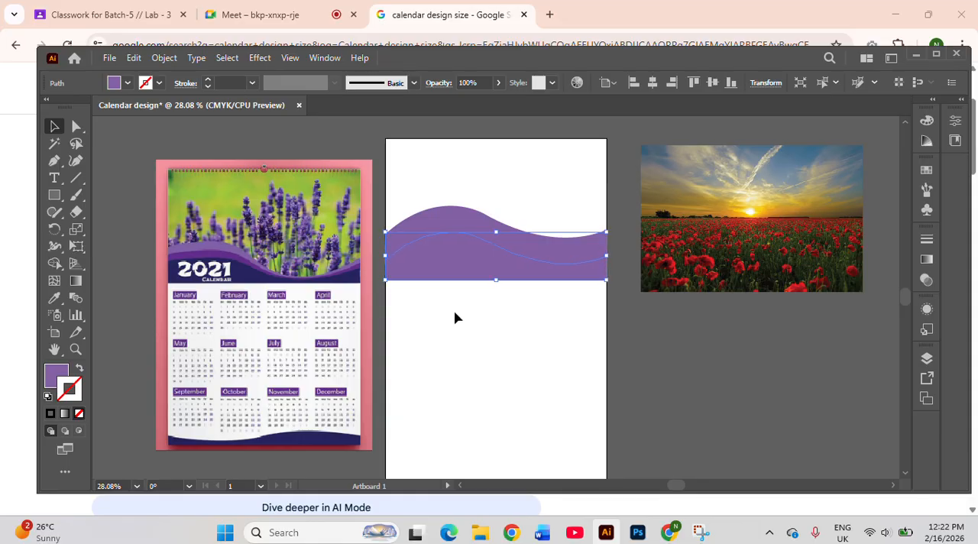
Select all three wave bands and align them horizontally with one another
click(424, 120)
drag(416, 191, 534, 267)
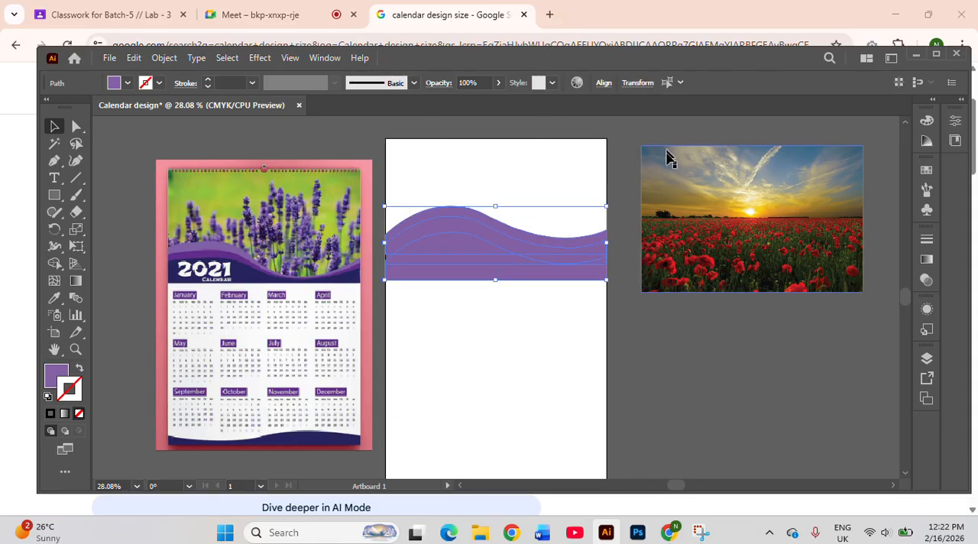
click(603, 84)
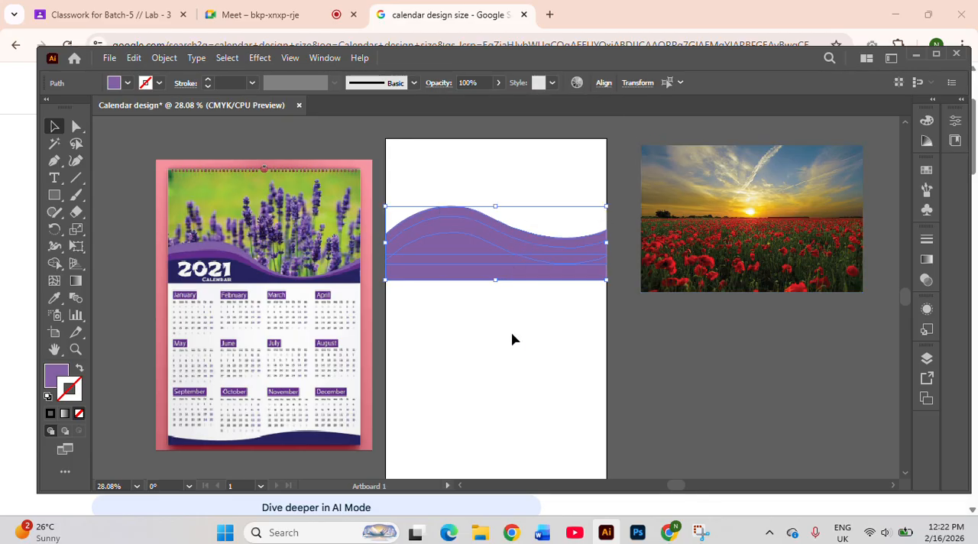
click(474, 324)
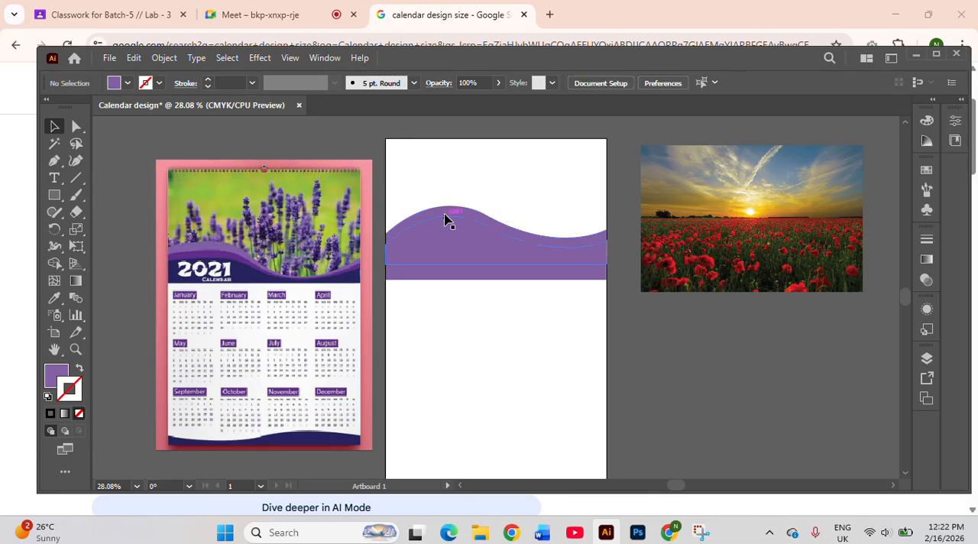
Recolour the middle wave band with the purple sampled from the reference calendar's wave
click(440, 241)
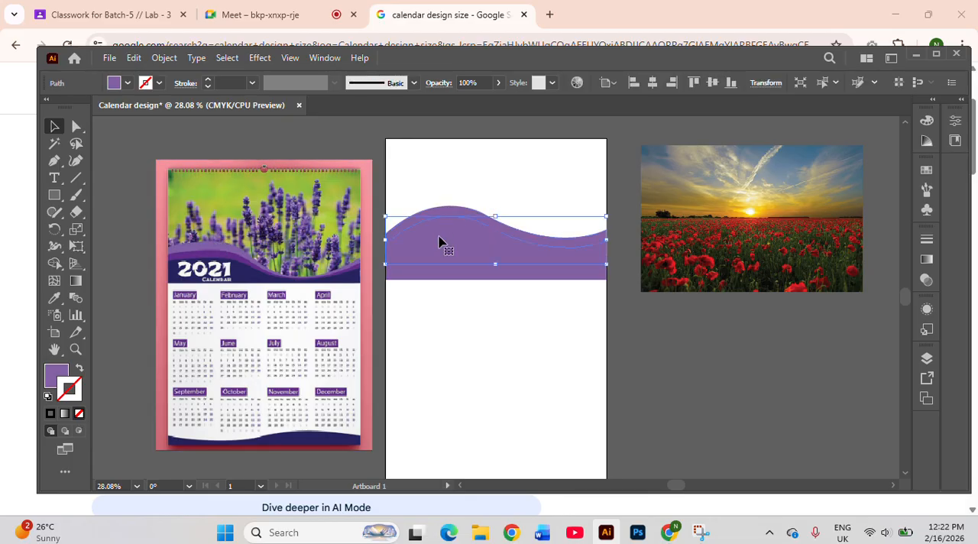
key(i)
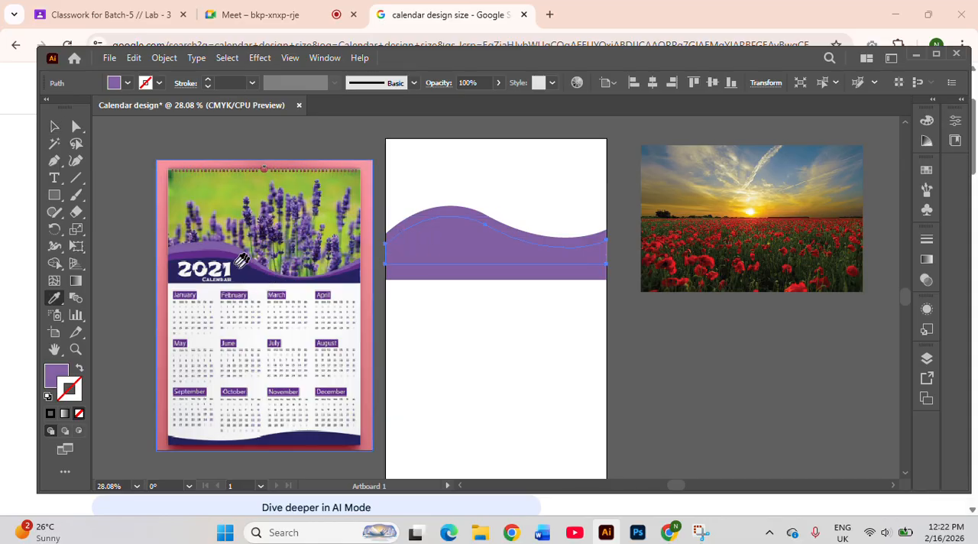
click(218, 254)
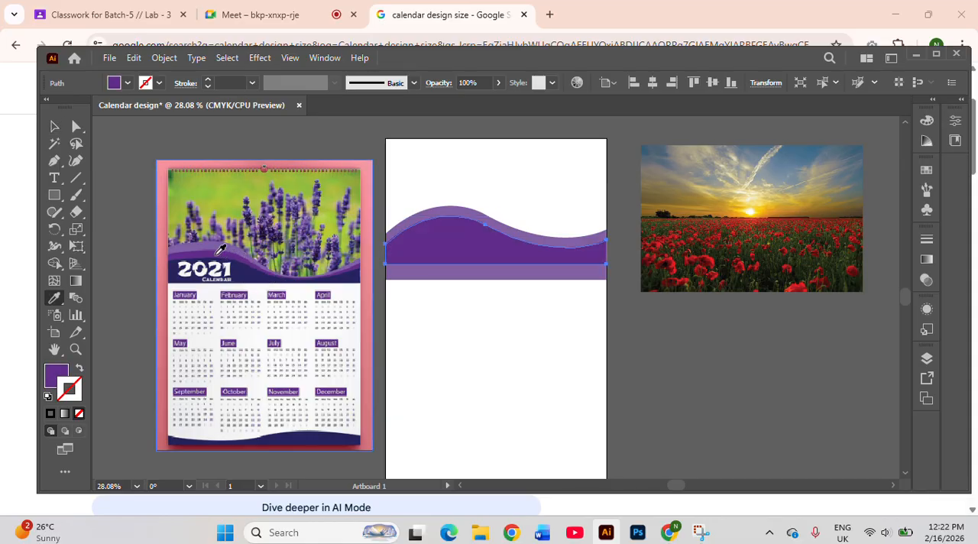
key(v)
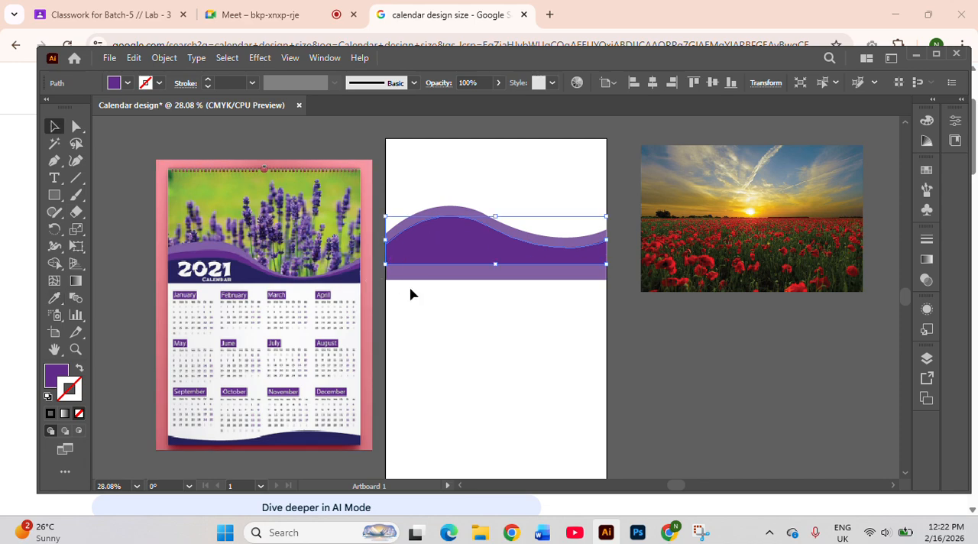
Recolour the lowest wave band with the dark navy sampled from the reference calendar's header
key(ctrl+z)
key(i)
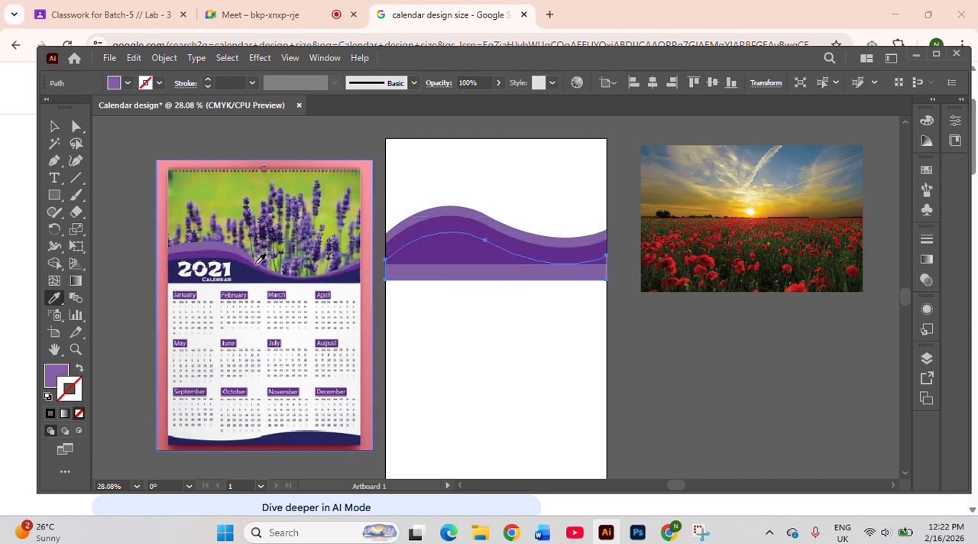
click(245, 278)
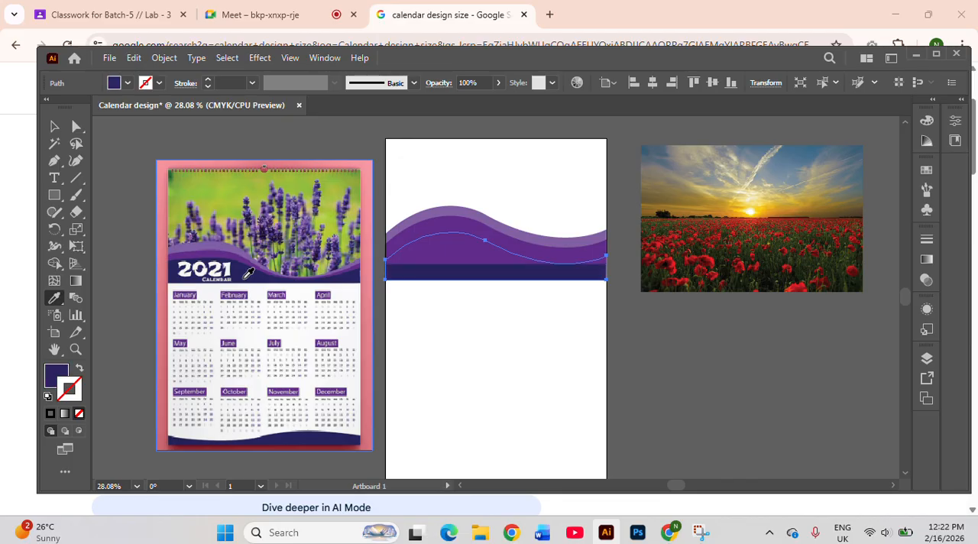
click(54, 125)
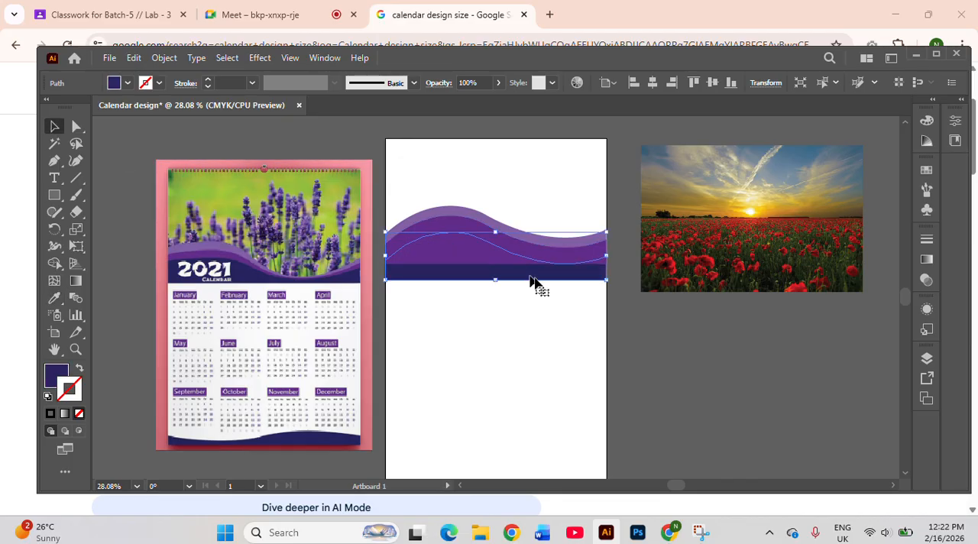
Bring the navy wave band to the front and move it slightly upward, leaving a thin purple strip above its curve
right_click(479, 280)
mouse_move(537, 444)
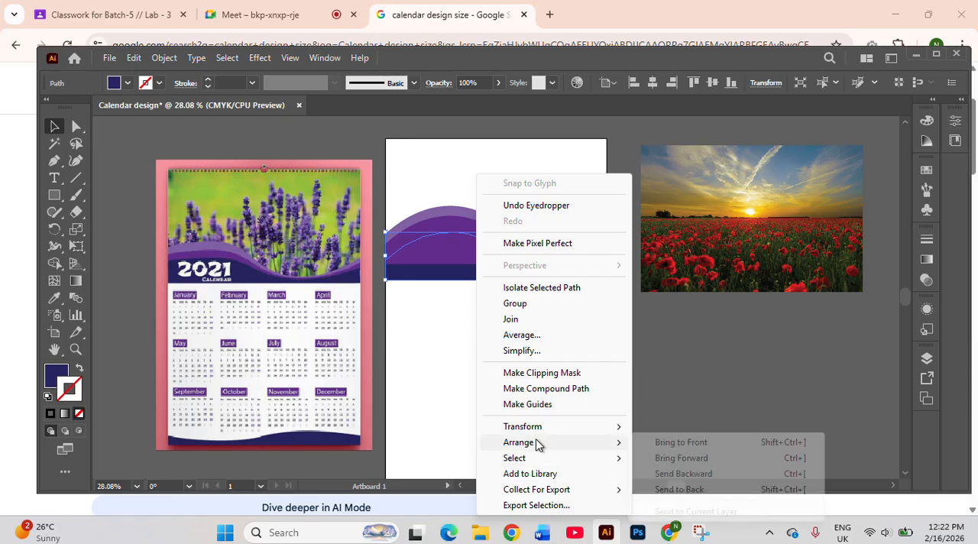
click(662, 443)
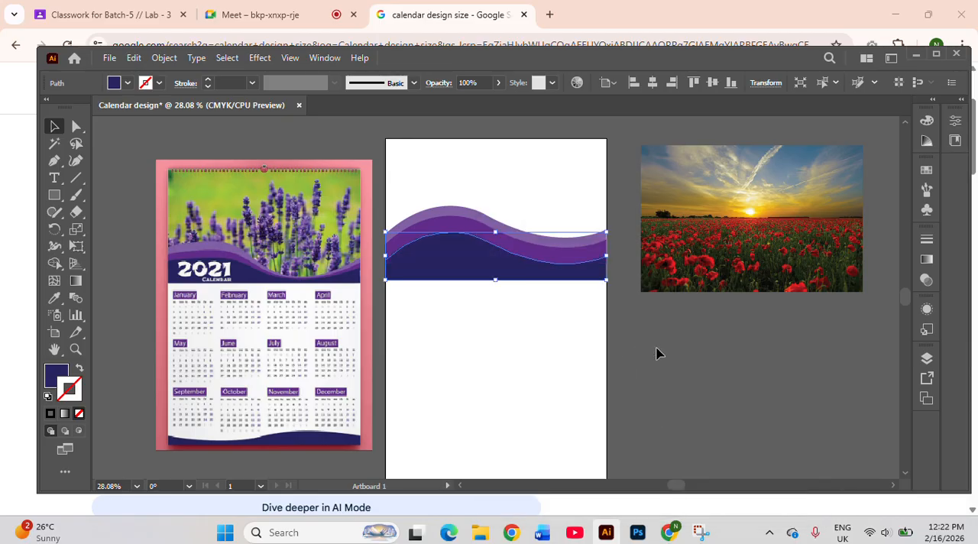
click(659, 353)
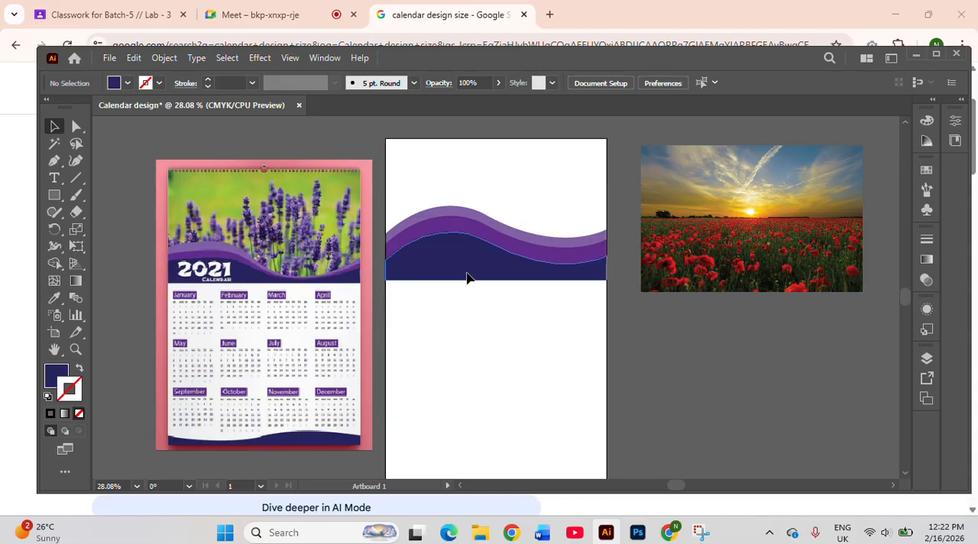
drag(468, 278, 513, 264)
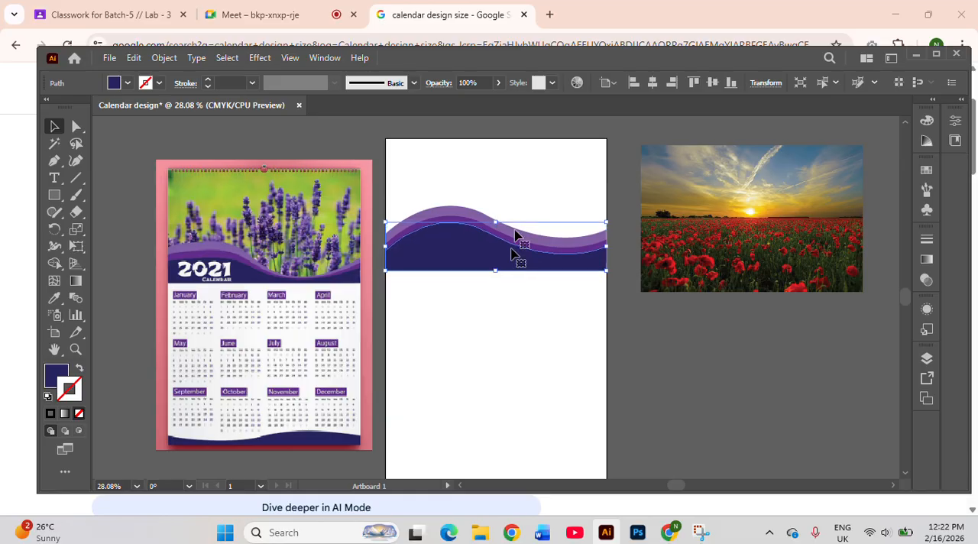
click(515, 184)
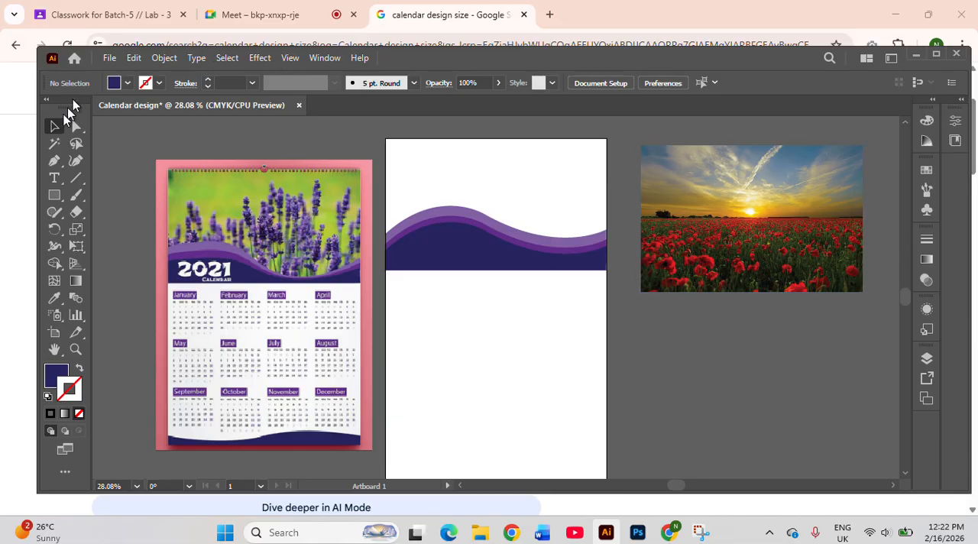
Draw a full-width rectangle about 10.99 x 6.27 in from the artboard's top edge and fill it with dark green
click(56, 196)
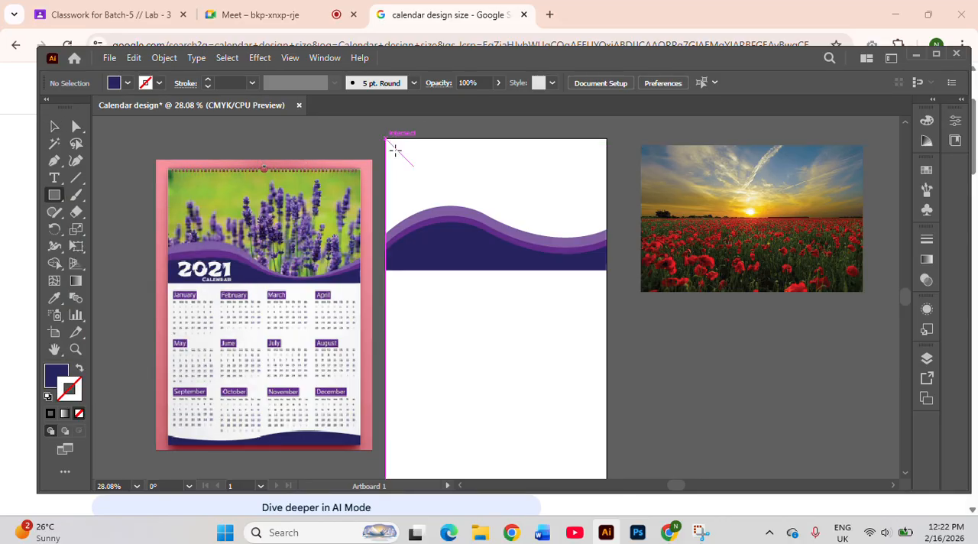
mouse_move(394, 150)
mouse_down()
mouse_move(525, 253)
mouse_move(607, 264)
mouse_up()
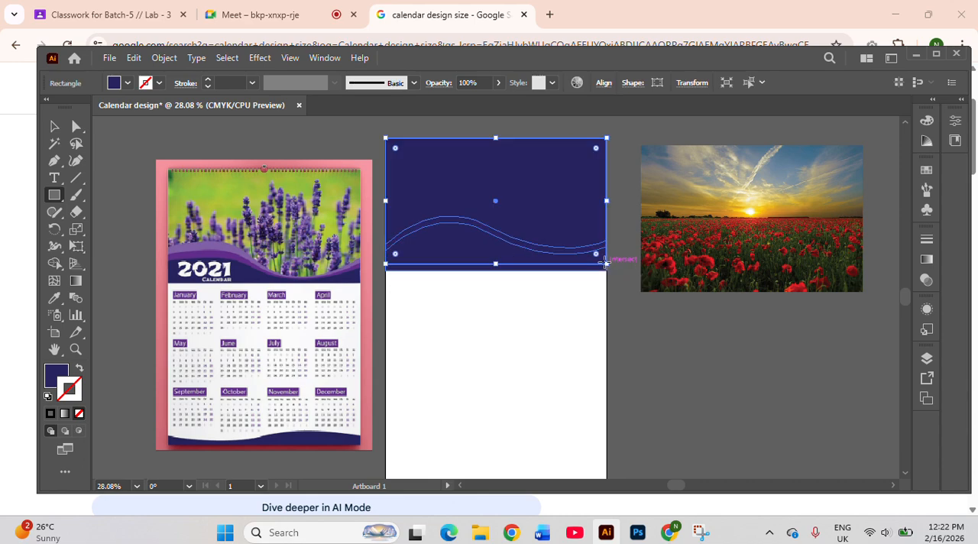
click(128, 83)
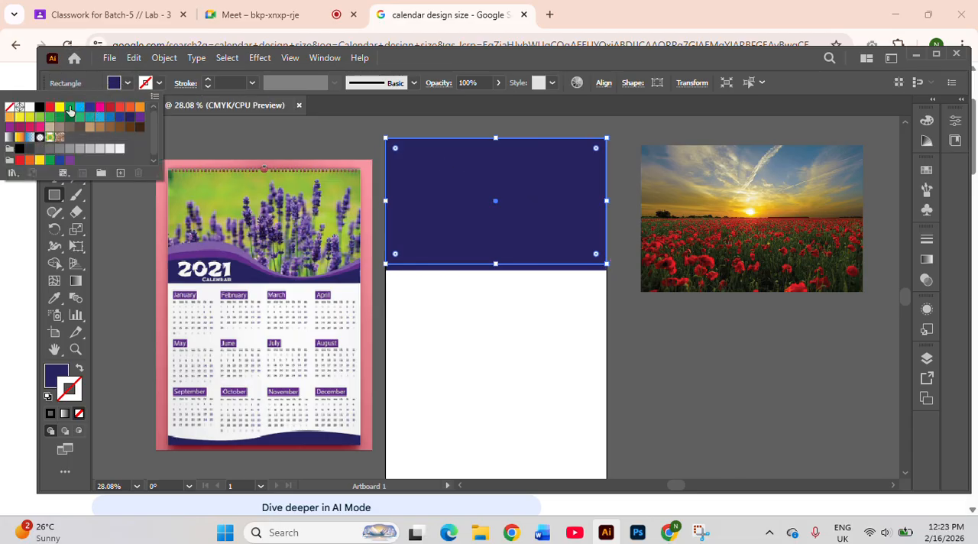
click(68, 122)
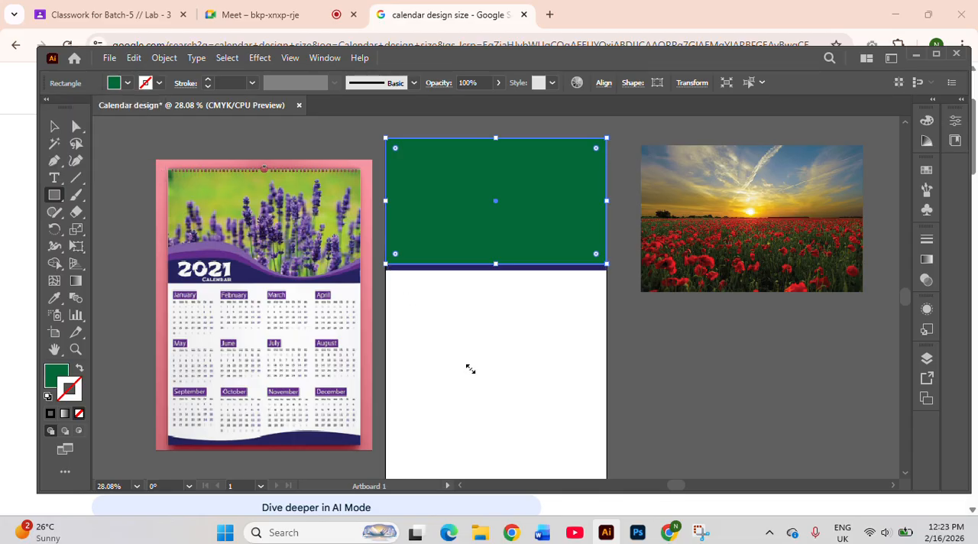
click(470, 369)
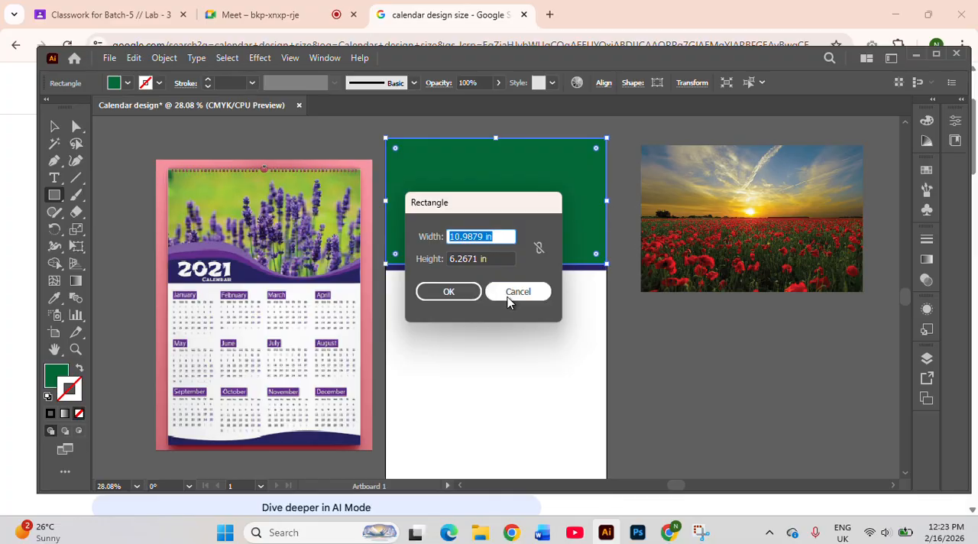
click(511, 297)
click(54, 126)
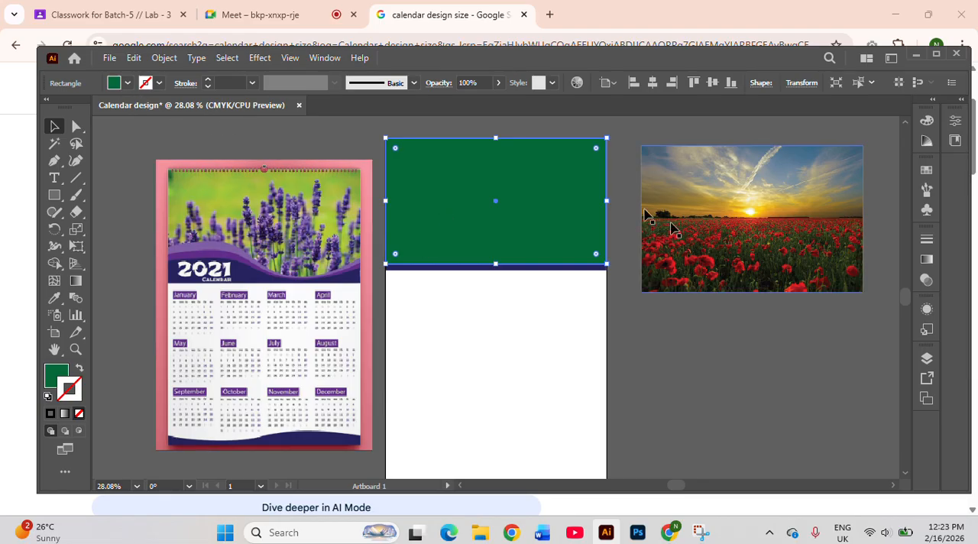
Set the rectangle's fill to none and give it a 1 pt black stroke
click(128, 83)
click(11, 110)
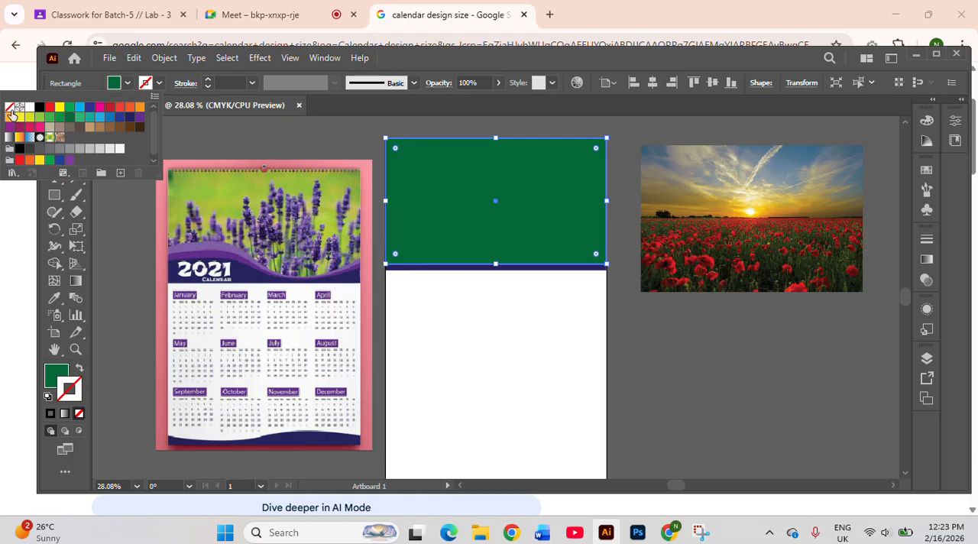
click(159, 83)
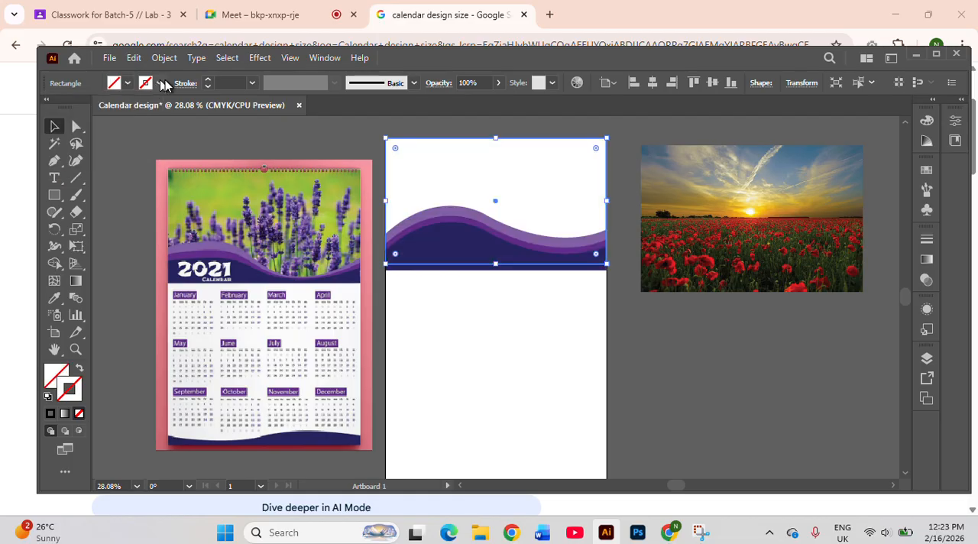
click(207, 81)
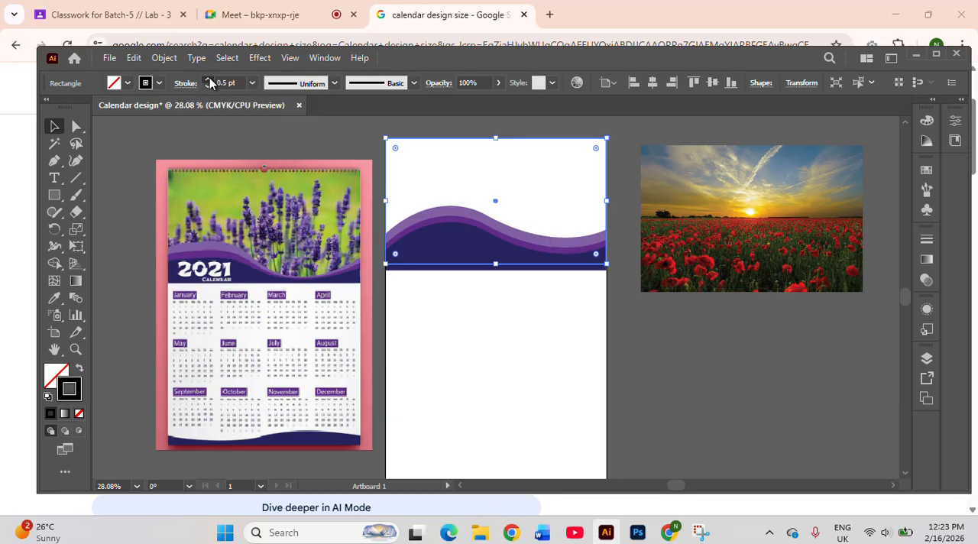
Move the poppy-field sunset photo onto the artboard's upper part behind the waves, extending a little above the top edge
click(698, 309)
drag(721, 243, 458, 230)
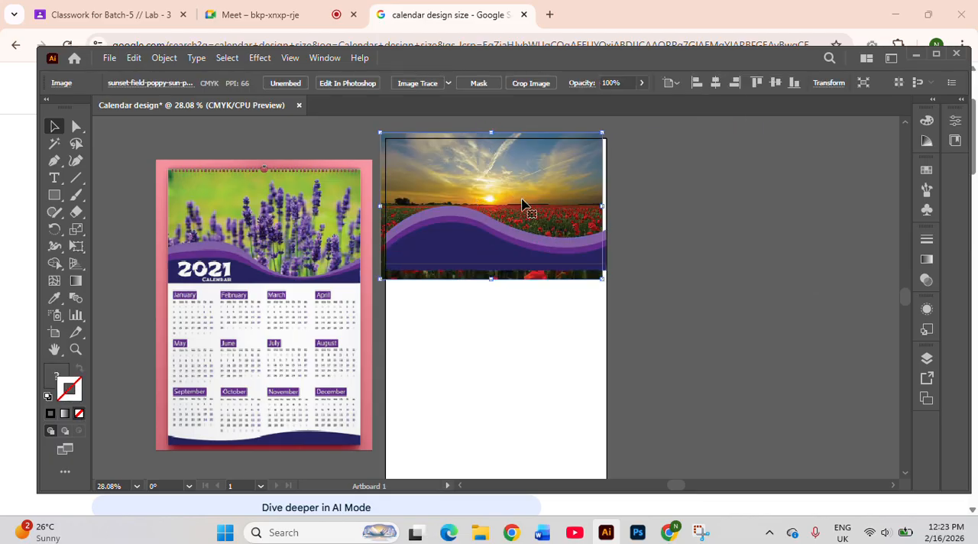
key(Up)
key(Up)
key(Up)
key(Up)
key(Up)
key(Up)
key(Up)
key(Up)
key(Up)
key(Up)
key(Up)
key(Up)
key(Up)
key(Up)
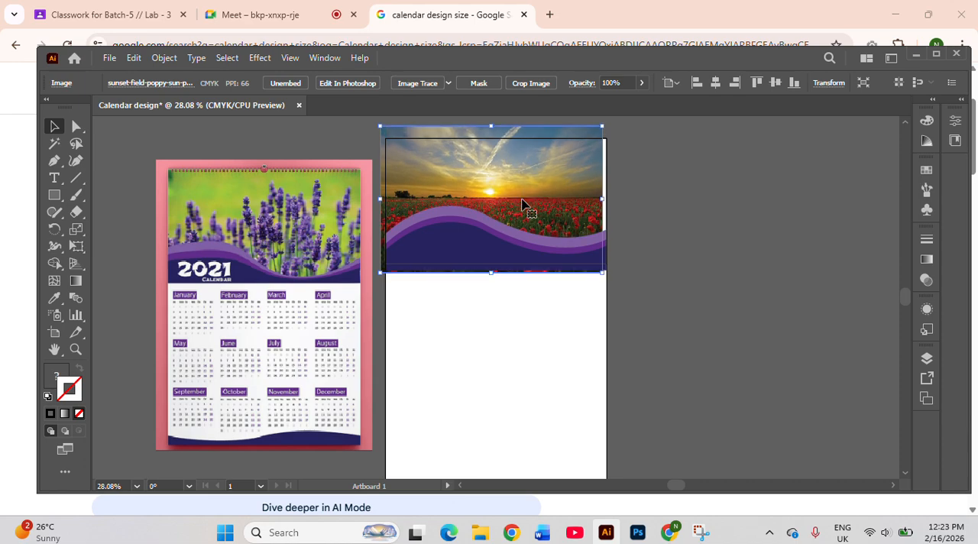
key(Up)
key(Up)
key(Up)
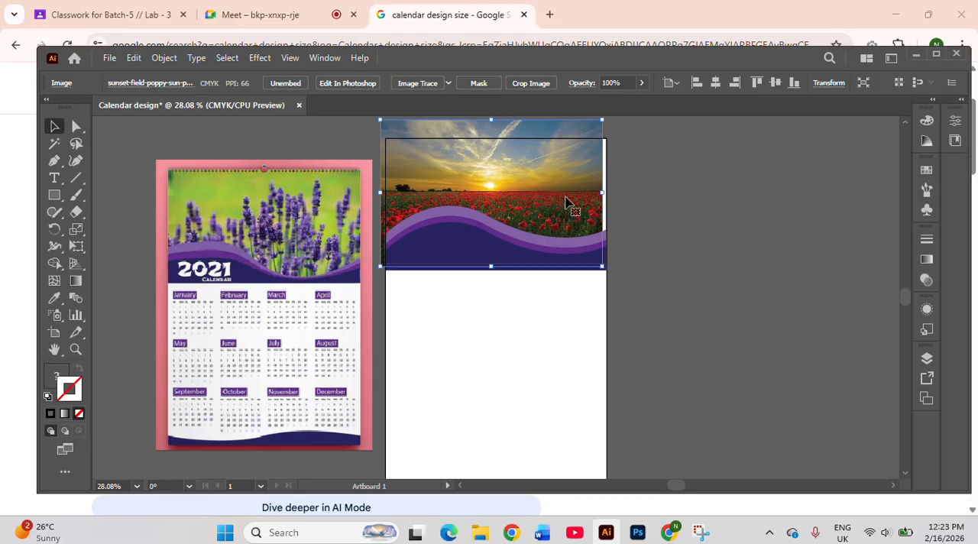
Shift the sunset photo right and stretch it slightly wider so it covers the artboard's full width and overhangs both sides
key(Right)
key(Right)
key(Right)
key(Right)
key(Right)
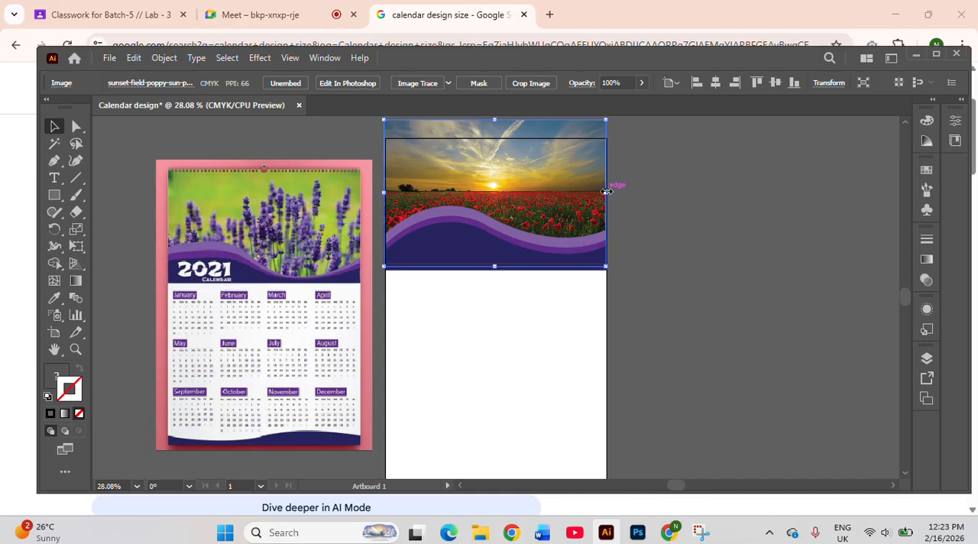
mouse_move(612, 190)
mouse_down()
mouse_move(624, 192)
mouse_move(612, 191)
mouse_up()
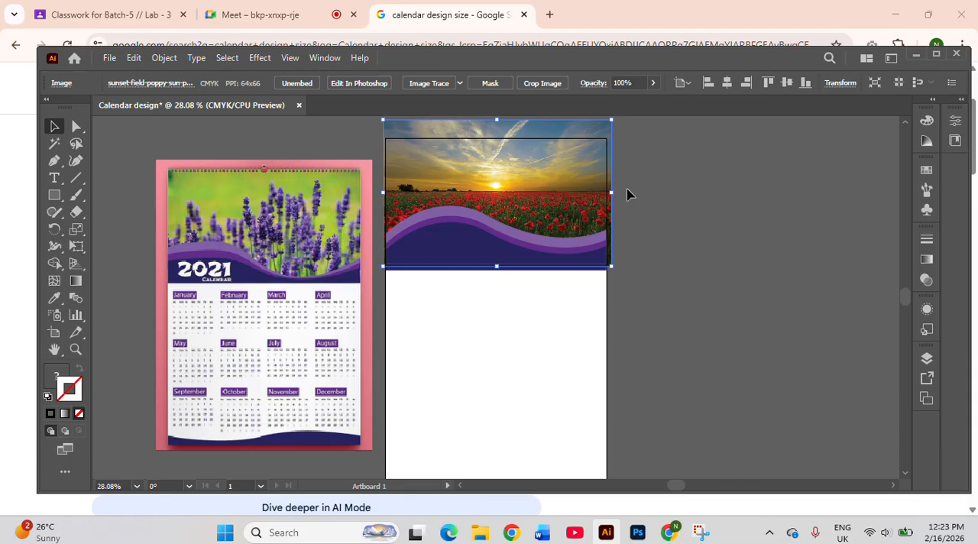
Clip the sunset photo to the black-stroked rectangle with a clipping mask
click(656, 201)
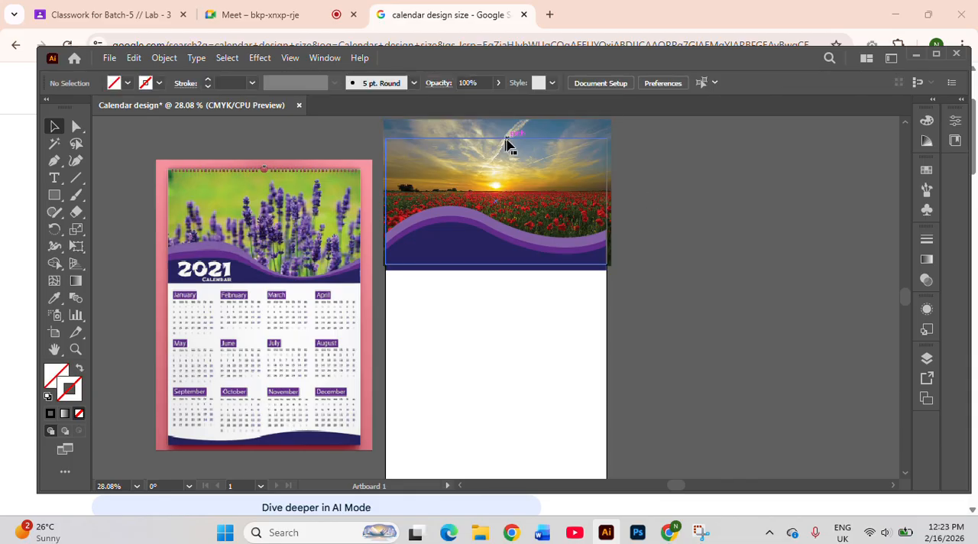
click(508, 144)
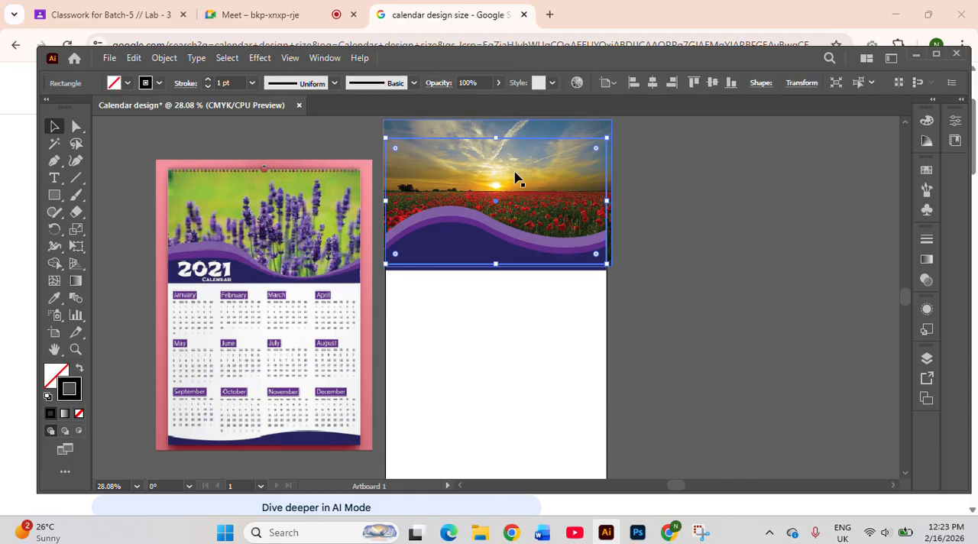
shift+click(526, 181)
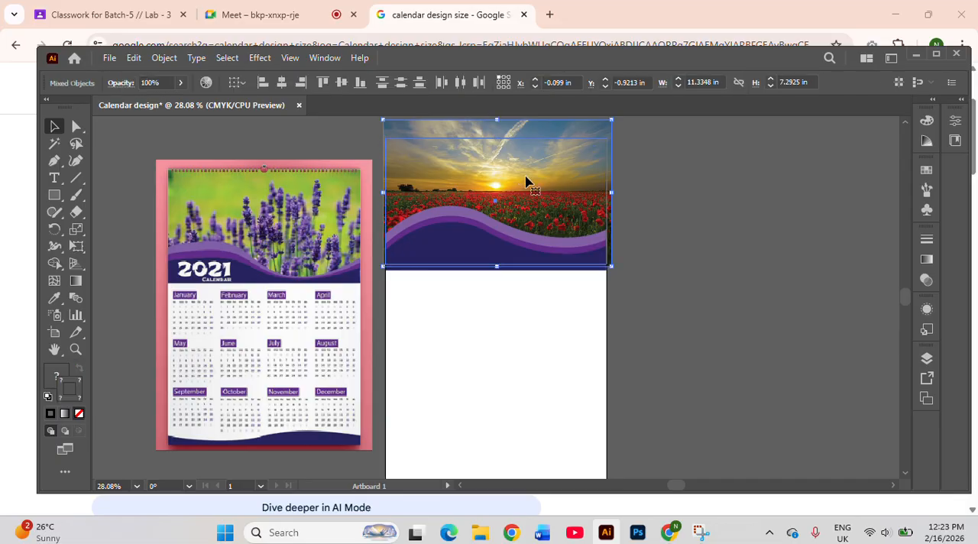
right_click(526, 178)
click(598, 308)
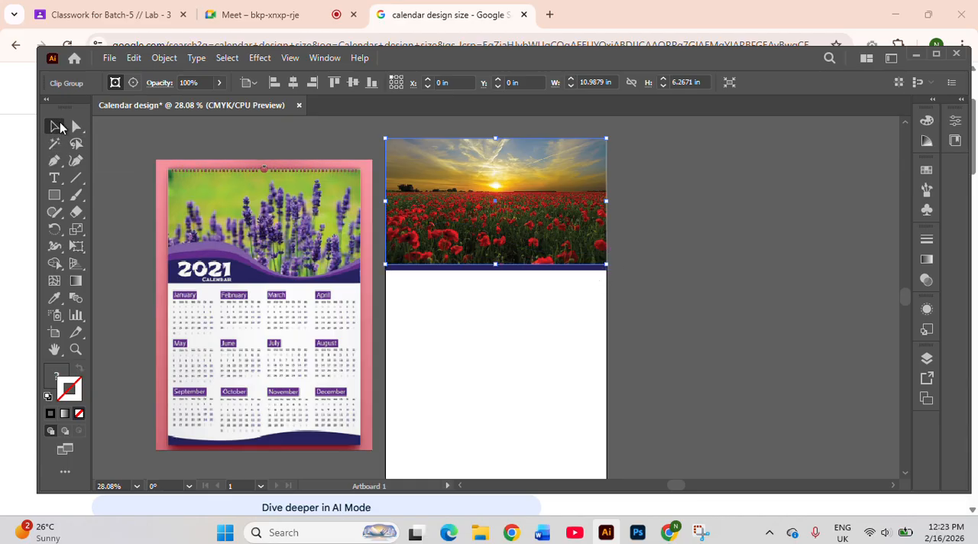
Send the clipped sunset photo to the back, behind the purple and navy waves
right_click(467, 195)
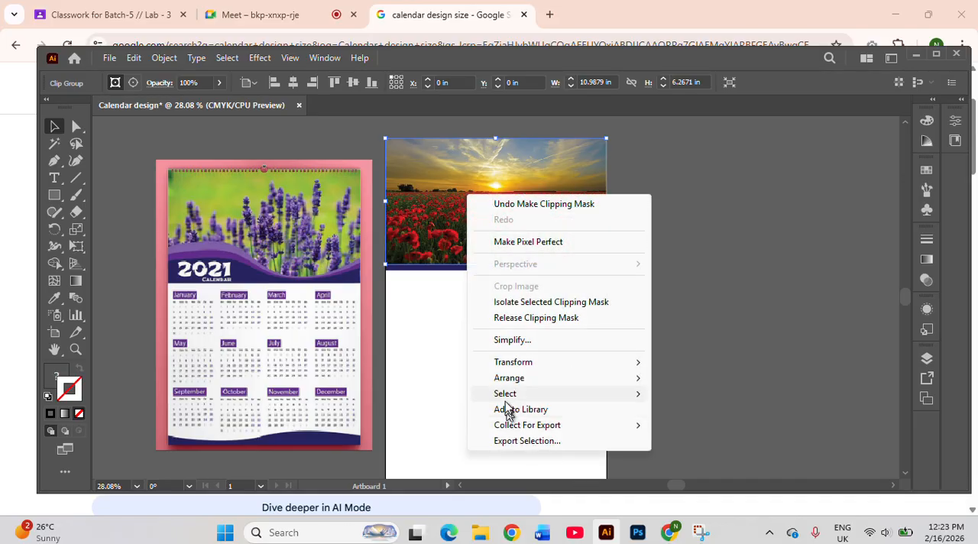
mouse_move(539, 378)
click(741, 433)
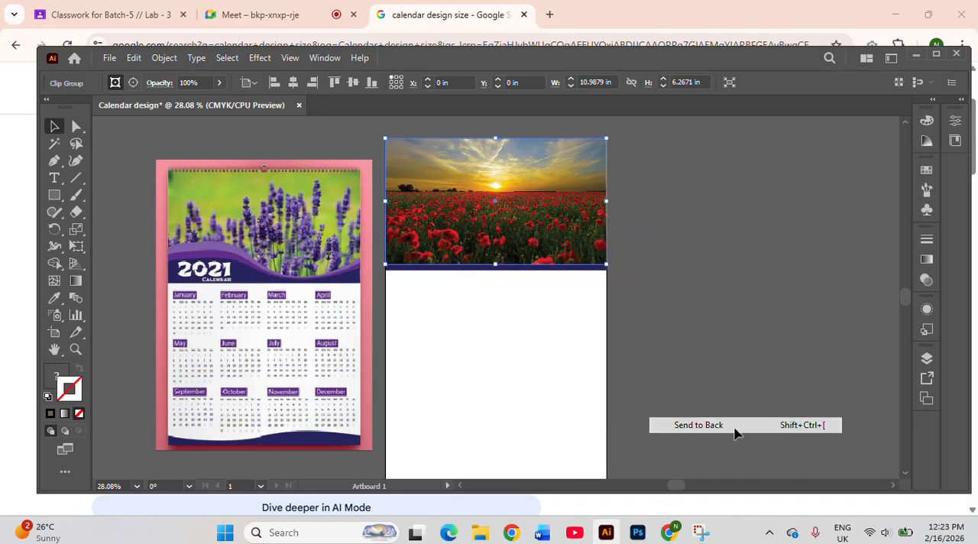
click(665, 334)
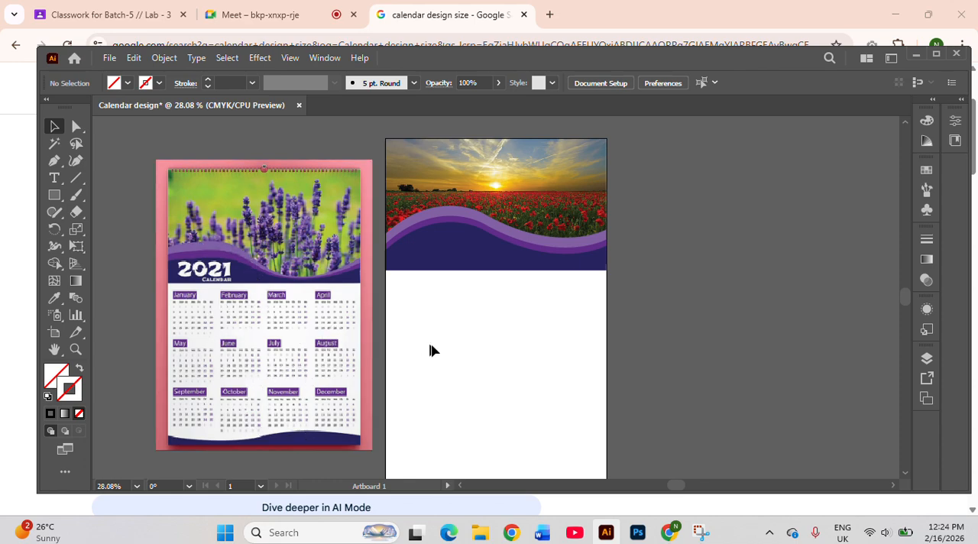
Examine the month grids in the reference calendar and compare them with the blank lower part of the artboard
scroll(483, 380, up, 2)
scroll(503, 403, down, 3)
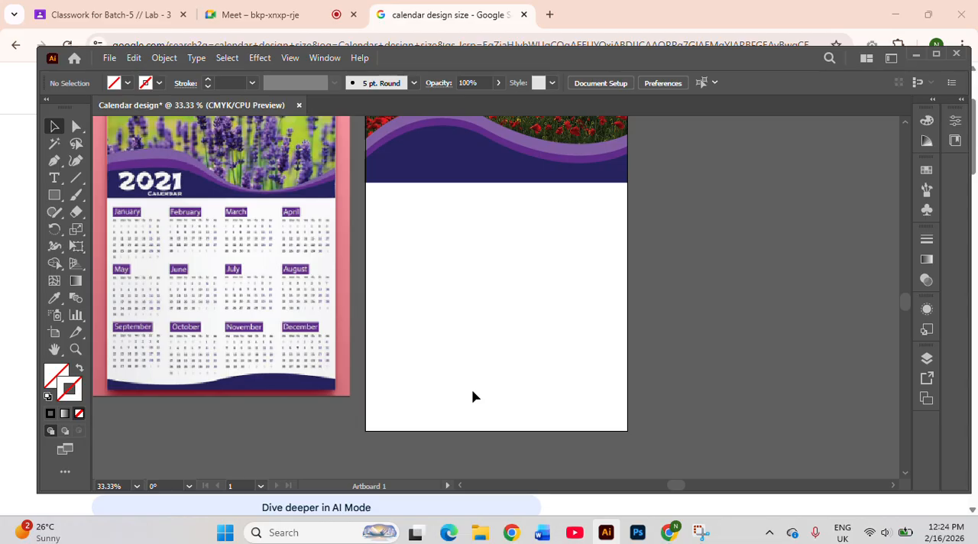
scroll(426, 319, down, 1)
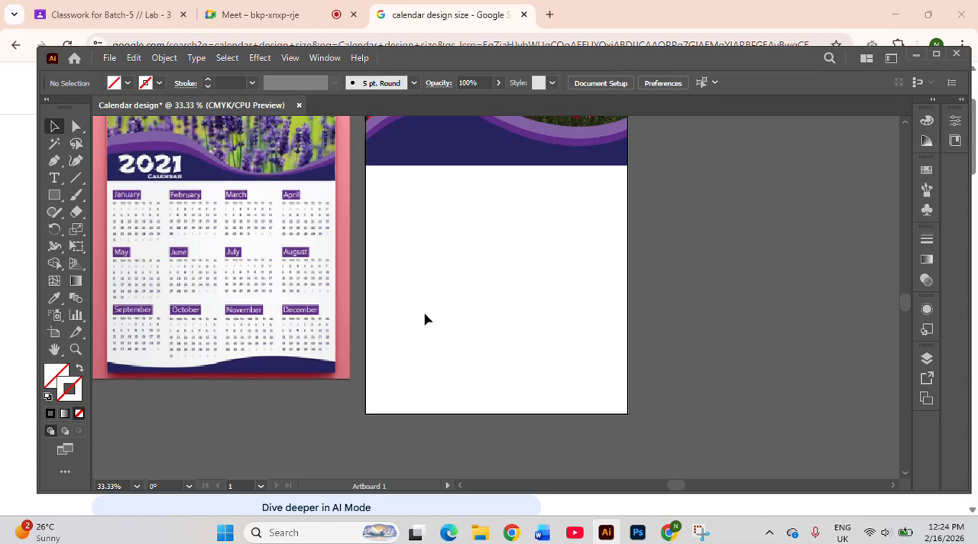
scroll(426, 319, up, 1)
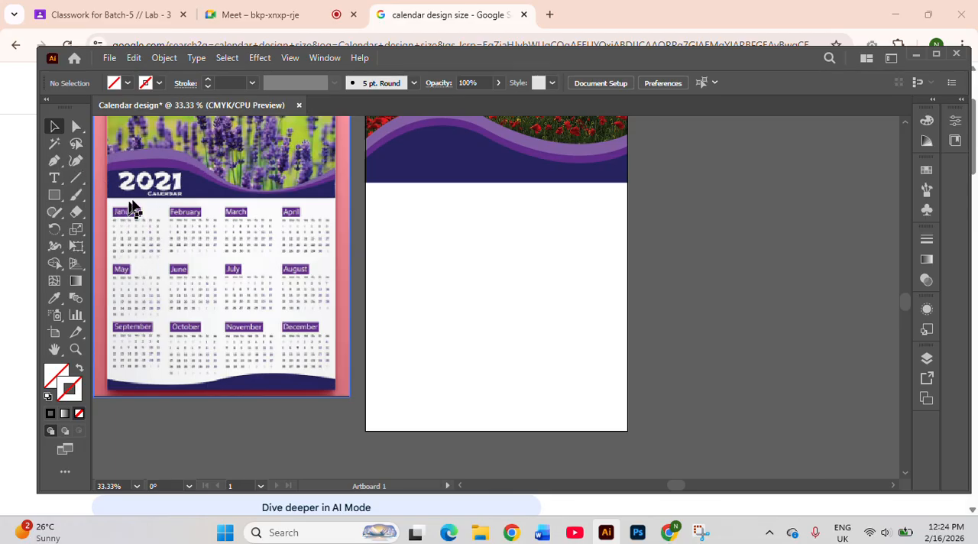
scroll(205, 246, up, 1)
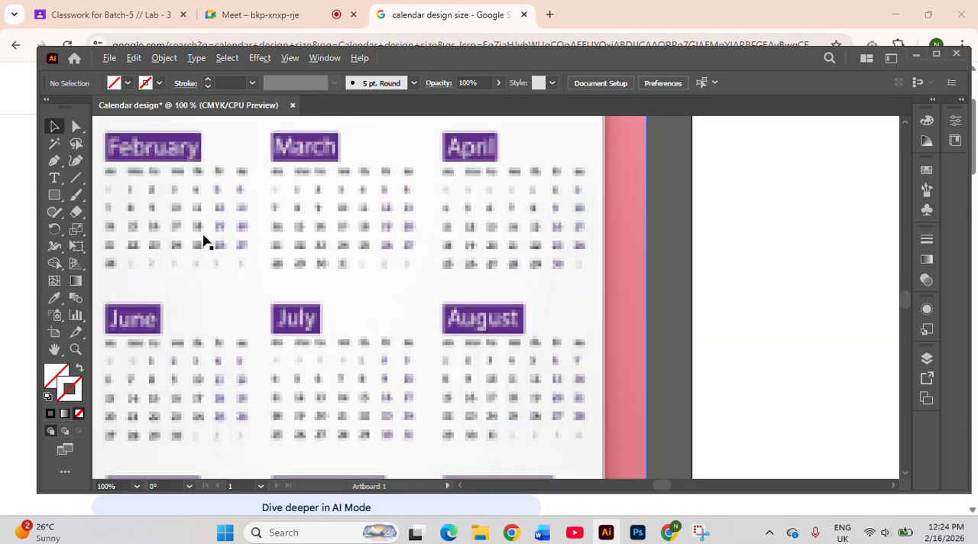
scroll(203, 238, down, 1)
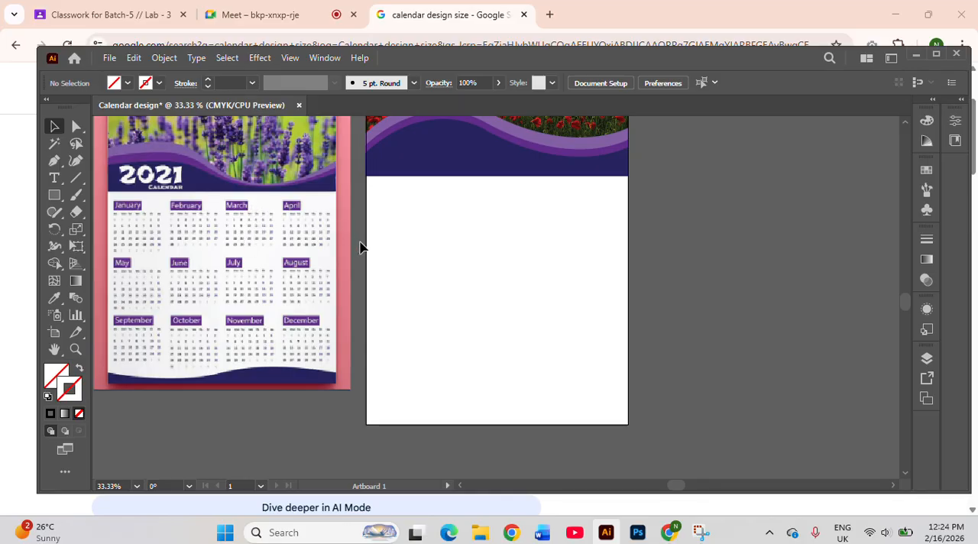
scroll(356, 246, up, 1)
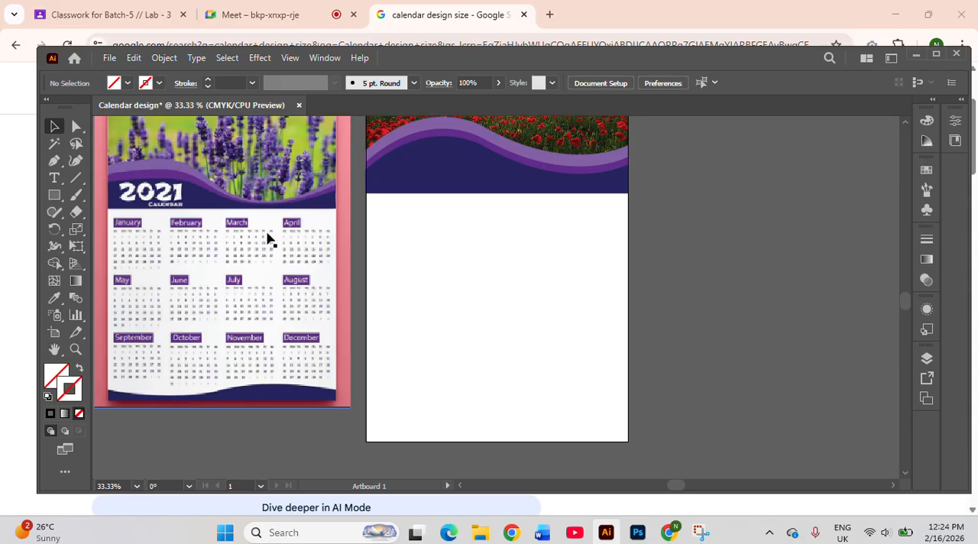
Draw a rectangle about 9.18 x 5.63 in on the white area below the waves and centre it horizontally on the artboard
click(54, 196)
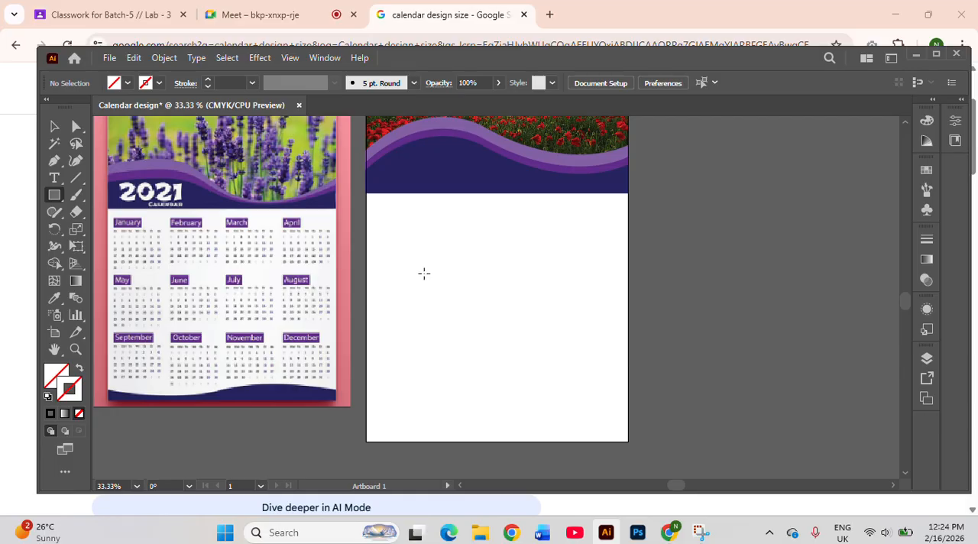
mouse_move(416, 274)
mouse_down()
mouse_move(532, 336)
mouse_move(583, 390)
mouse_move(643, 411)
mouse_move(626, 409)
mouse_move(635, 409)
mouse_up()
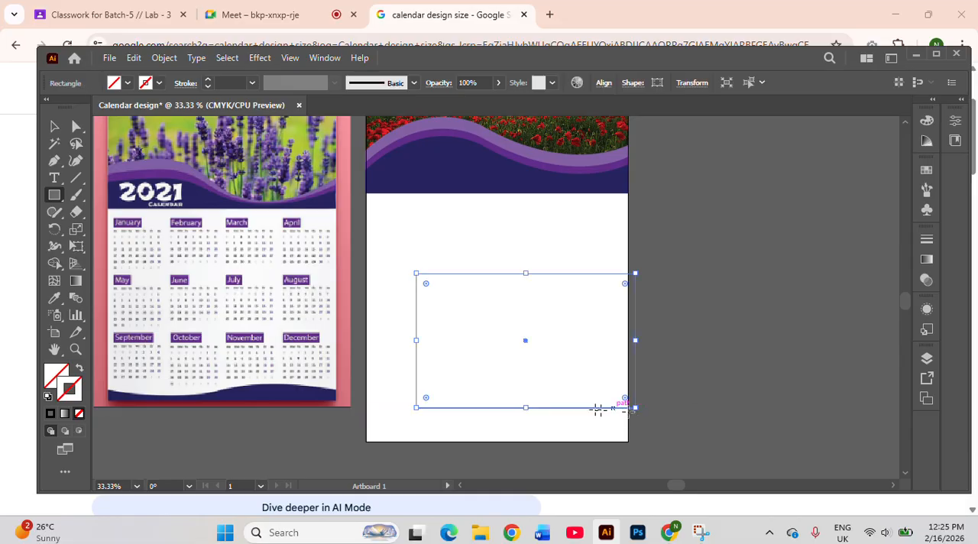
click(604, 84)
click(479, 123)
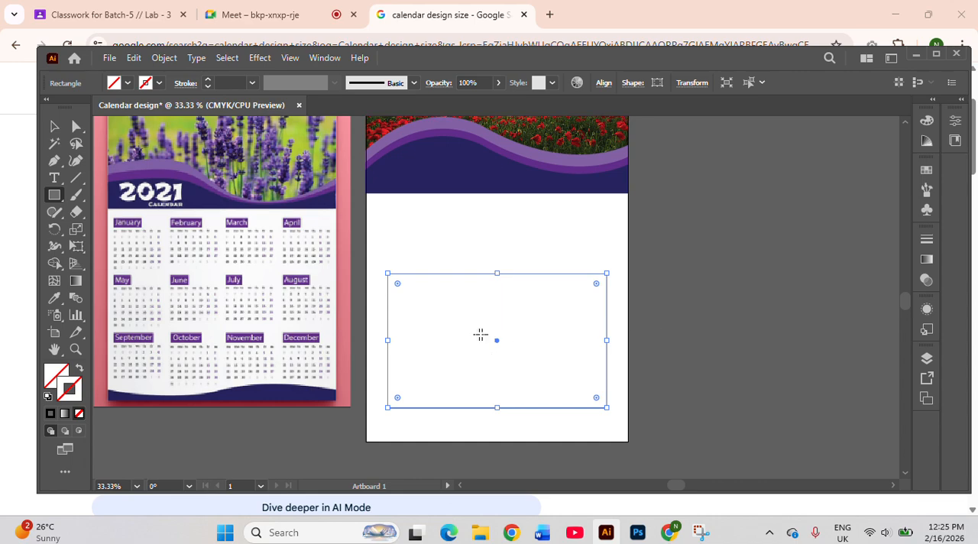
Fill the new rectangle below the waves with dark green
click(53, 126)
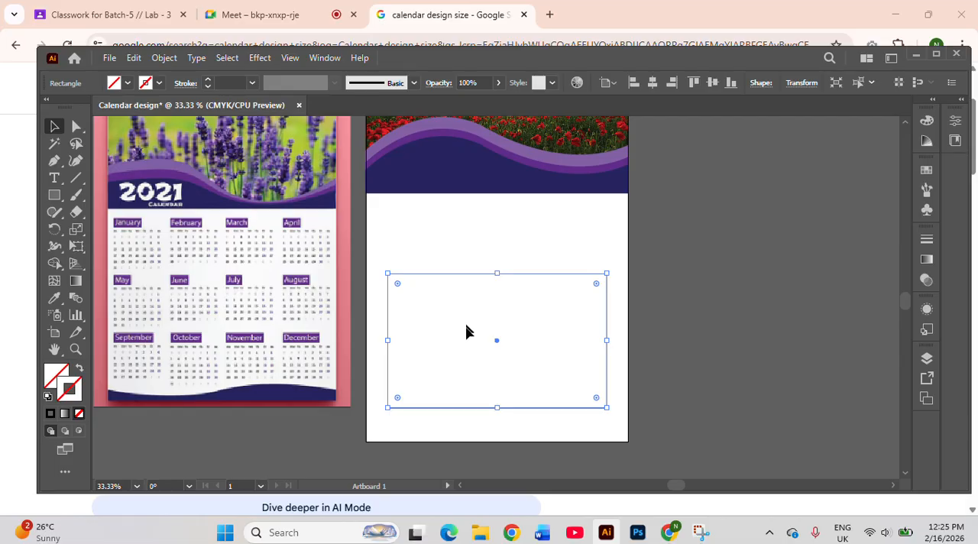
click(127, 82)
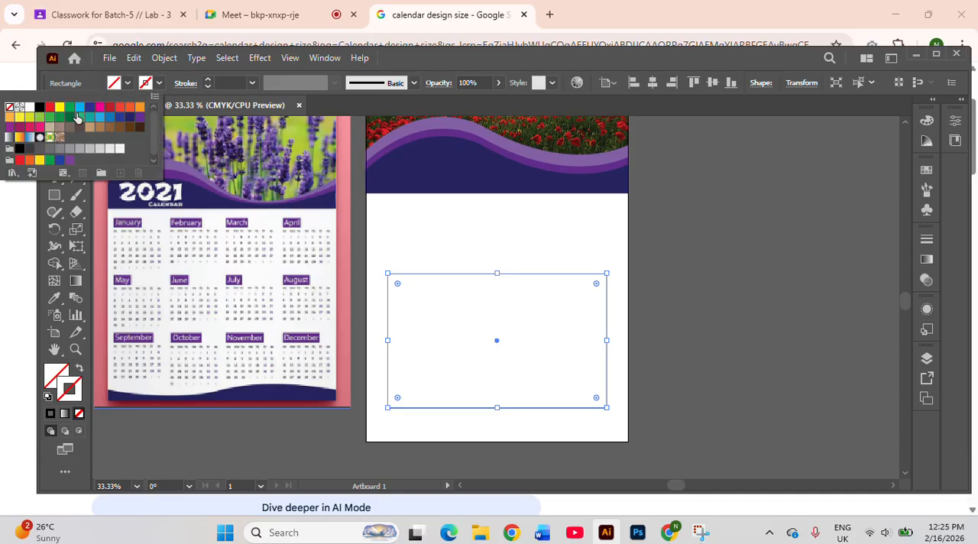
click(76, 117)
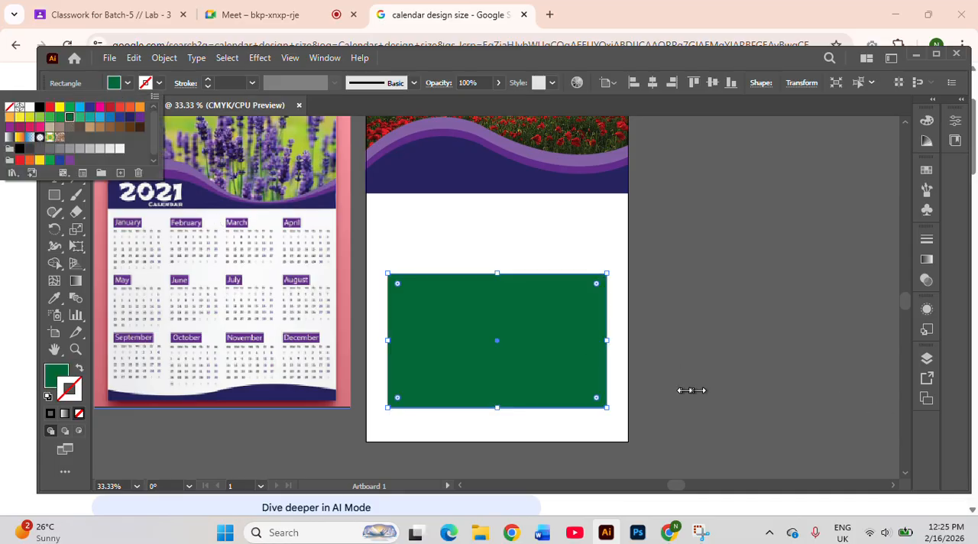
click(489, 329)
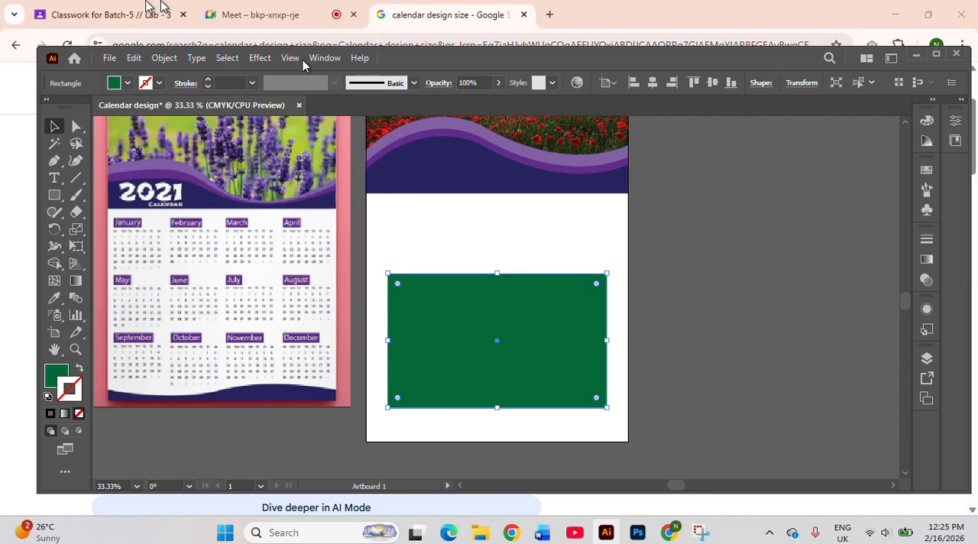
Set up a Split Into Grid of 6 rows and 7 columns for the green rectangle, with 0.125 in gutters and the preview on
click(175, 65)
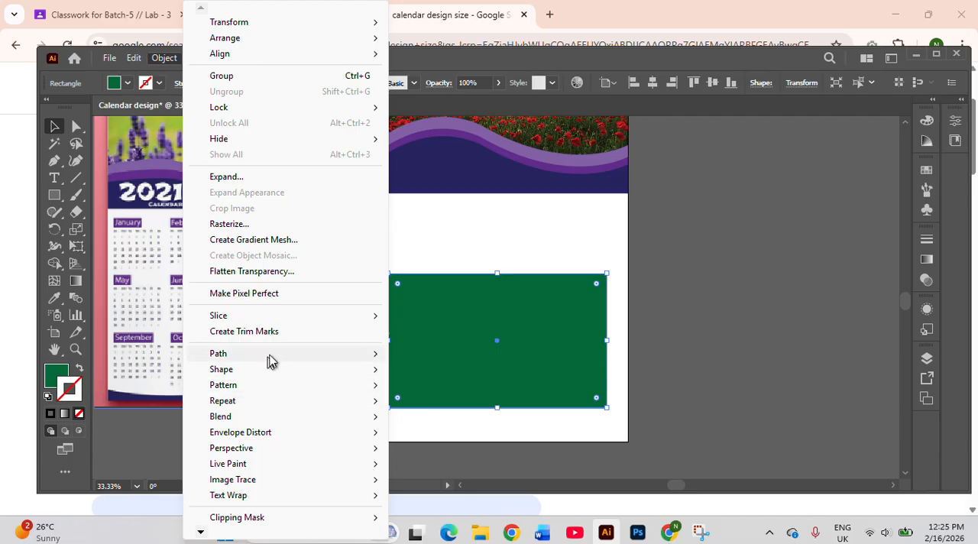
mouse_move(277, 360)
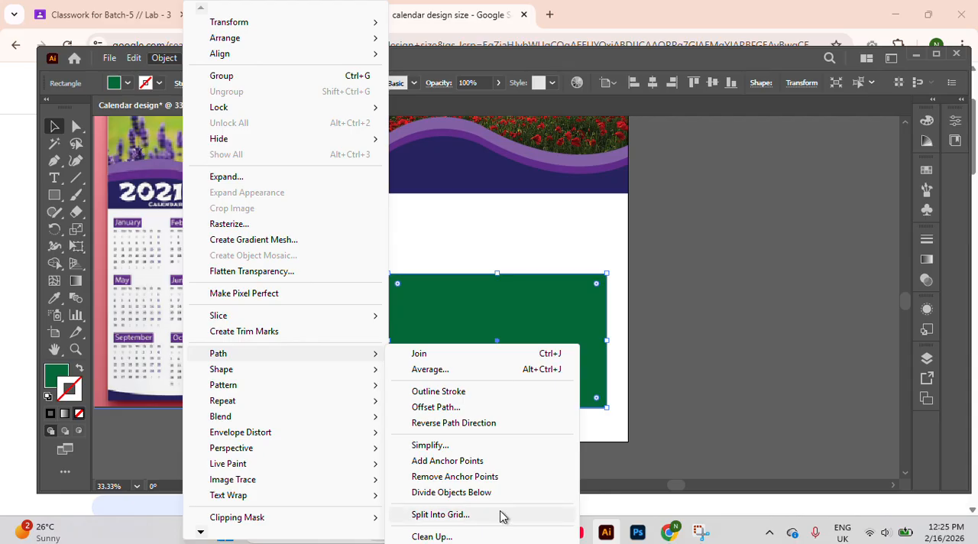
click(503, 516)
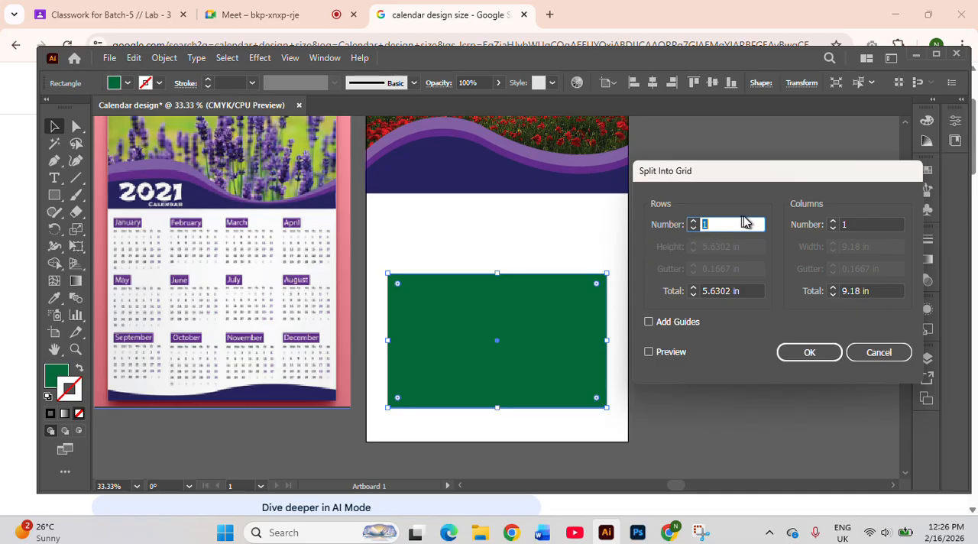
click(853, 225)
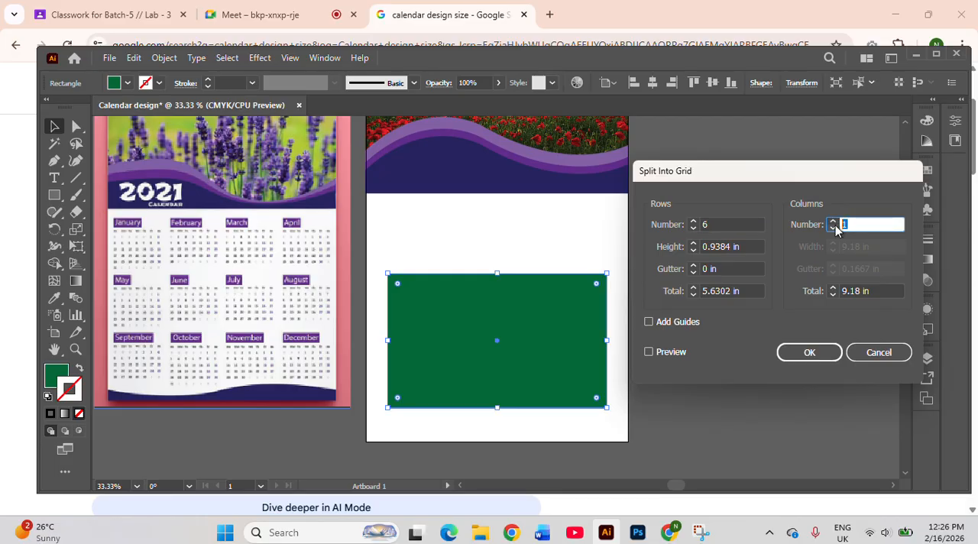
text(7)
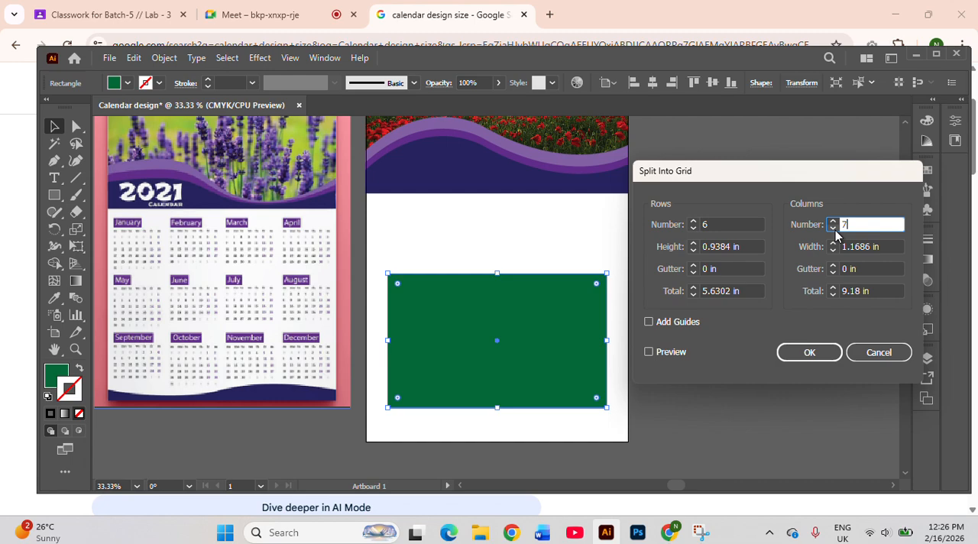
click(693, 266)
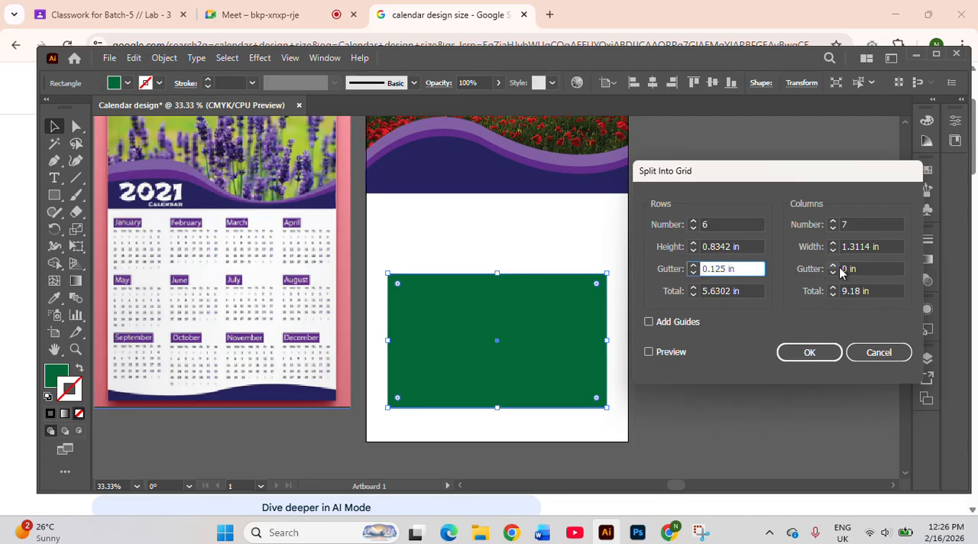
click(647, 353)
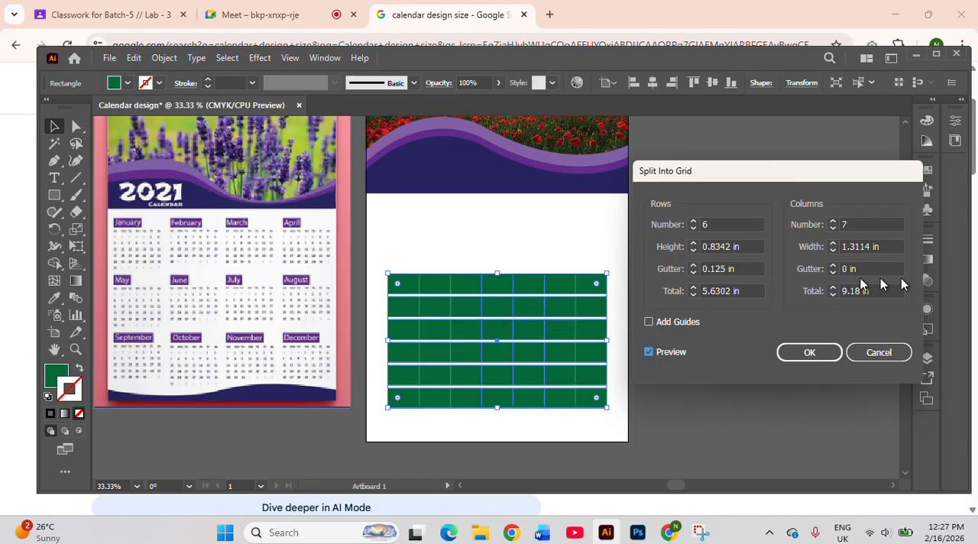
click(834, 267)
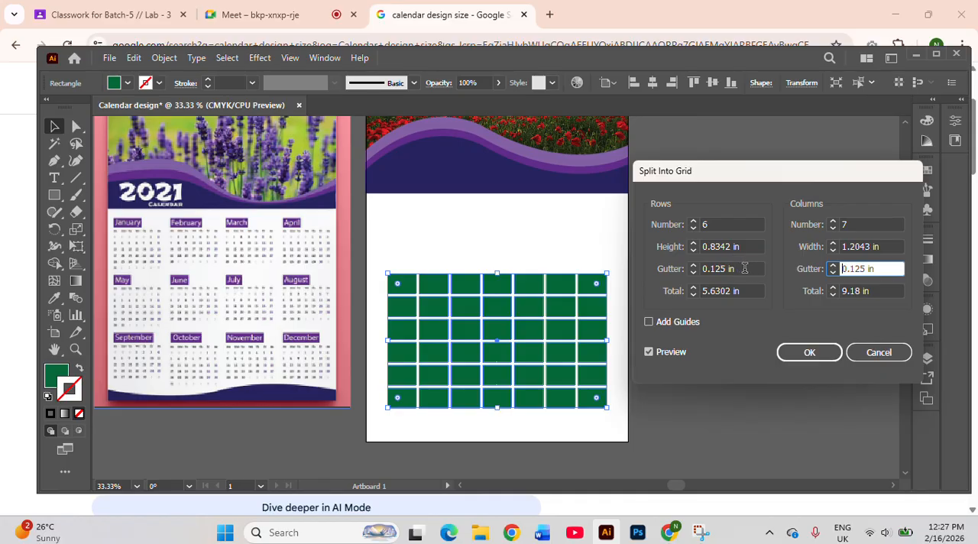
Try row gutters of up to 0.625 in, set the row gutter back to 0.125 in and apply the grid split
click(692, 267)
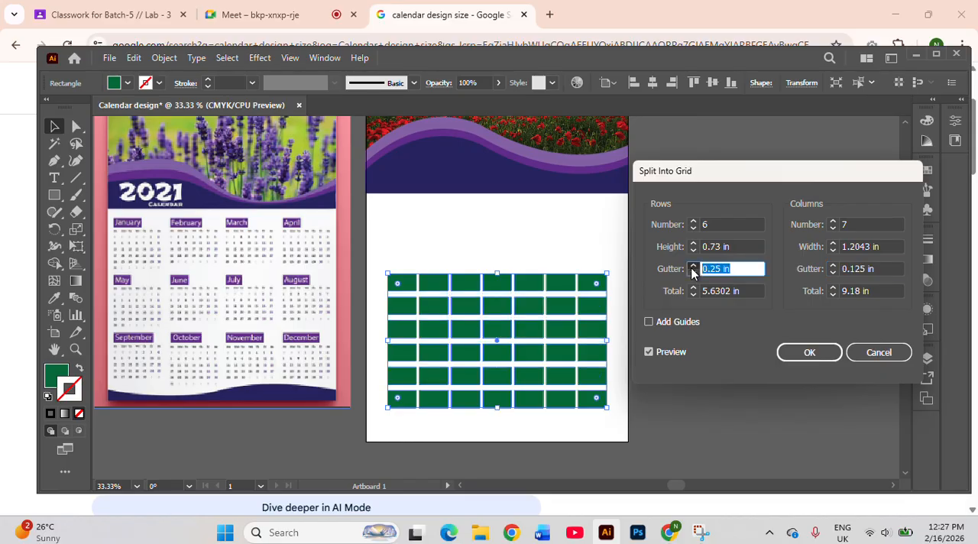
click(693, 266)
click(693, 267)
click(693, 267)
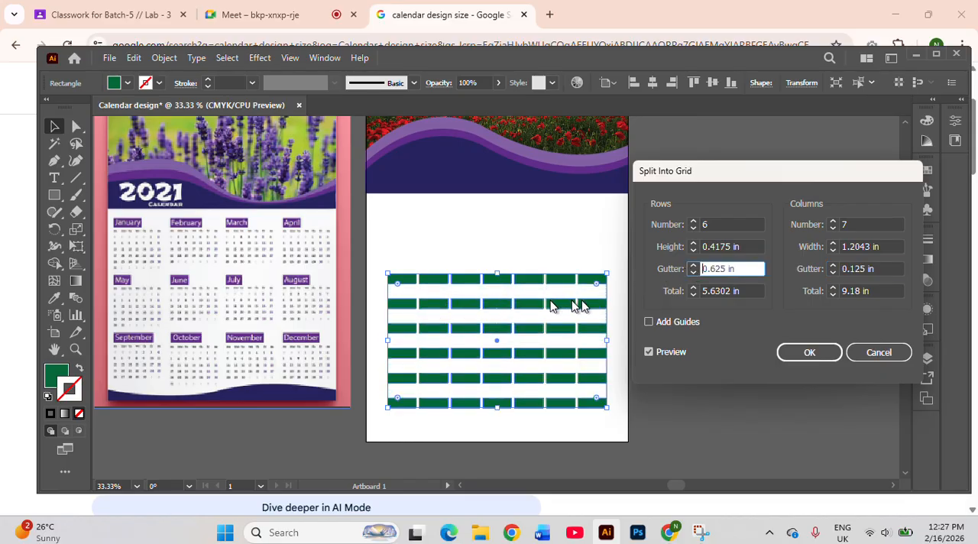
click(693, 273)
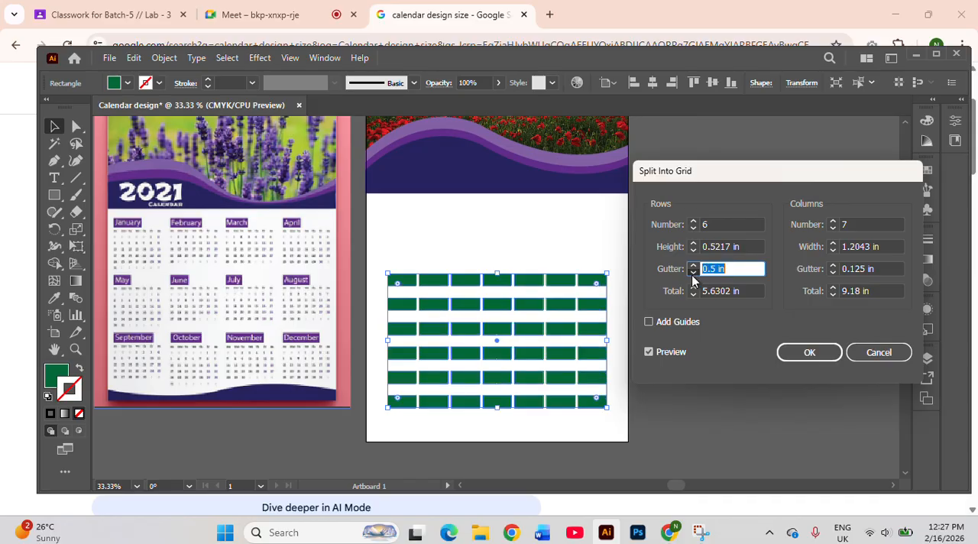
click(693, 273)
click(693, 273)
click(693, 273)
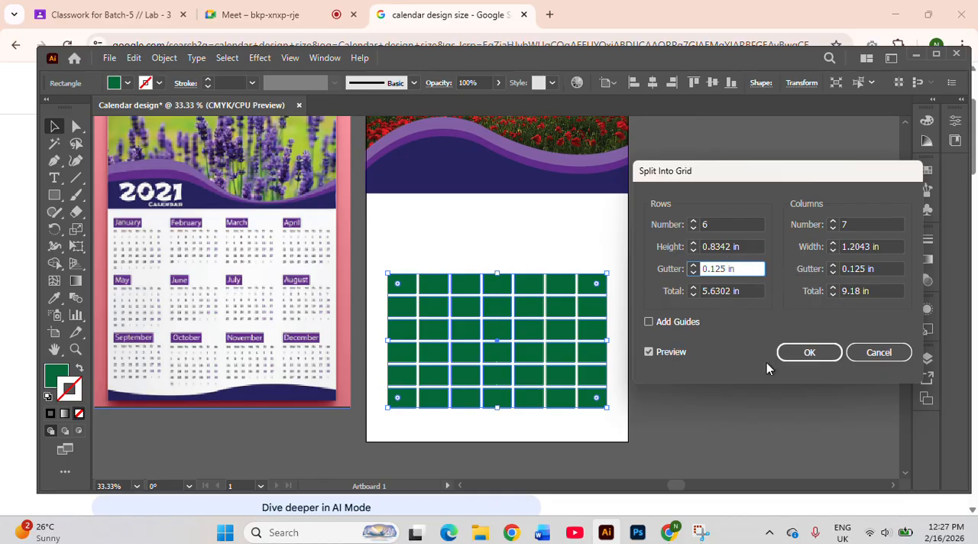
click(801, 353)
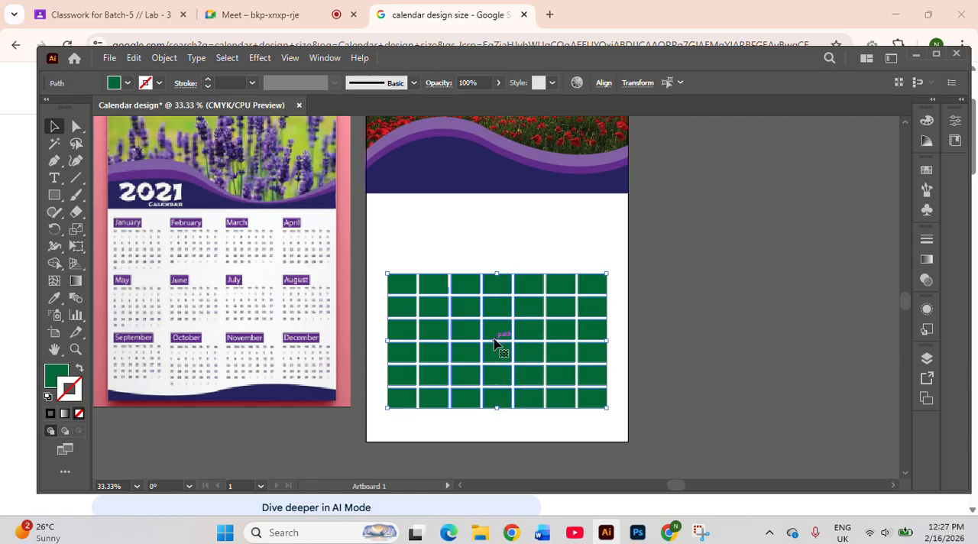
Fill all six cells of the grid's last column with bright red
click(482, 240)
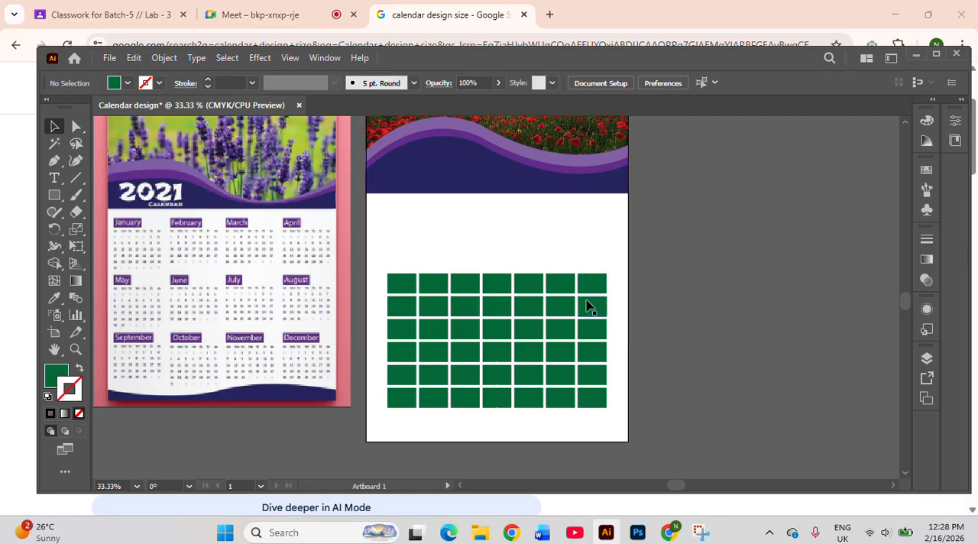
drag(580, 261, 612, 425)
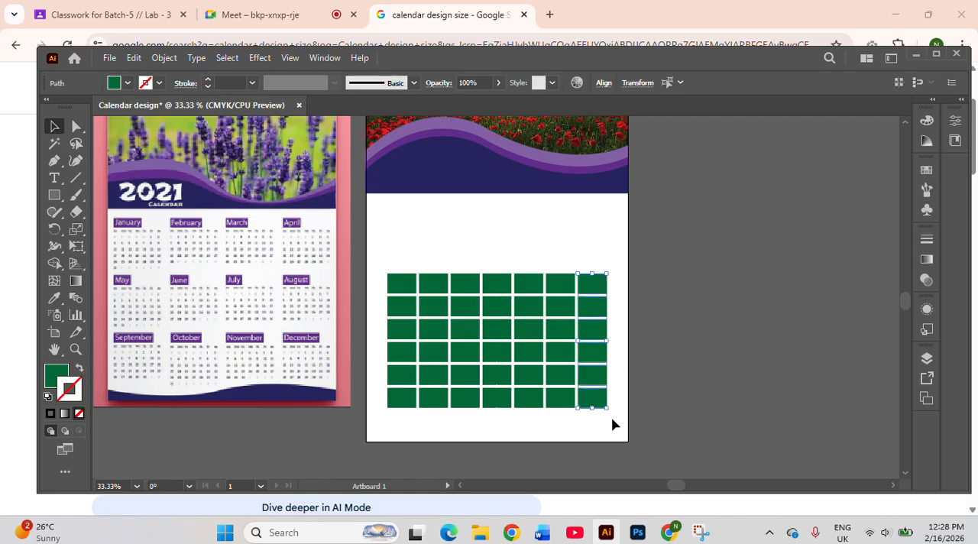
click(127, 83)
click(112, 109)
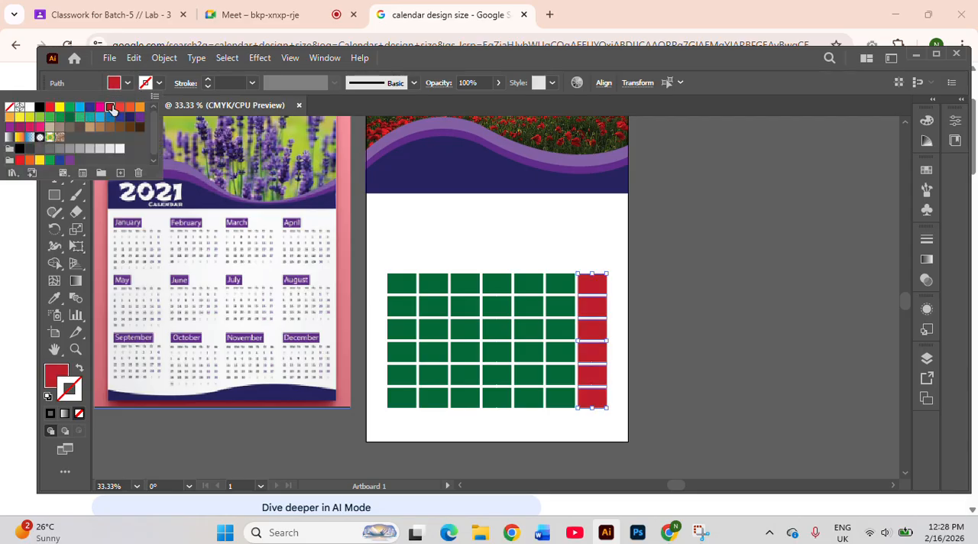
click(49, 108)
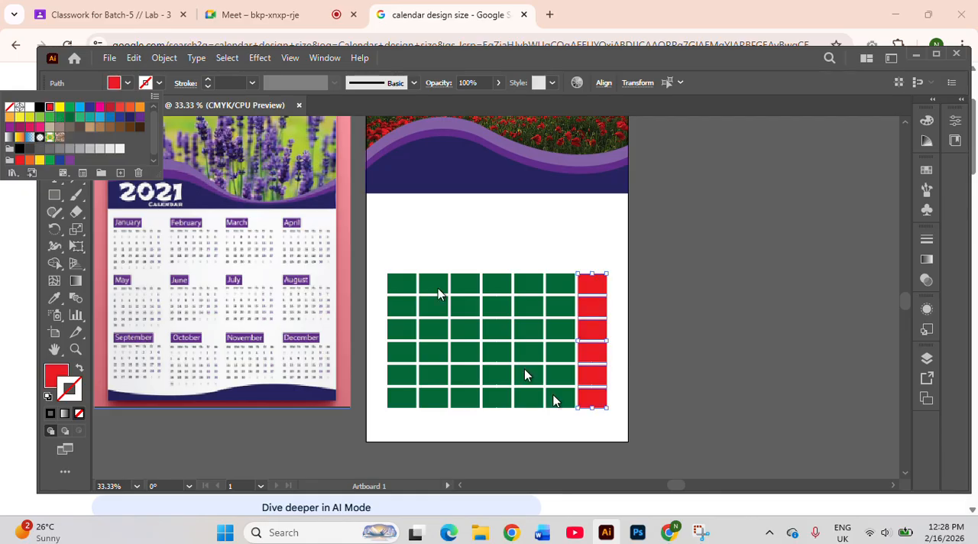
click(663, 313)
click(662, 317)
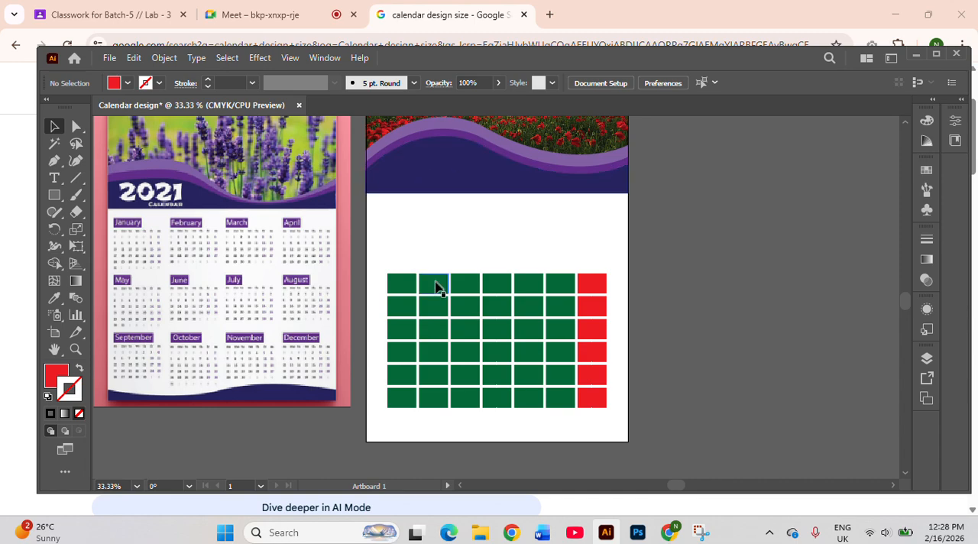
Recolour the cells of the first six columns with the dark navy sampled from the wave above the grid
drag(378, 265, 565, 429)
key(i)
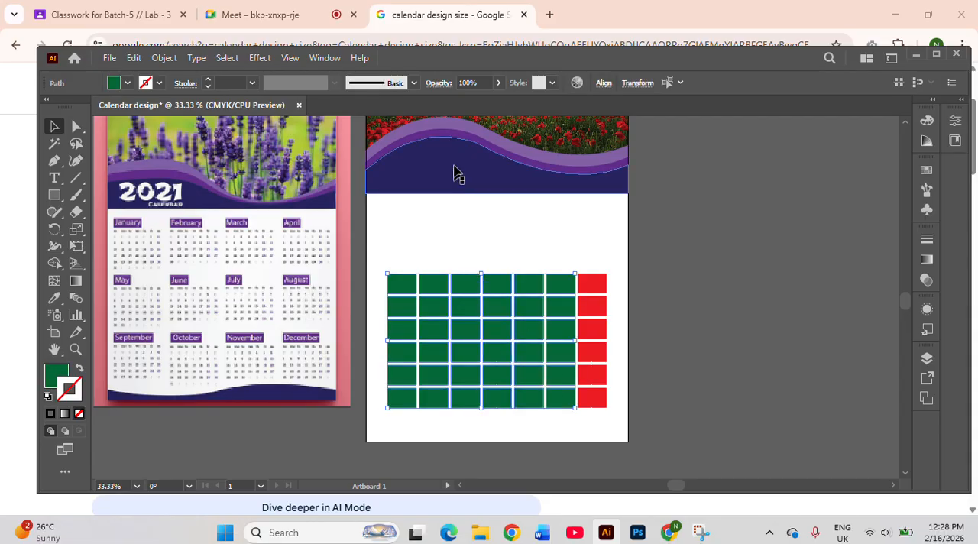
click(459, 166)
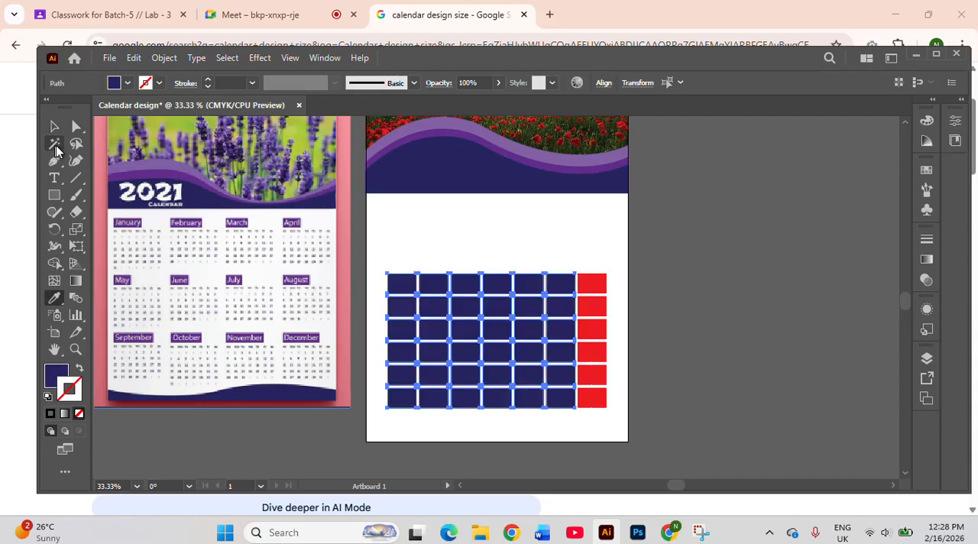
click(65, 129)
click(493, 252)
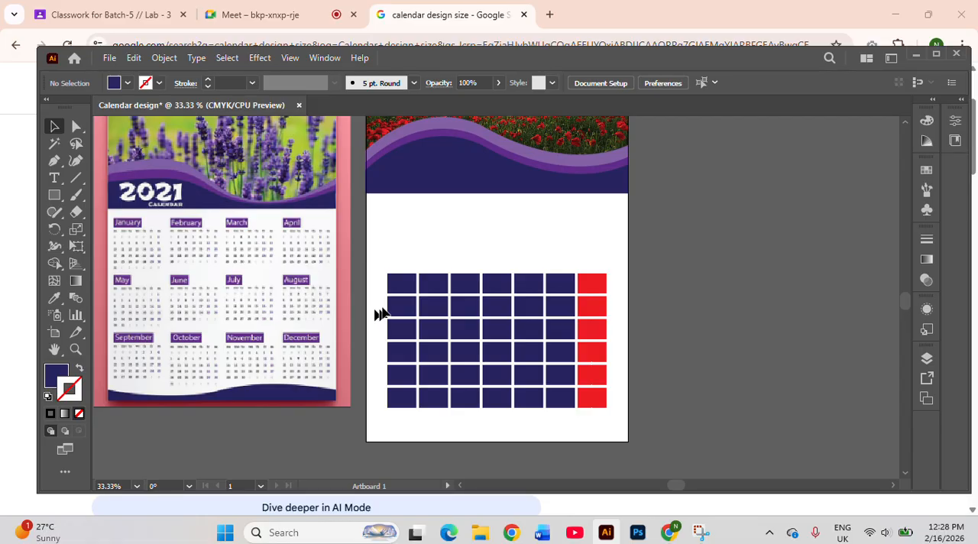
Reduce the opacity of all cells in the five rows below the header row to 27%
drag(385, 312, 623, 429)
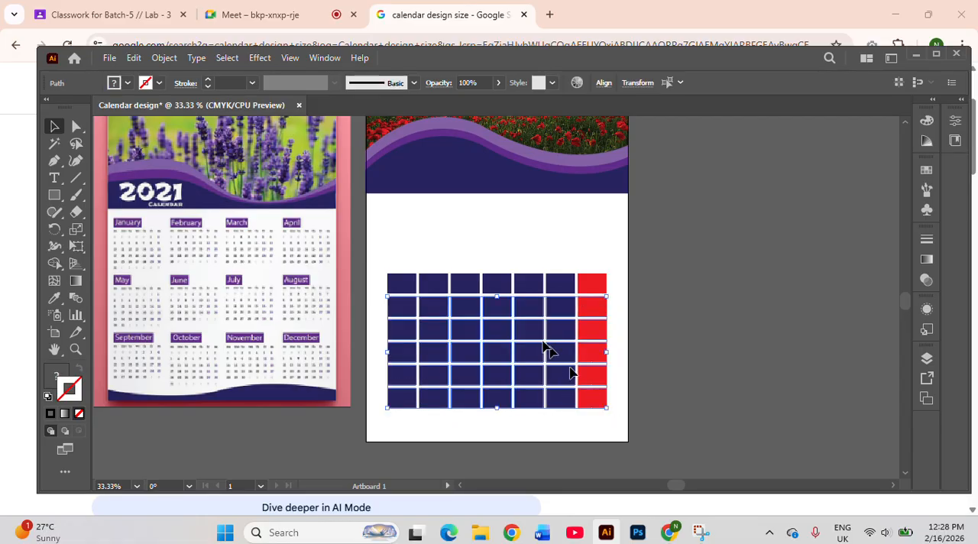
click(500, 83)
drag(469, 107, 468, 106)
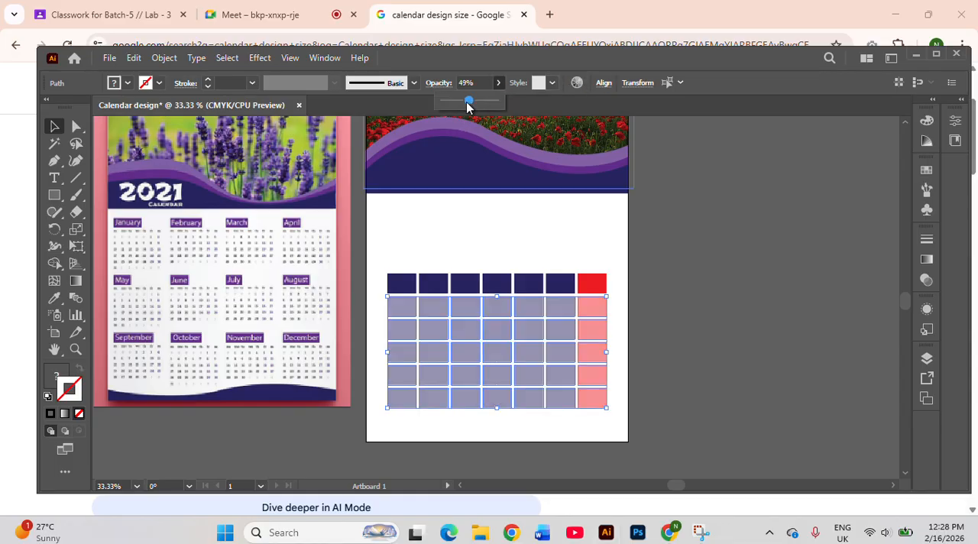
click(454, 103)
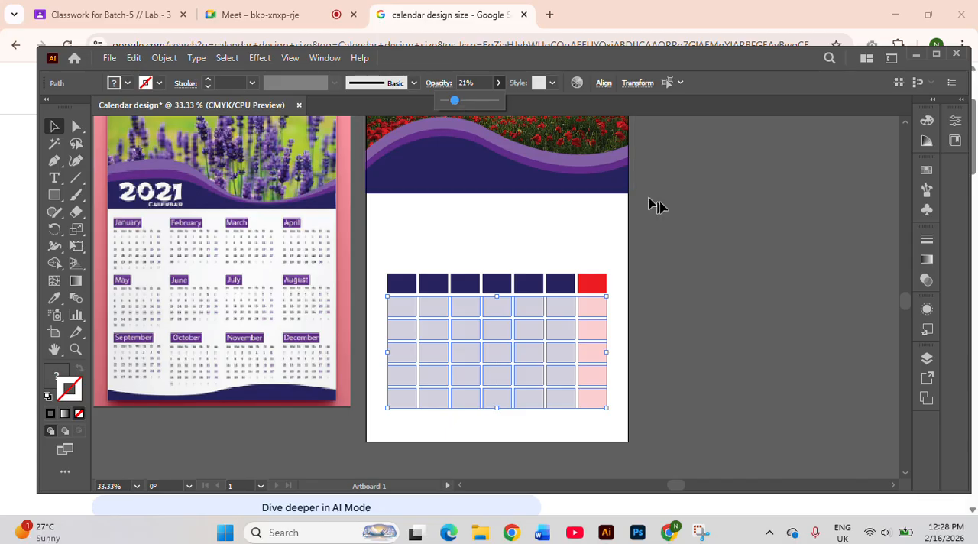
click(680, 259)
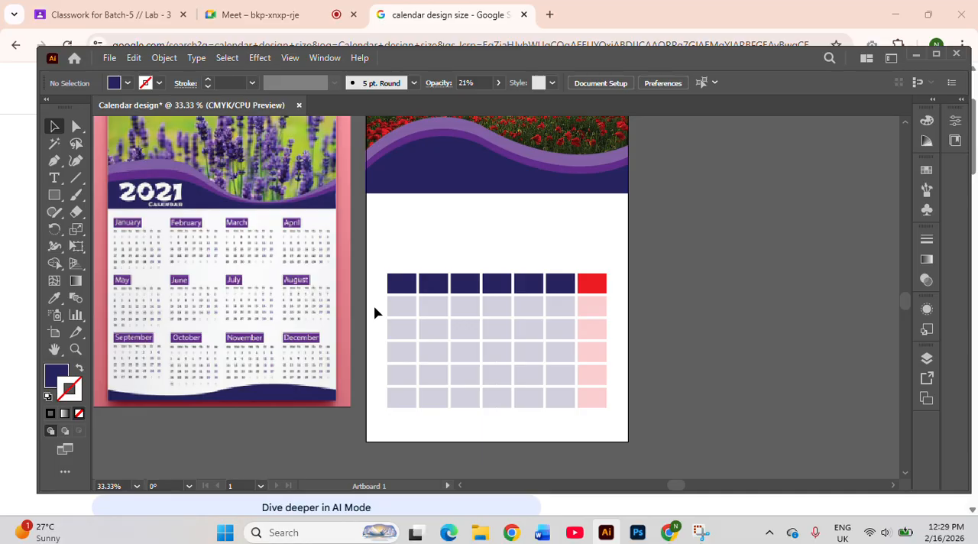
drag(384, 304, 619, 443)
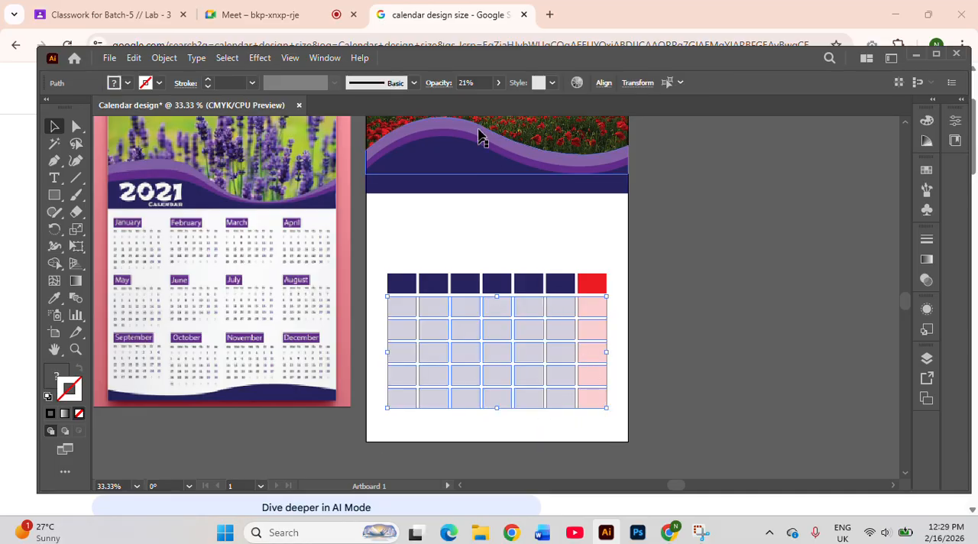
click(498, 84)
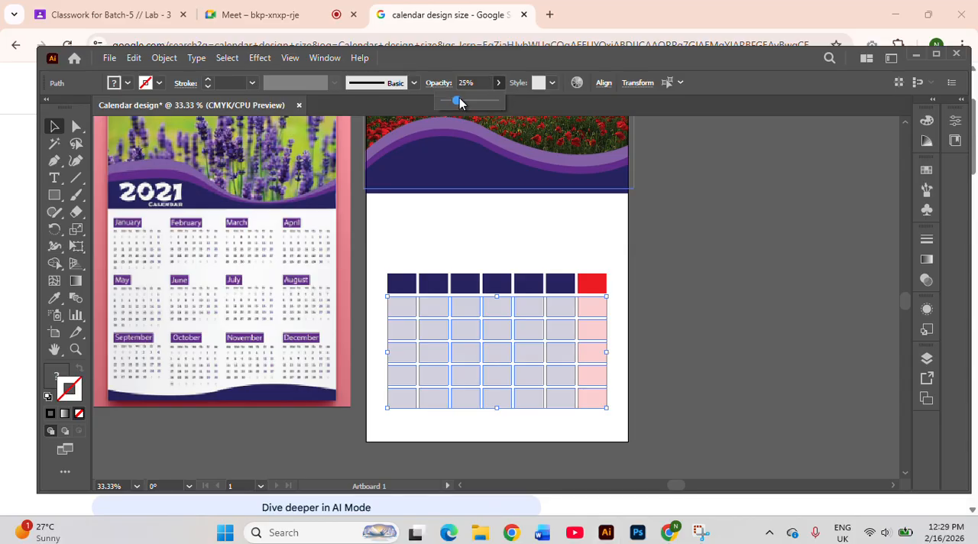
drag(465, 97, 459, 98)
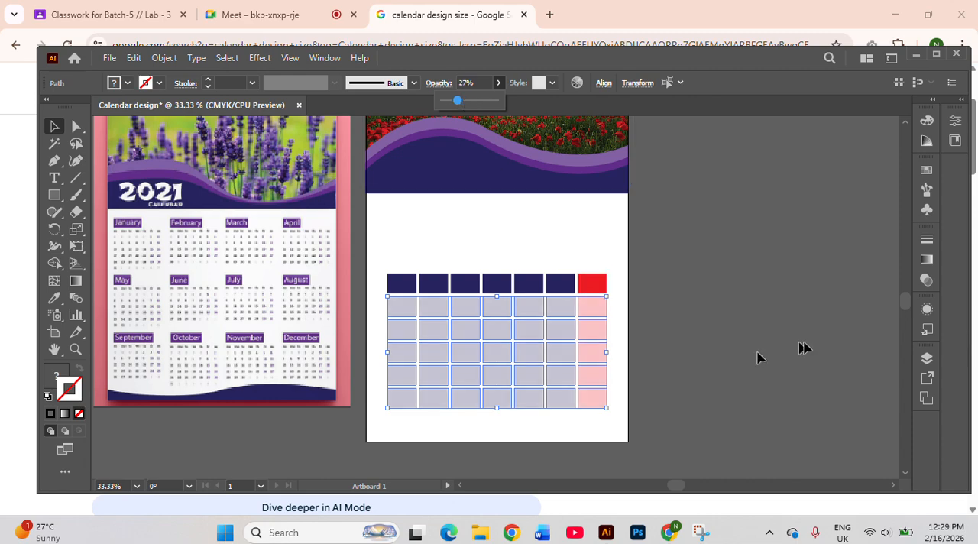
click(707, 302)
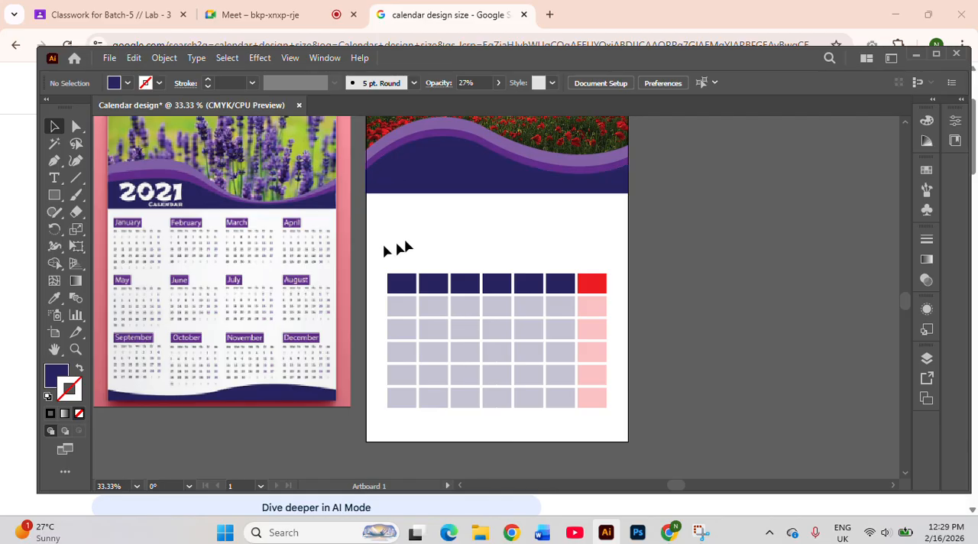
Add a 0.25 pt black stroke to every cell of the grid
drag(372, 253, 616, 437)
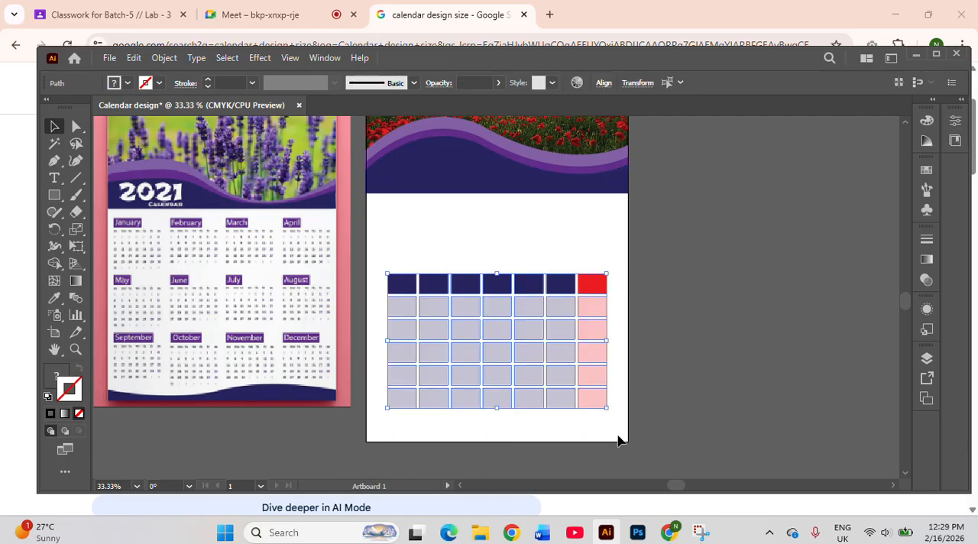
click(208, 79)
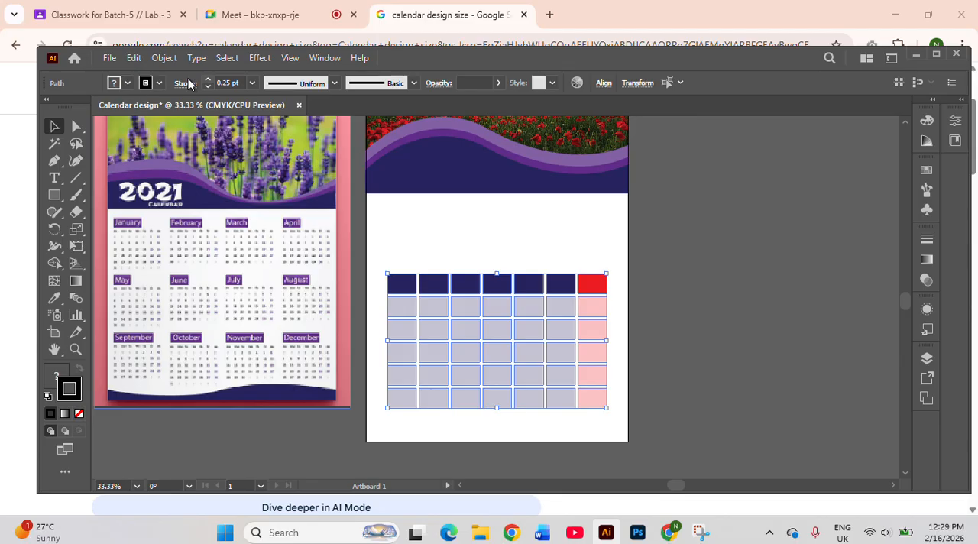
Try the grid cells with no fill and a 0.5 pt stroke, and undo both changes
click(127, 82)
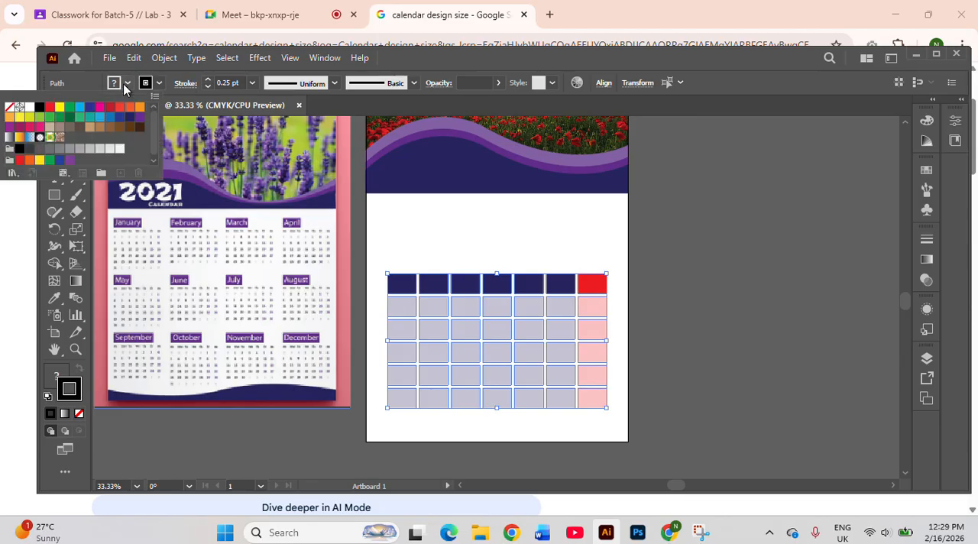
click(10, 108)
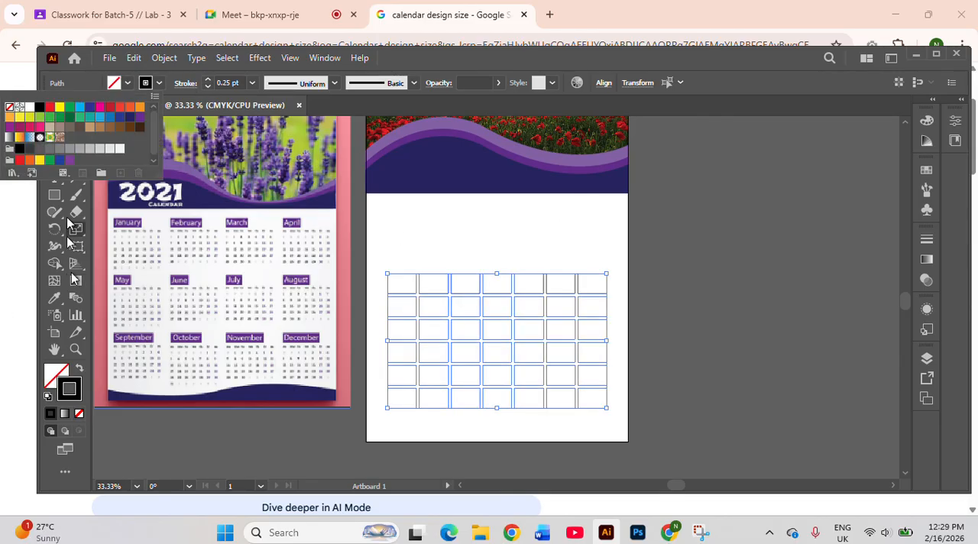
click(207, 79)
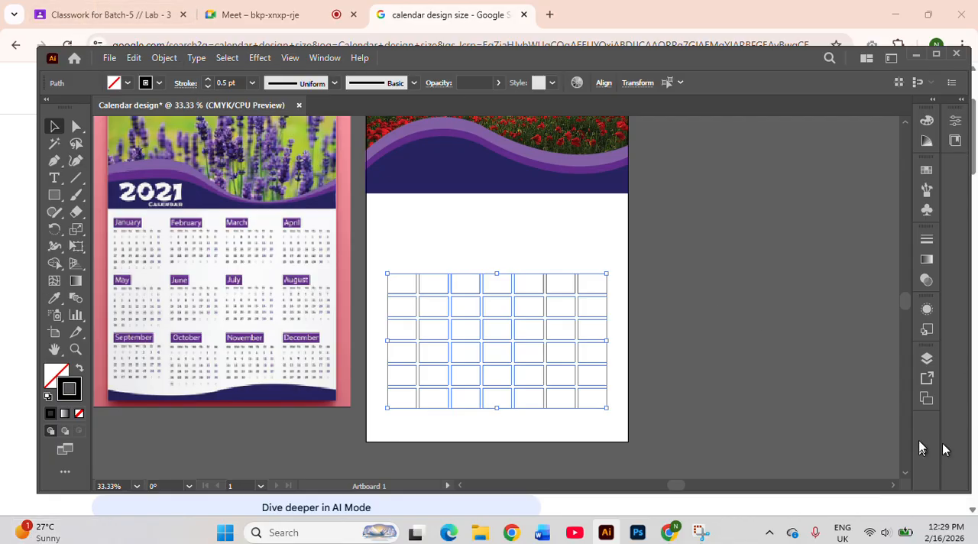
click(700, 319)
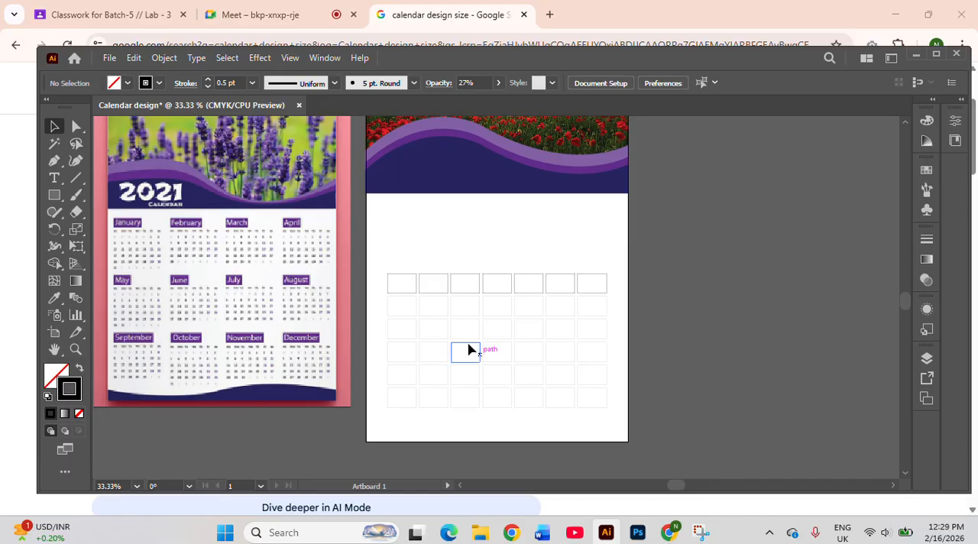
click(412, 296)
key(ctrl+z)
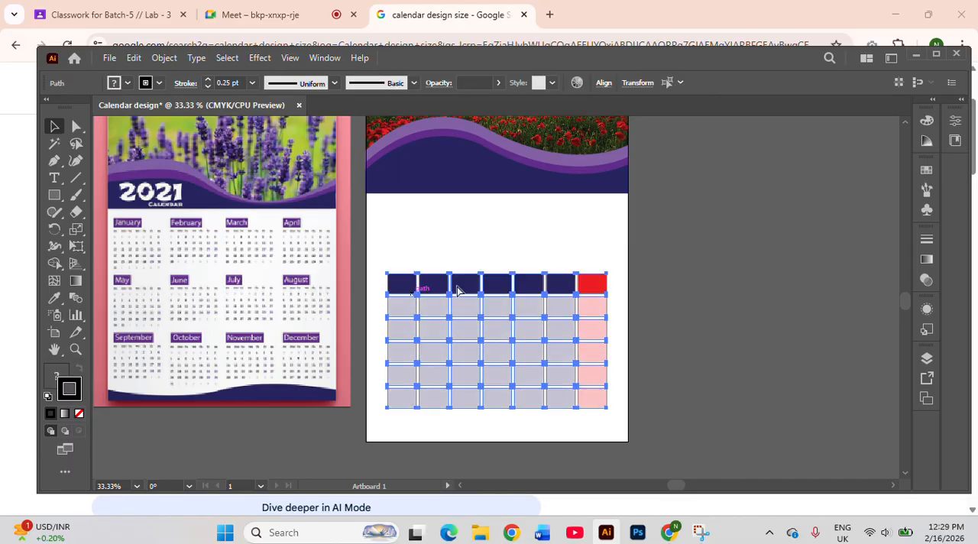
click(537, 256)
Round the corners of all cells in the first two columns to a radius of about 0.17 in
drag(383, 247, 448, 397)
key(ctrl+=)
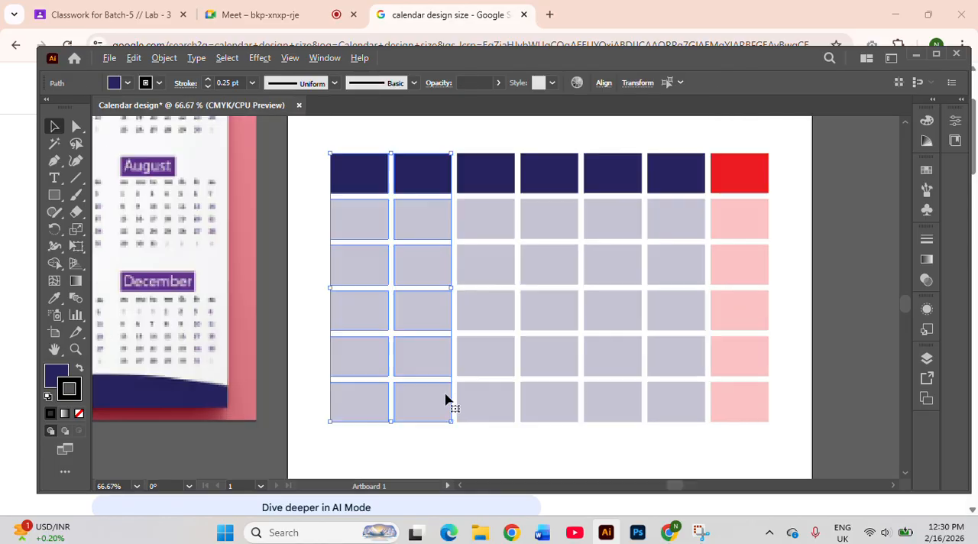
click(75, 130)
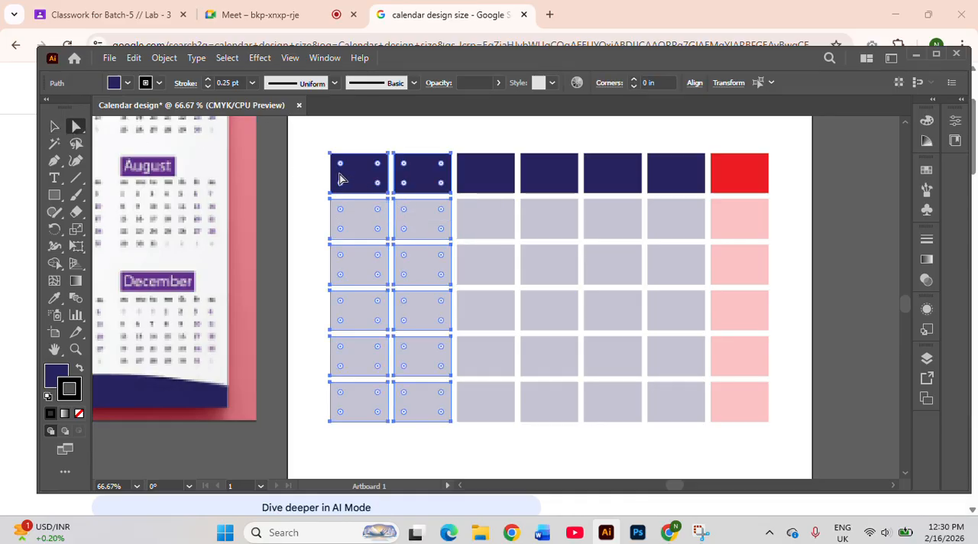
click(798, 241)
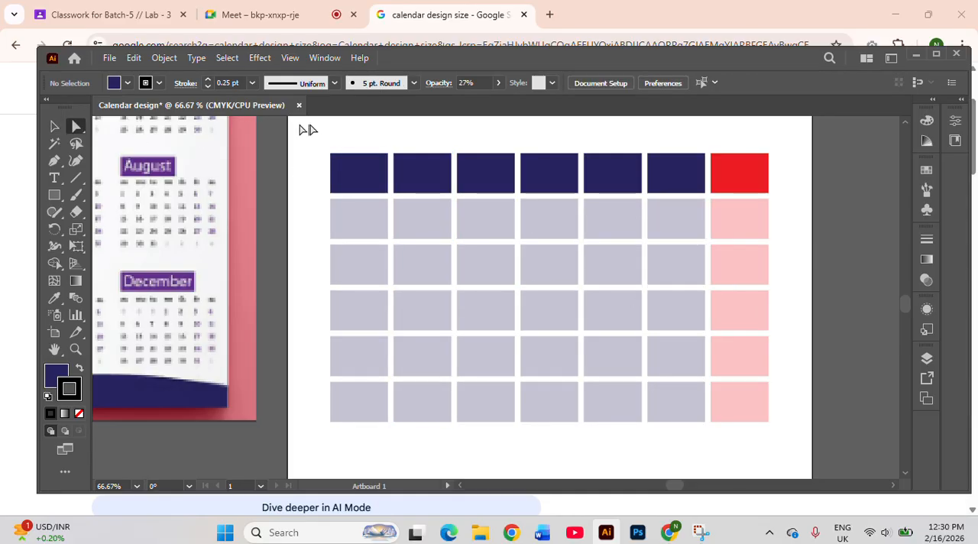
drag(320, 135, 455, 449)
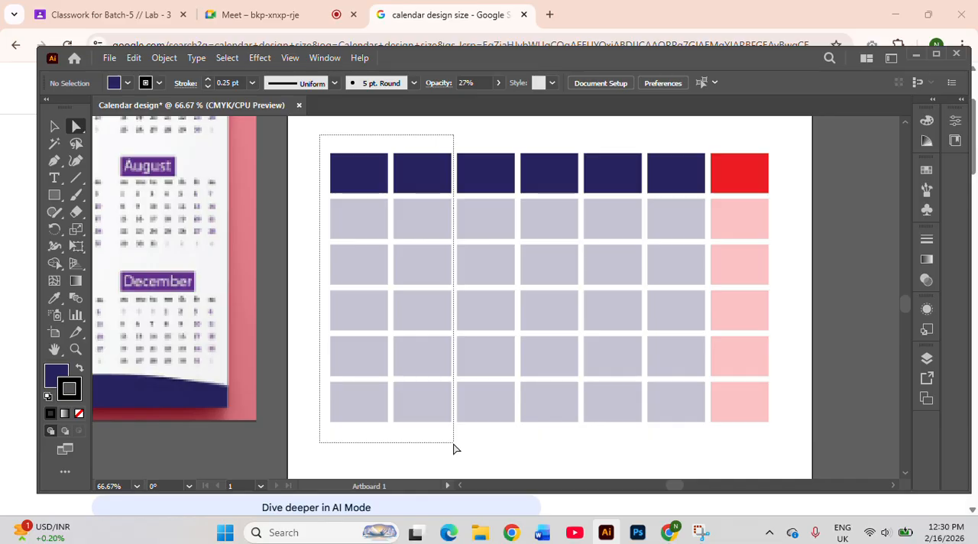
drag(453, 449, 453, 449)
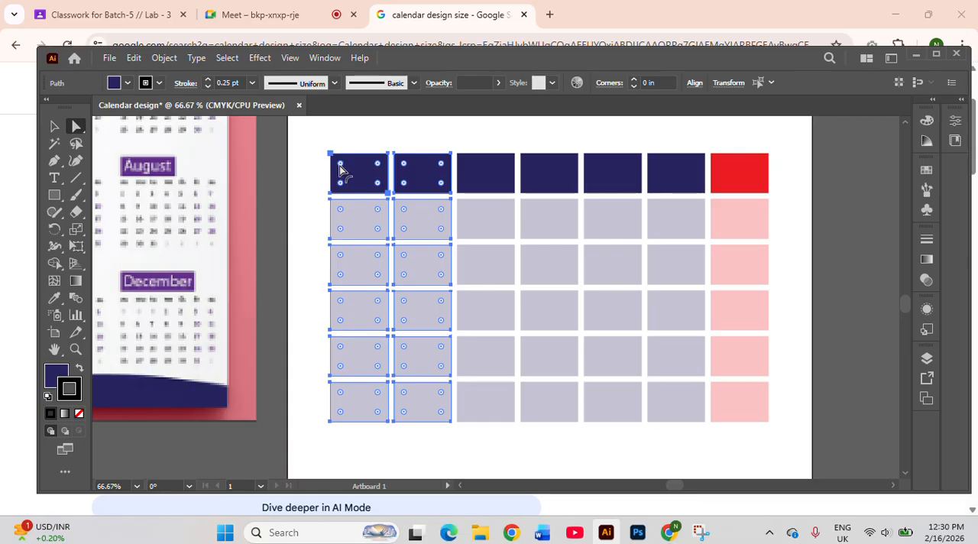
mouse_move(341, 168)
mouse_down()
mouse_move(367, 177)
mouse_move(341, 165)
mouse_up()
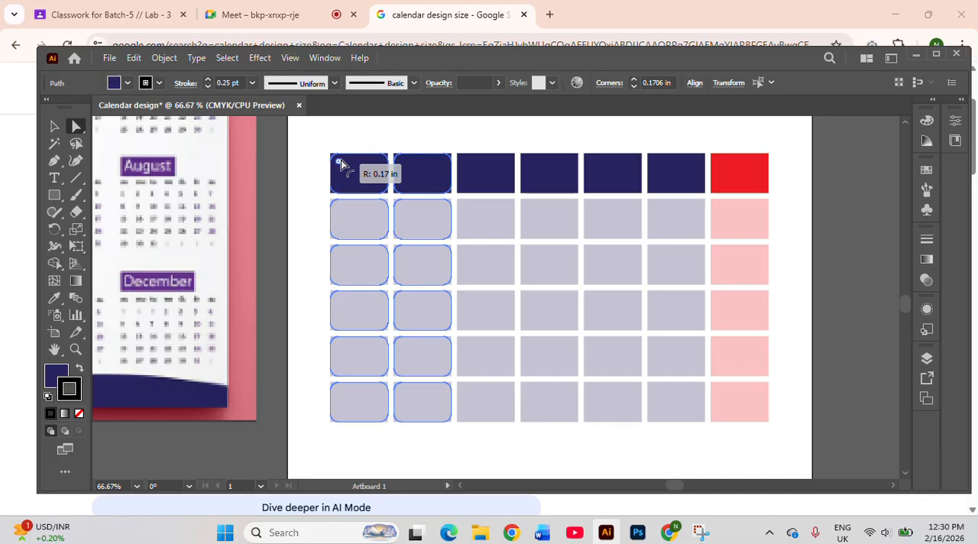
drag(341, 165, 341, 165)
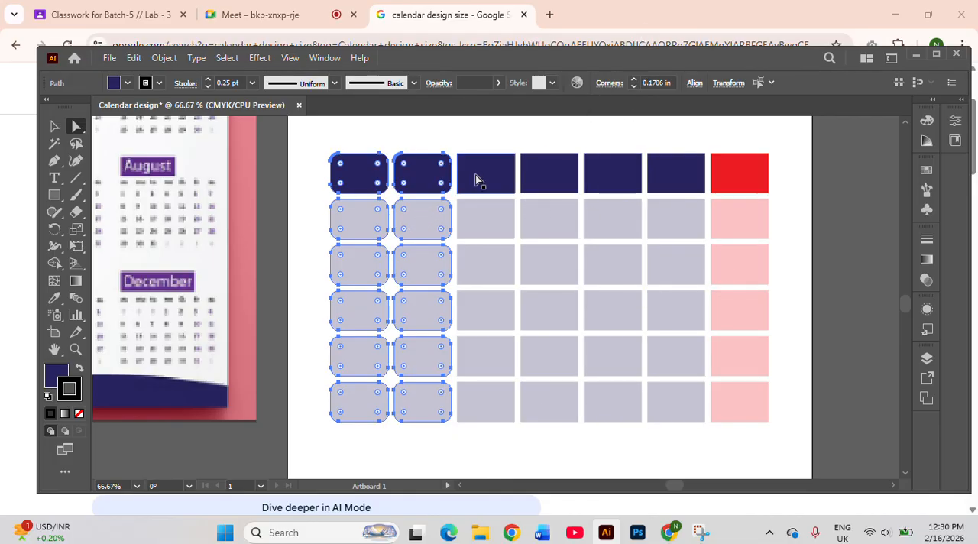
Round the corners of all cells in the third and fourth columns to a 0.1706 in radius, matching the first two columns
double_click(656, 81)
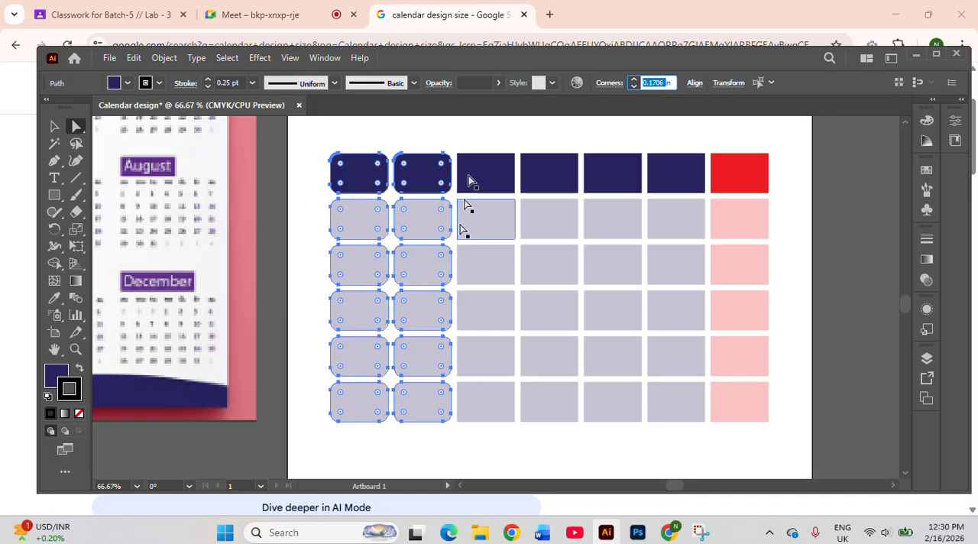
click(462, 143)
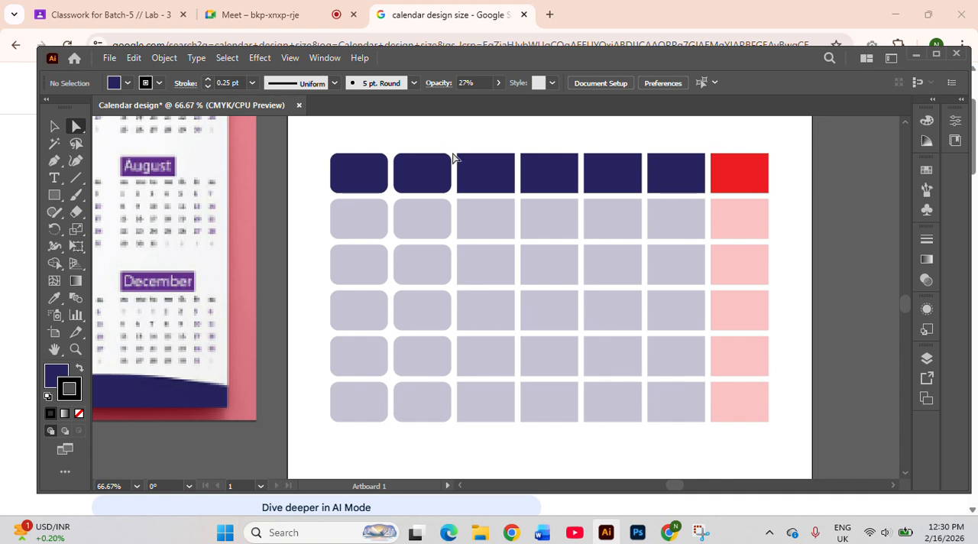
drag(452, 148, 554, 388)
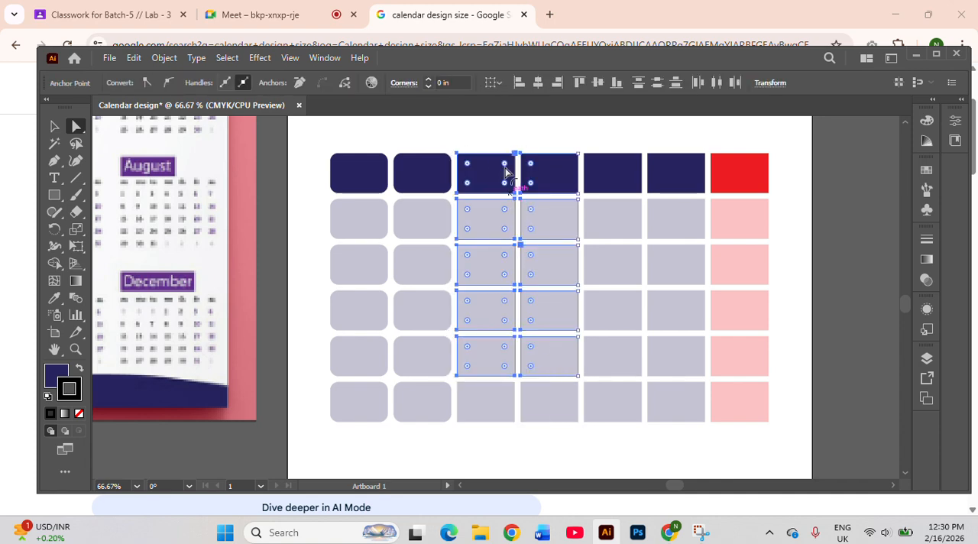
click(461, 135)
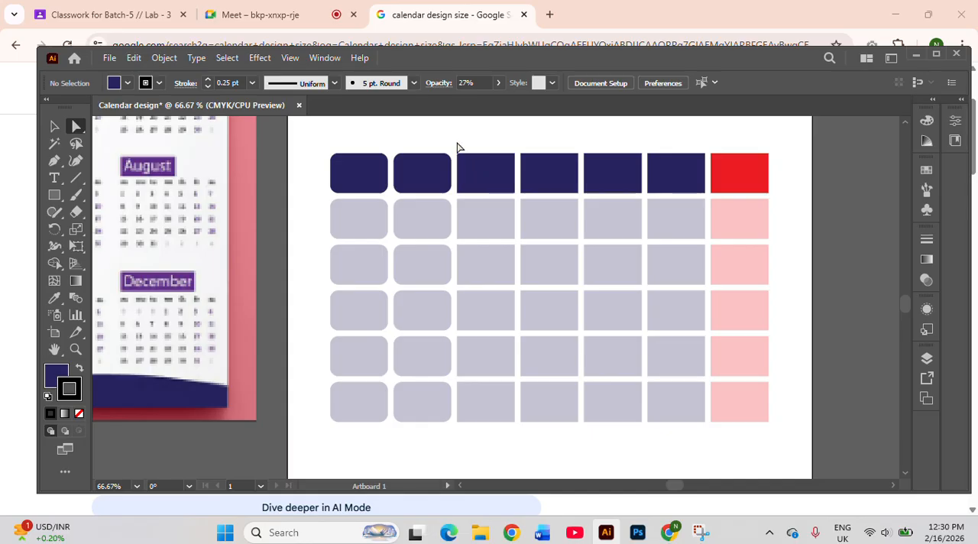
drag(456, 141, 584, 445)
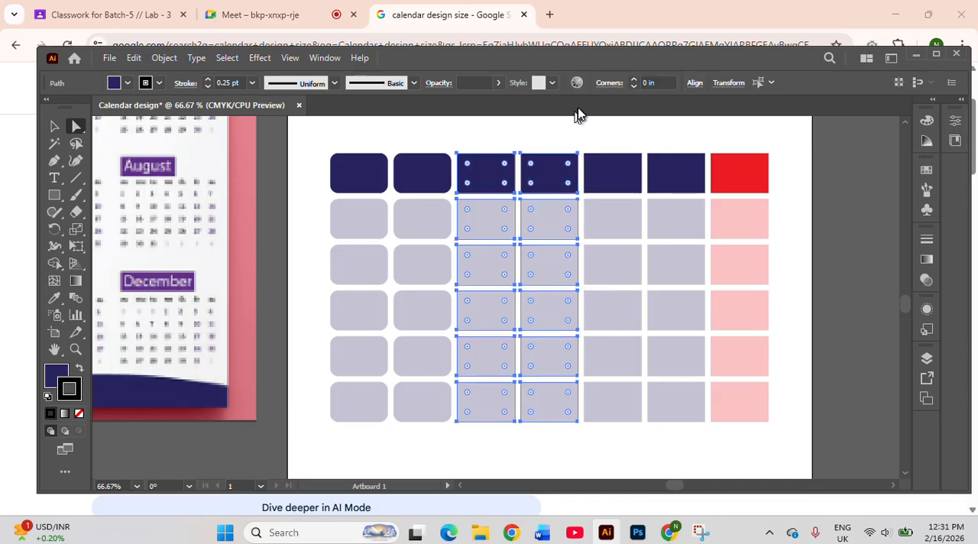
click(644, 83)
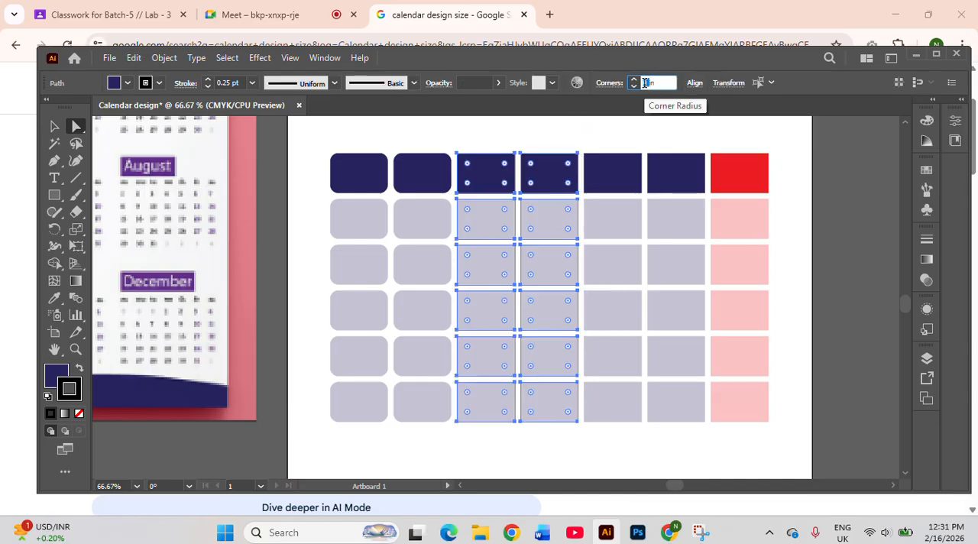
text(0.1706)
key(Return)
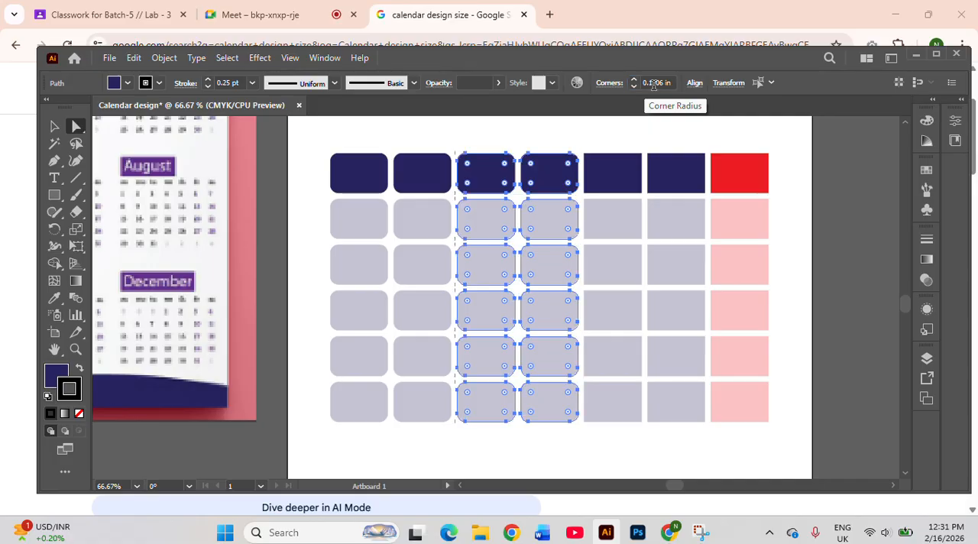
Round the corners of all cells in the fifth and sixth columns to a 0.1706 in radius
drag(583, 139, 708, 451)
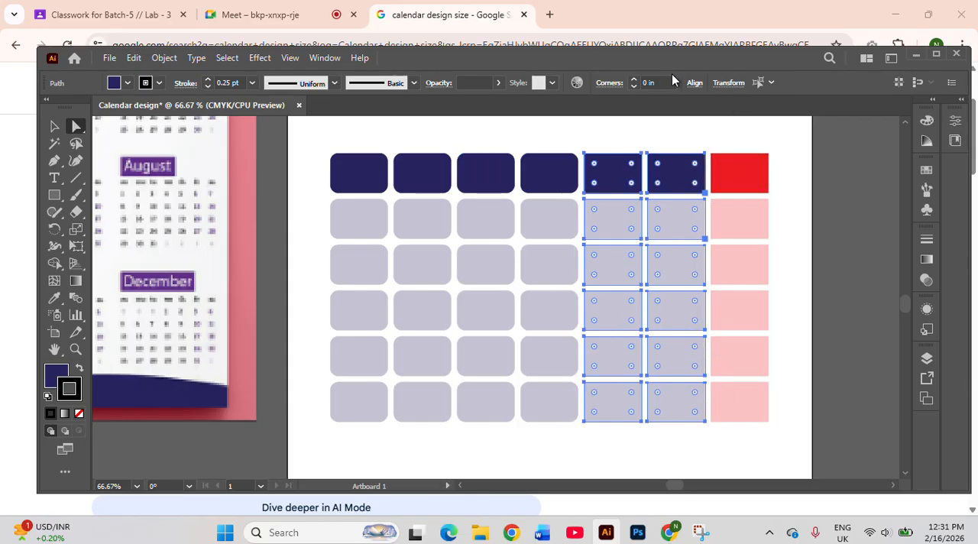
click(647, 83)
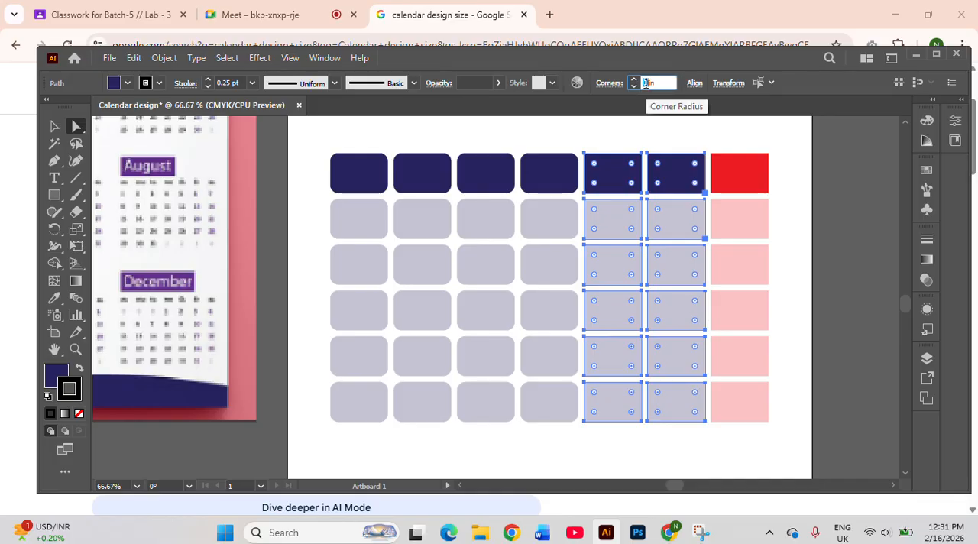
text(0.1706)
key(Return)
Round the corners of all cells in the red seventh column to a 0.1706 in radius
drag(703, 140, 772, 276)
click(781, 193)
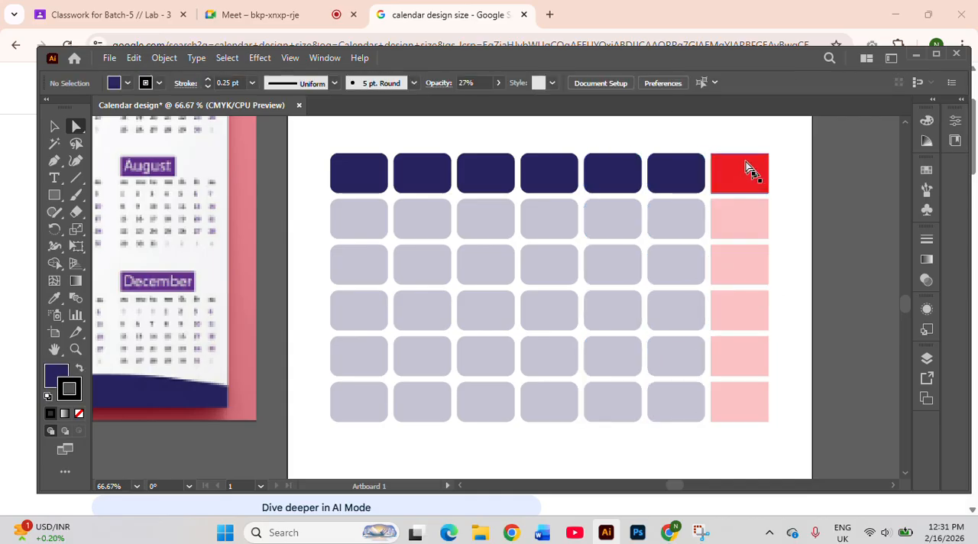
drag(706, 136, 775, 428)
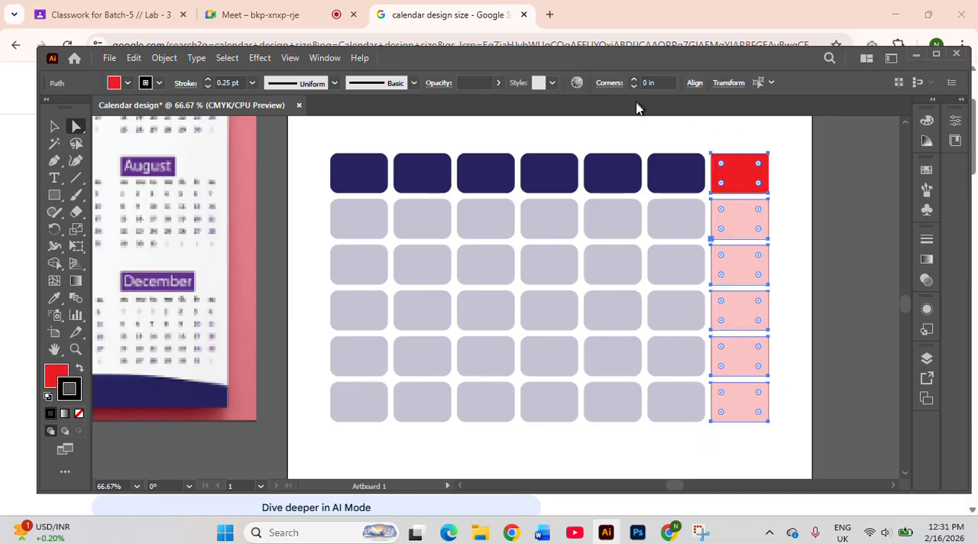
click(649, 82)
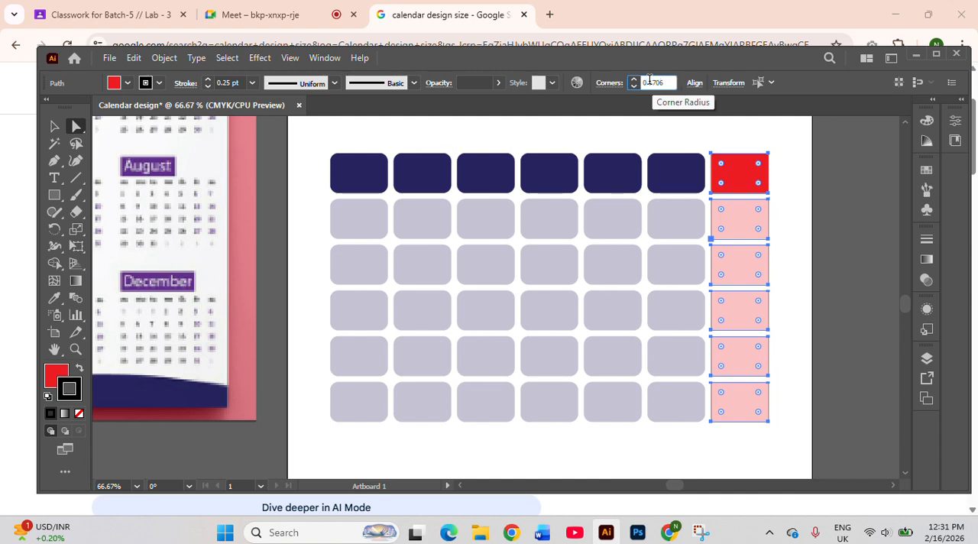
key(Return)
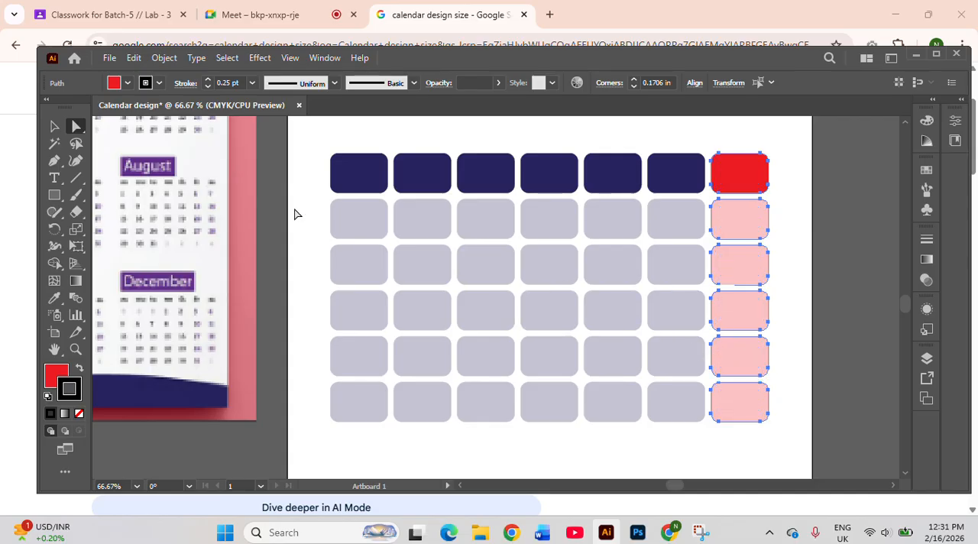
click(298, 214)
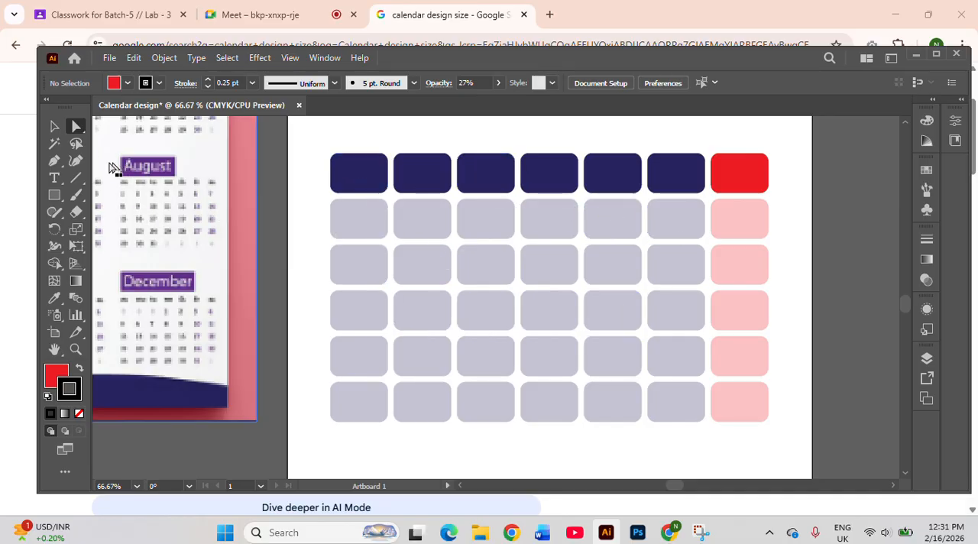
click(53, 133)
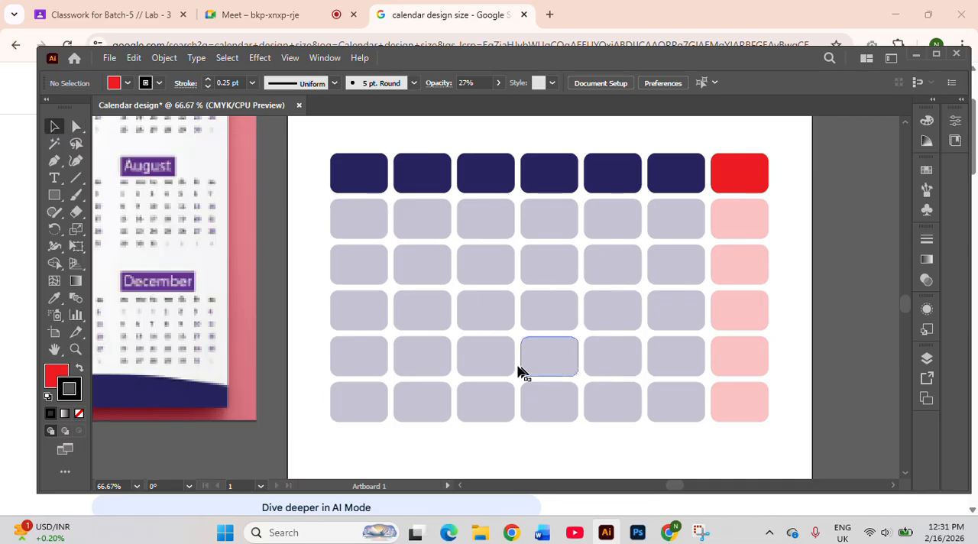
drag(312, 135, 791, 448)
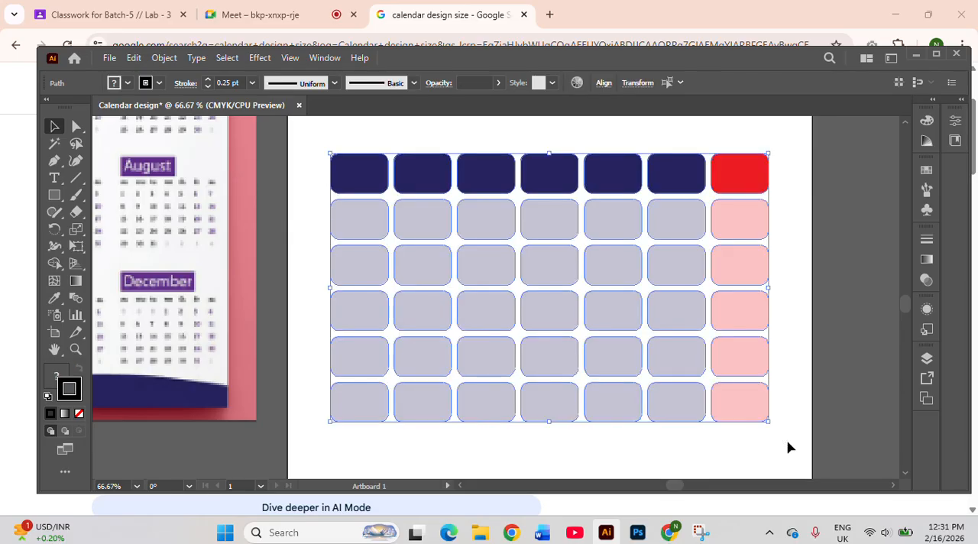
click(791, 448)
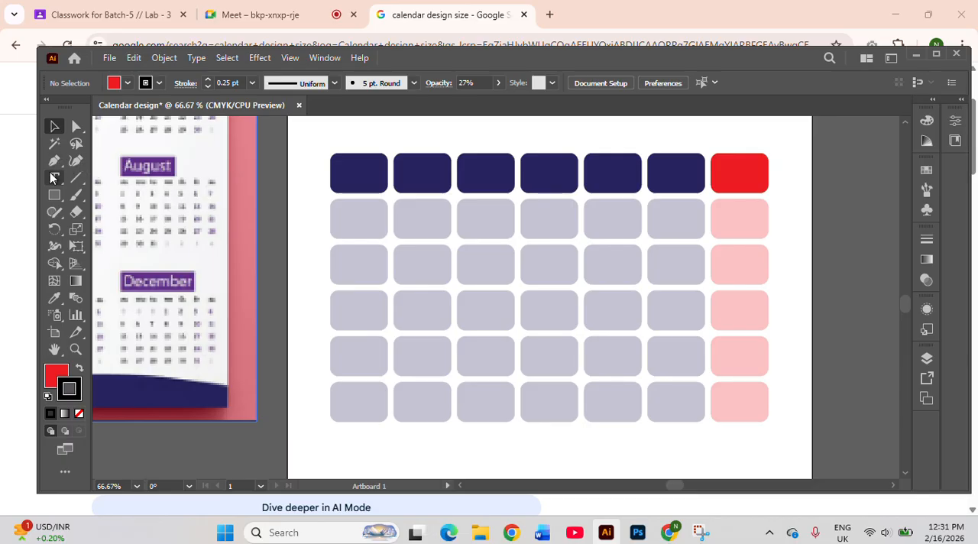
Draw an area text frame over the whole cell grid and set its placeholder text to 48 pt
key(t)
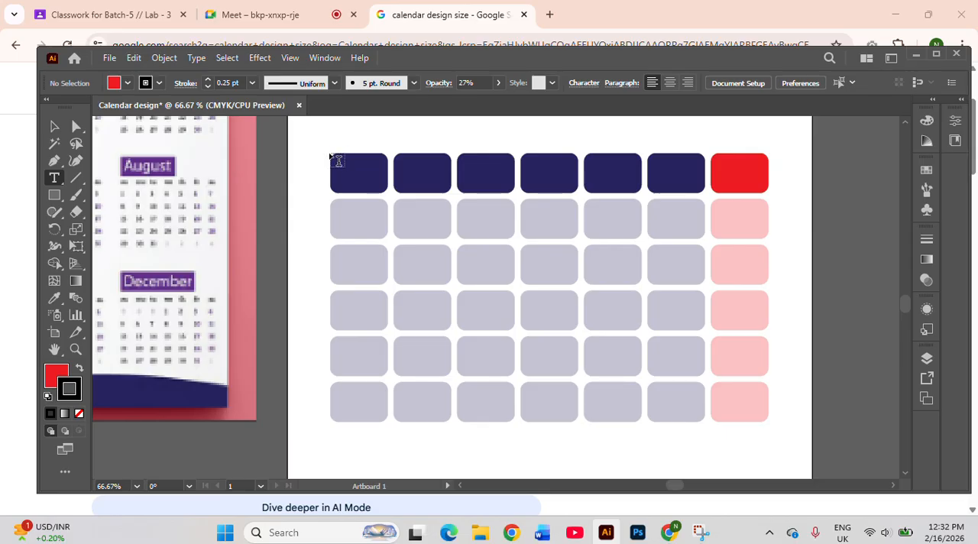
drag(336, 158, 773, 425)
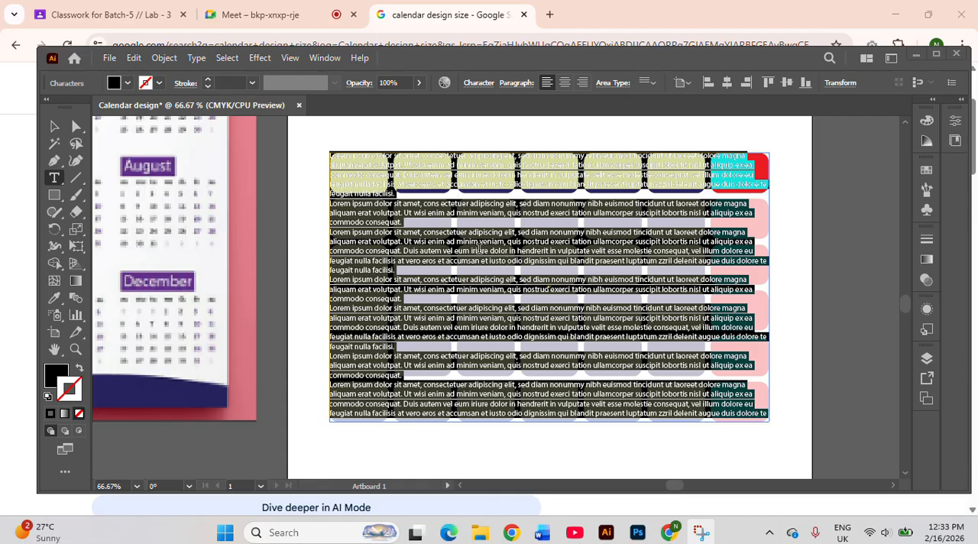
click(474, 86)
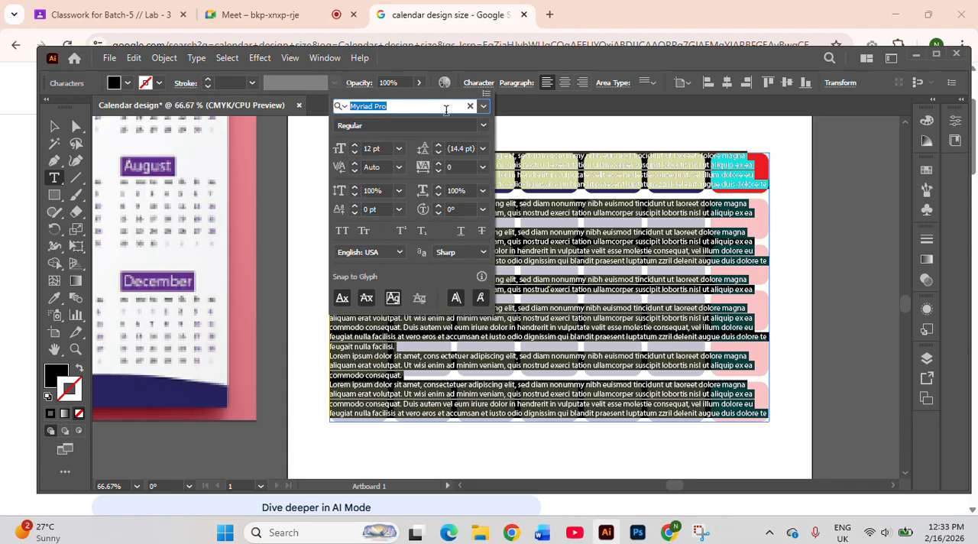
click(484, 107)
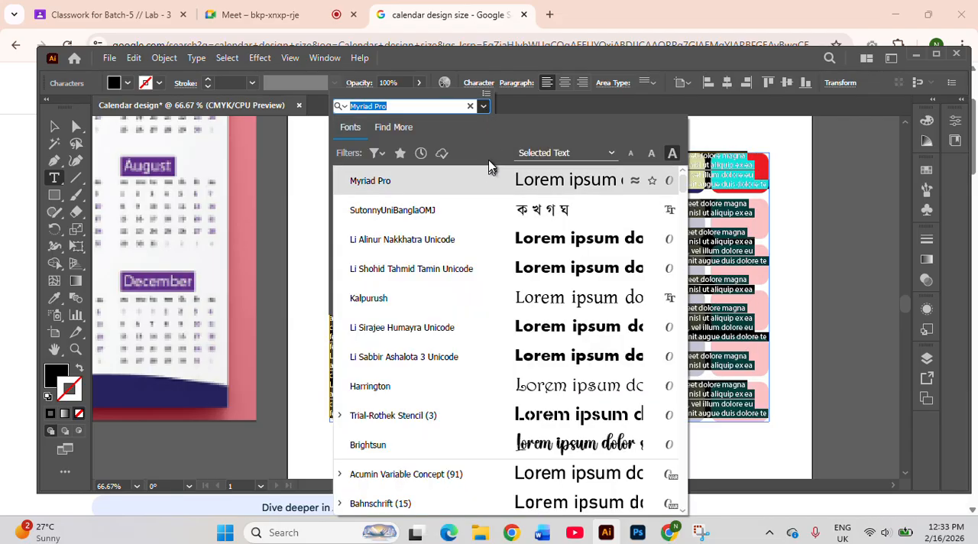
click(483, 111)
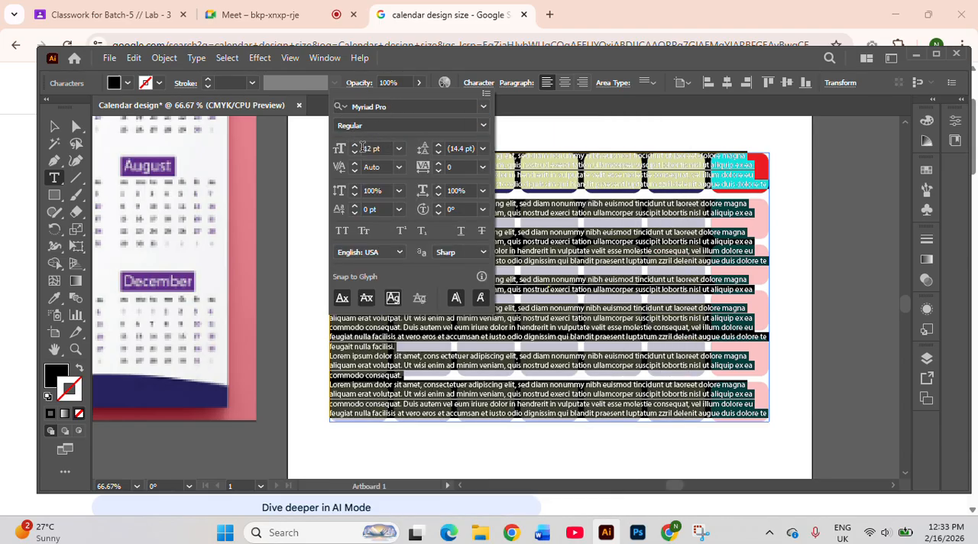
click(399, 150)
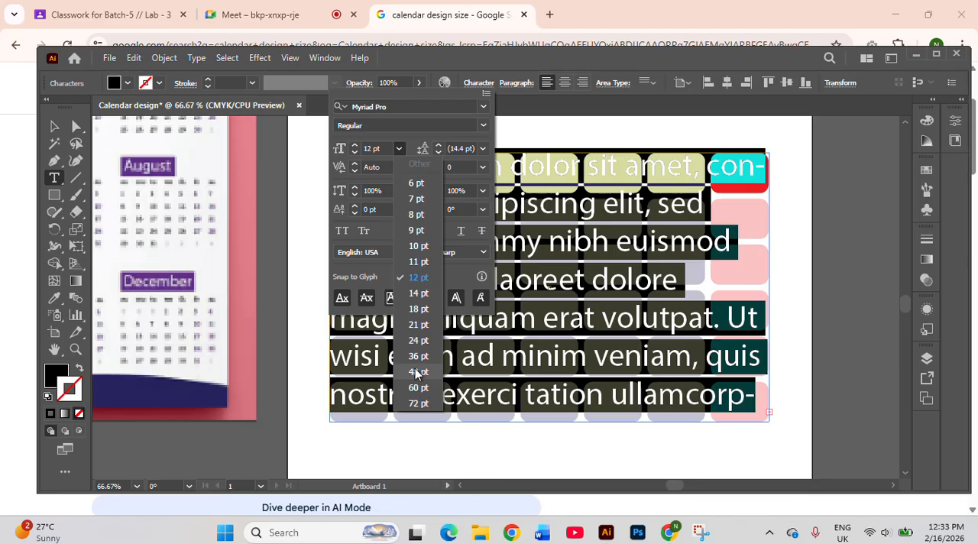
click(418, 373)
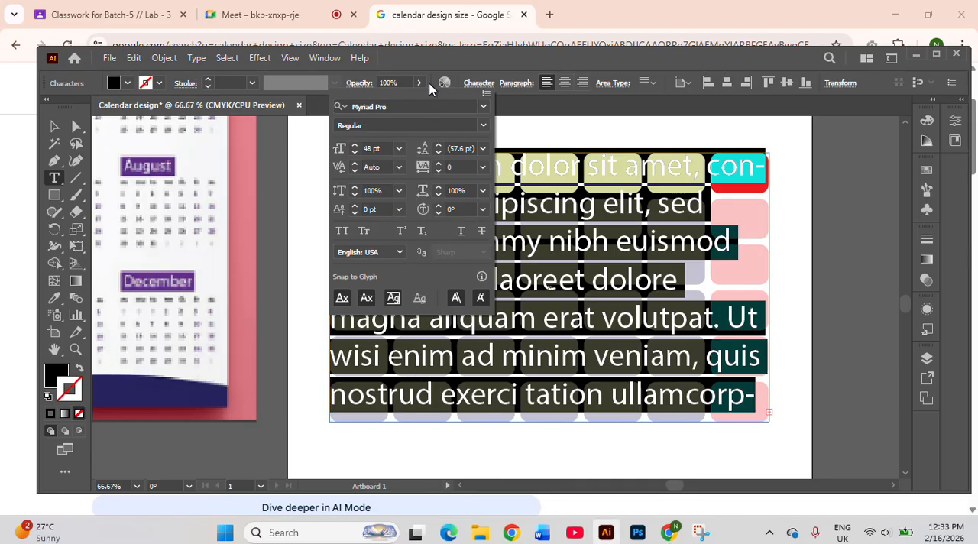
click(473, 69)
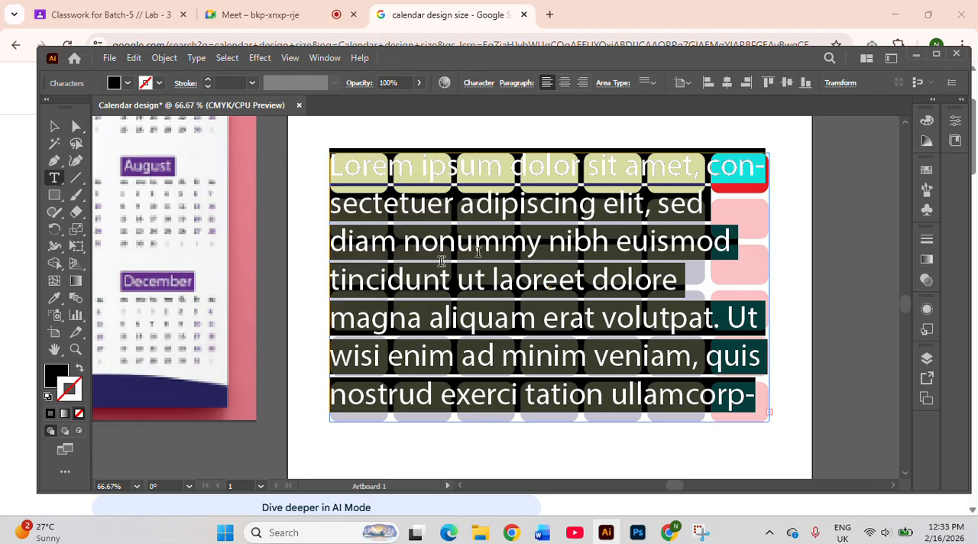
Divide the text frame into 6 rows and 7 columns with 0.125 in row and column gutters using Area Type Options
click(198, 58)
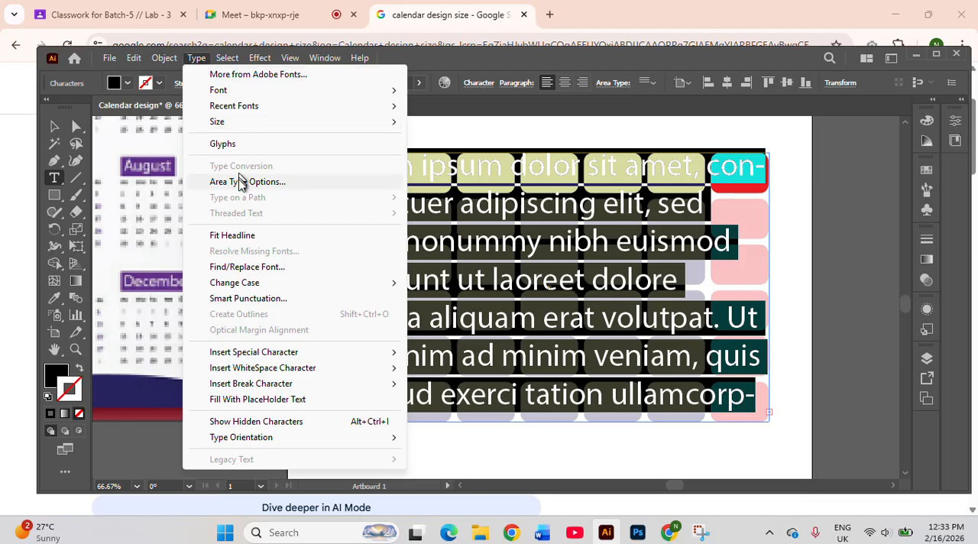
click(290, 184)
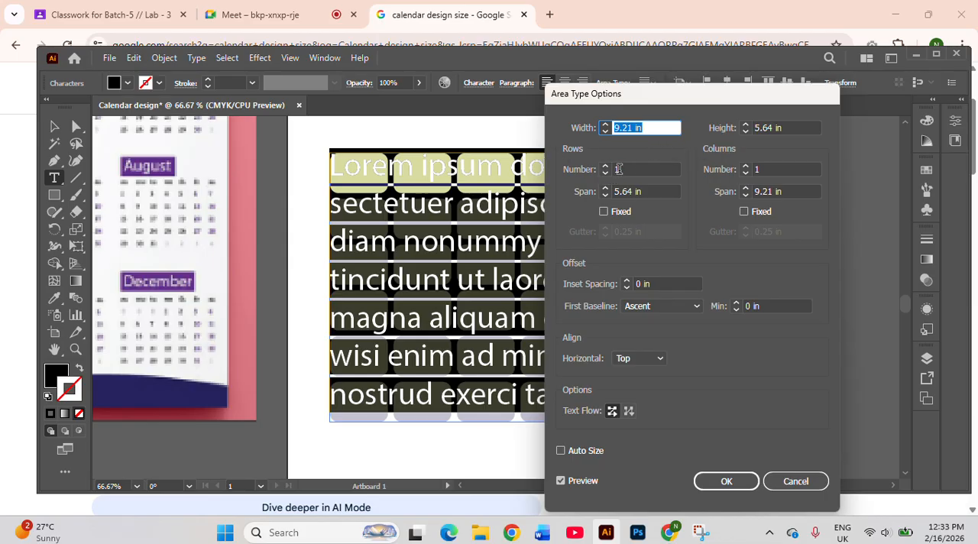
double_click(619, 169)
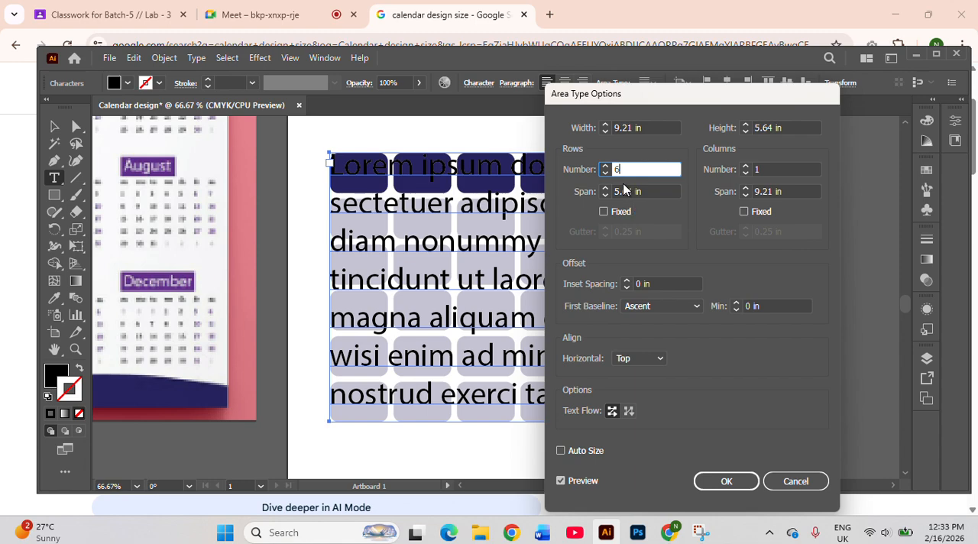
double_click(761, 168)
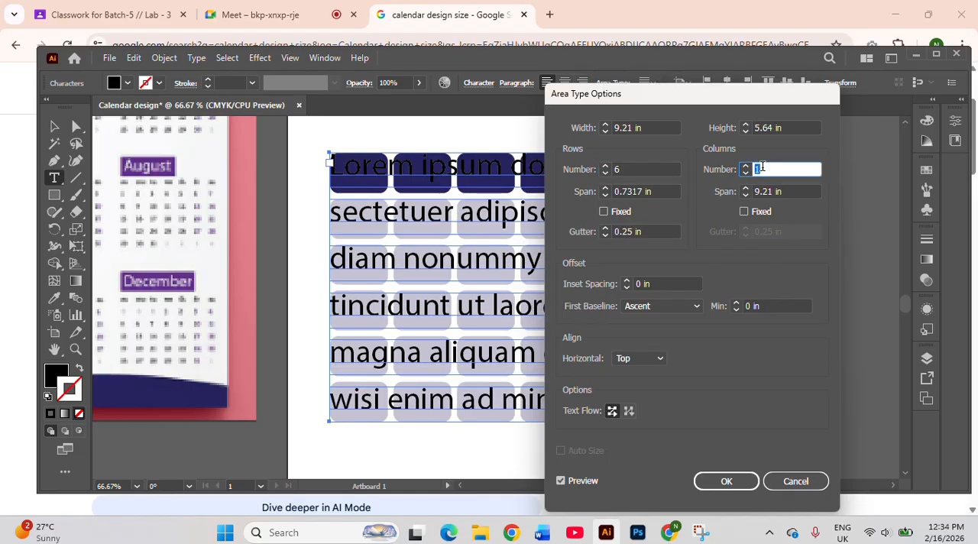
text(7)
click(604, 234)
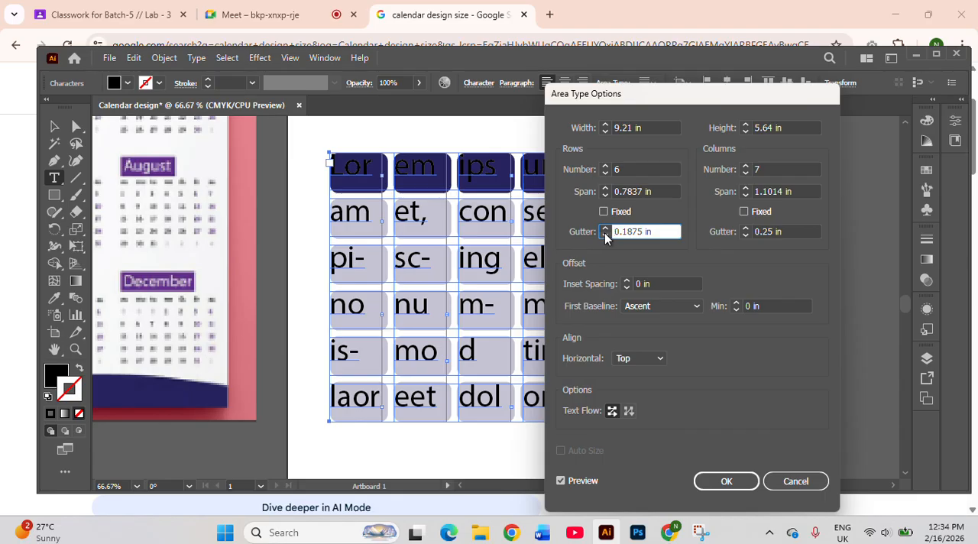
click(605, 235)
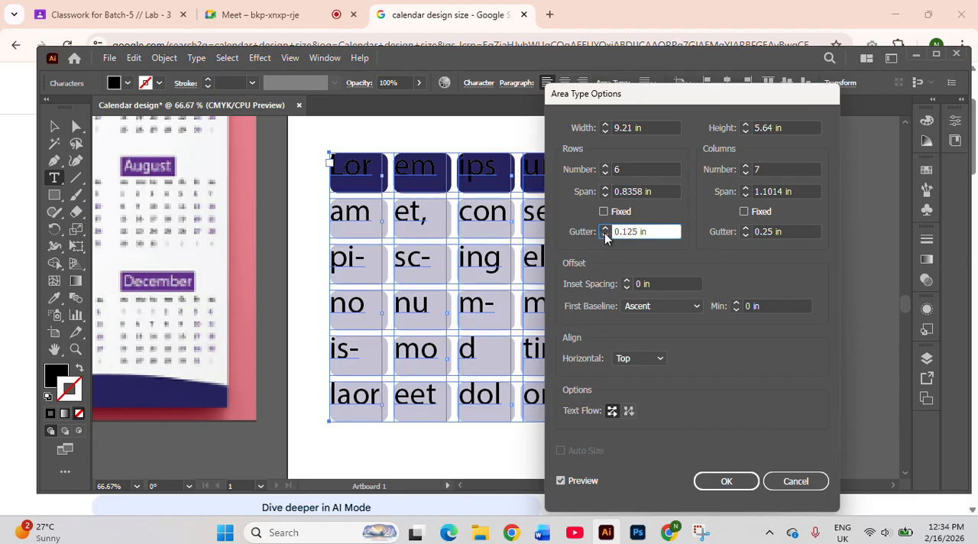
click(747, 235)
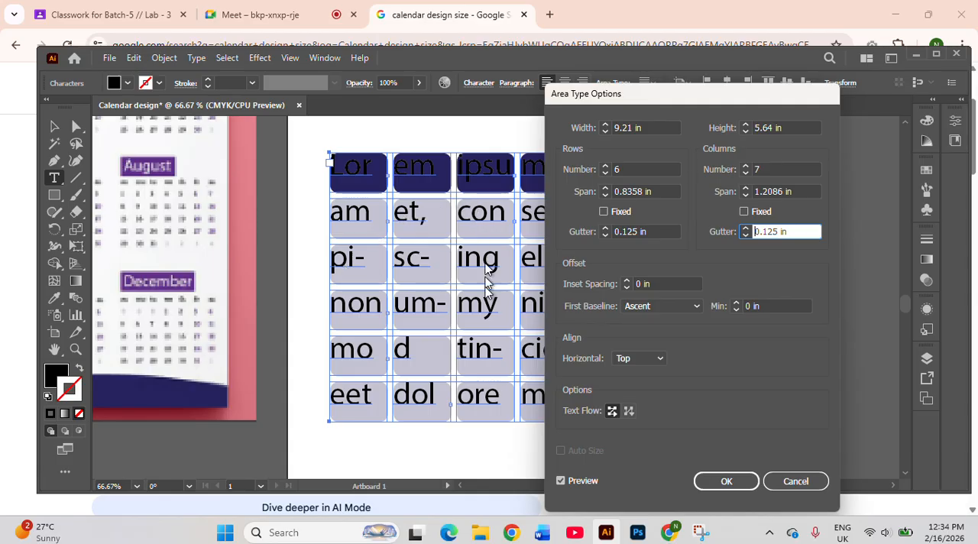
click(716, 479)
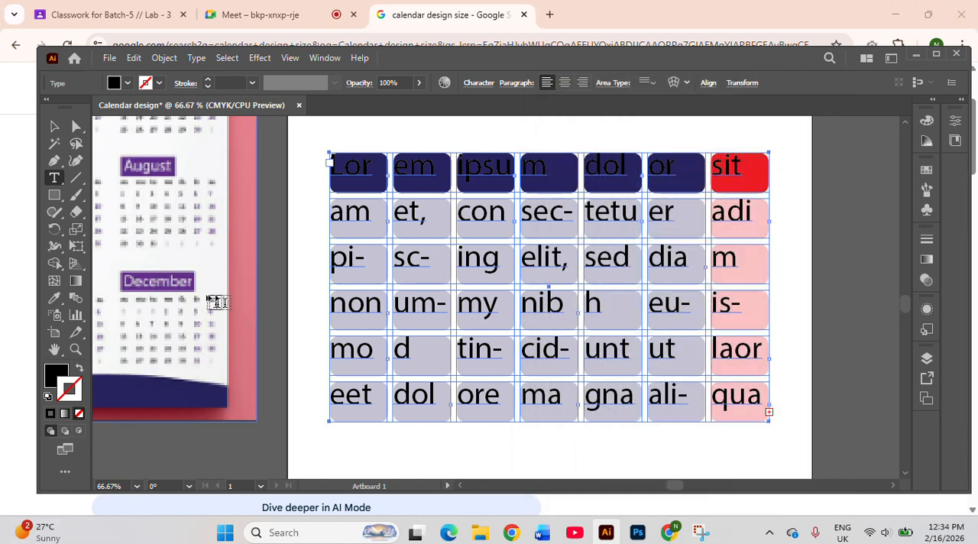
Delete all the placeholder text from the area text frame over the cell grid
triple_click(352, 164)
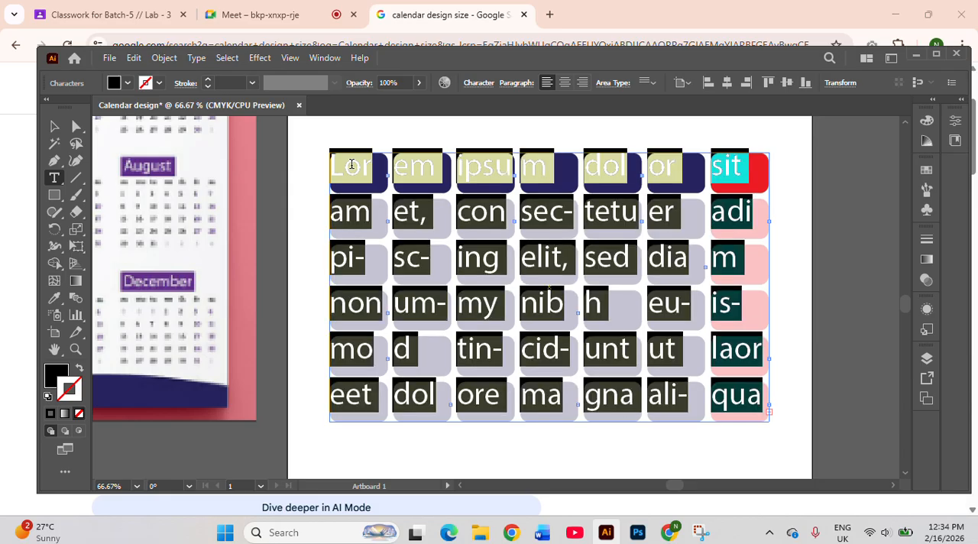
key(BackSpace)
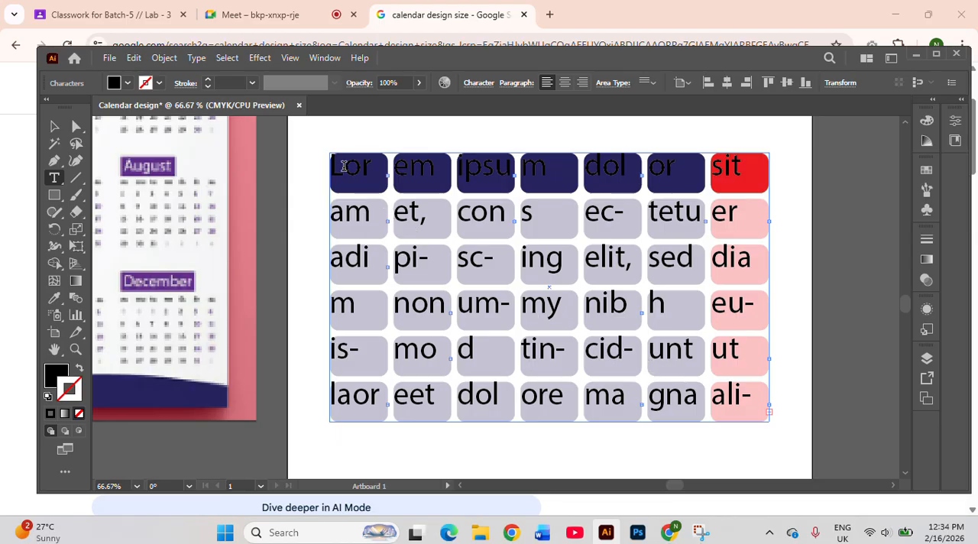
key(ctrl+a)
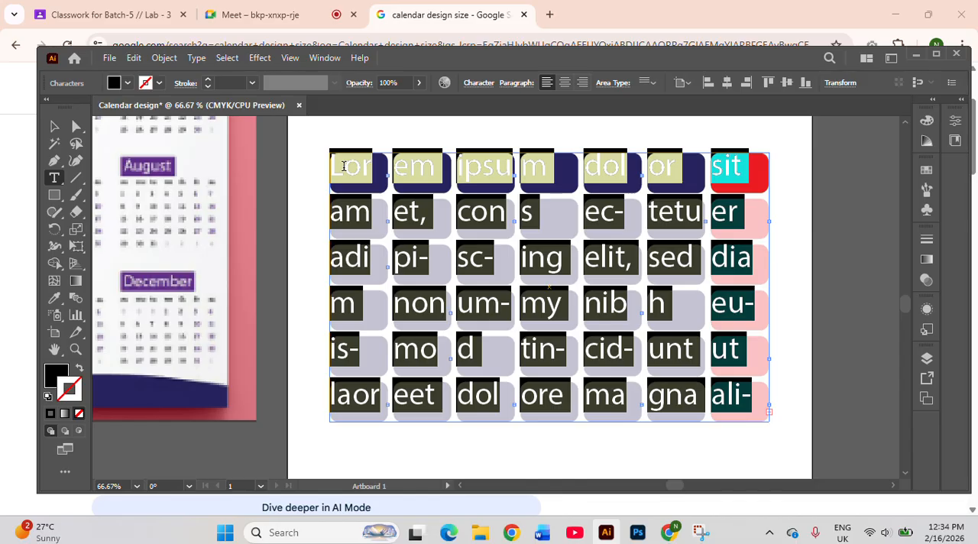
click(344, 166)
key(ctrl+a)
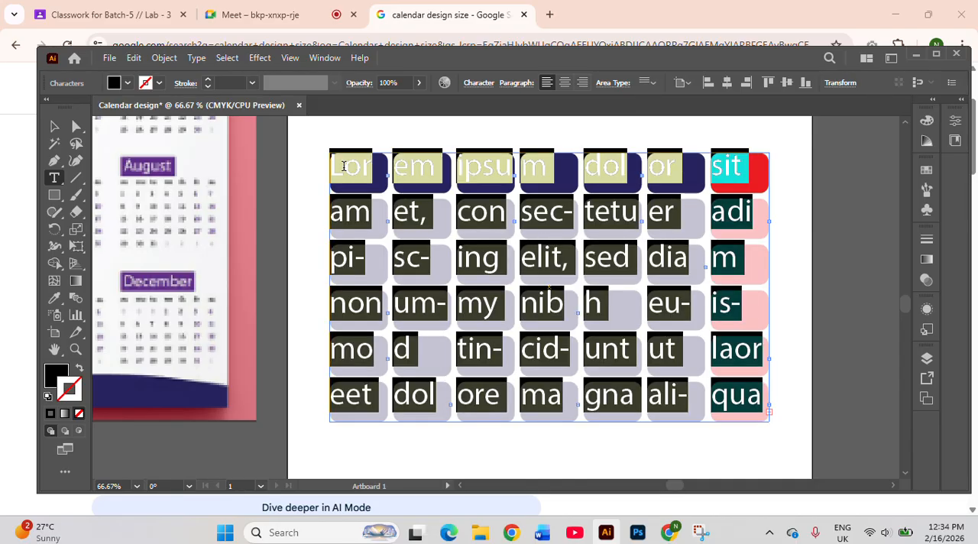
click(344, 166)
key(ctrl+a)
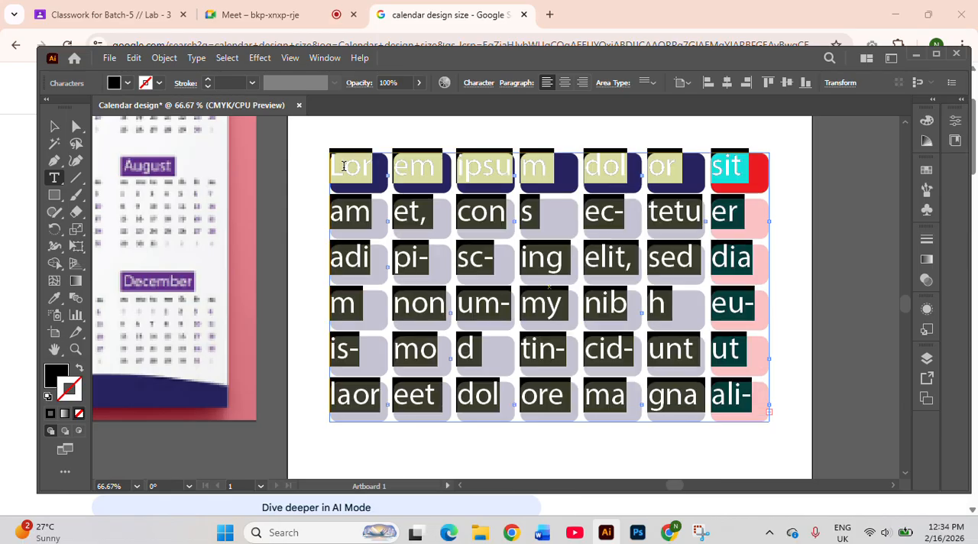
click(344, 166)
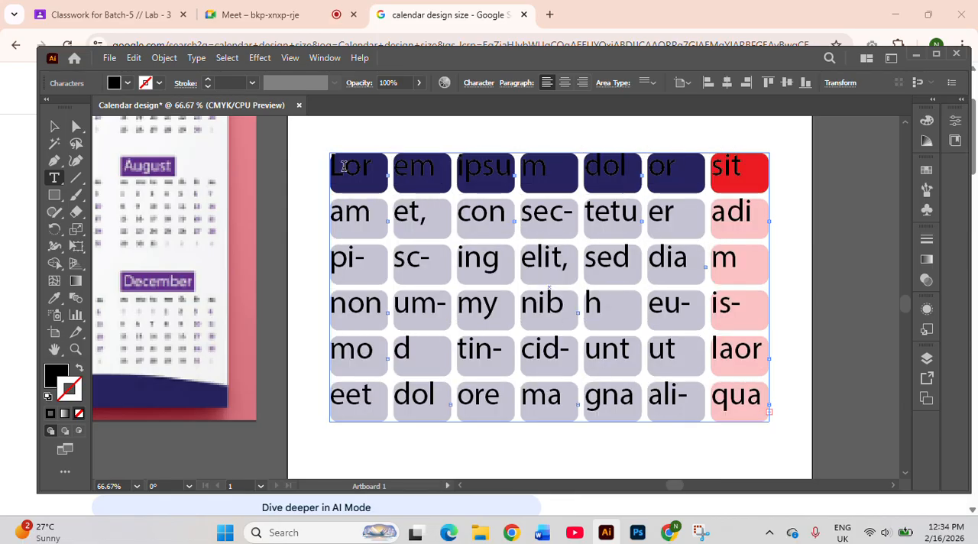
key(ctrl+a)
click(344, 166)
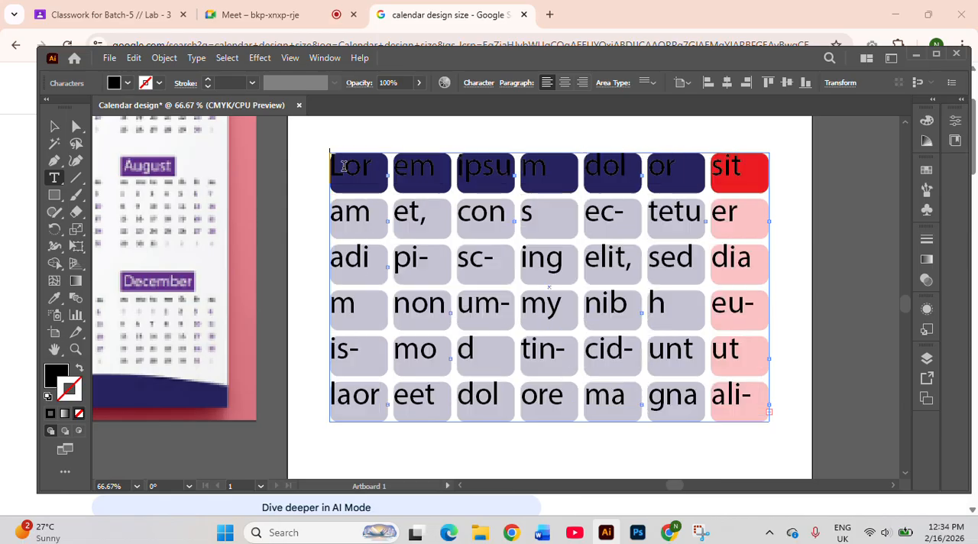
key(ctrl+a)
click(344, 166)
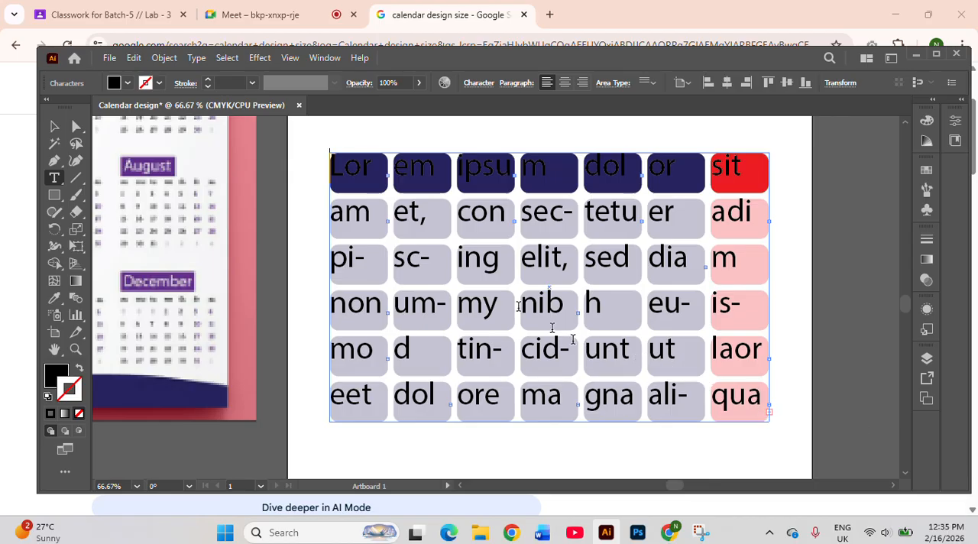
key(ctrl+a)
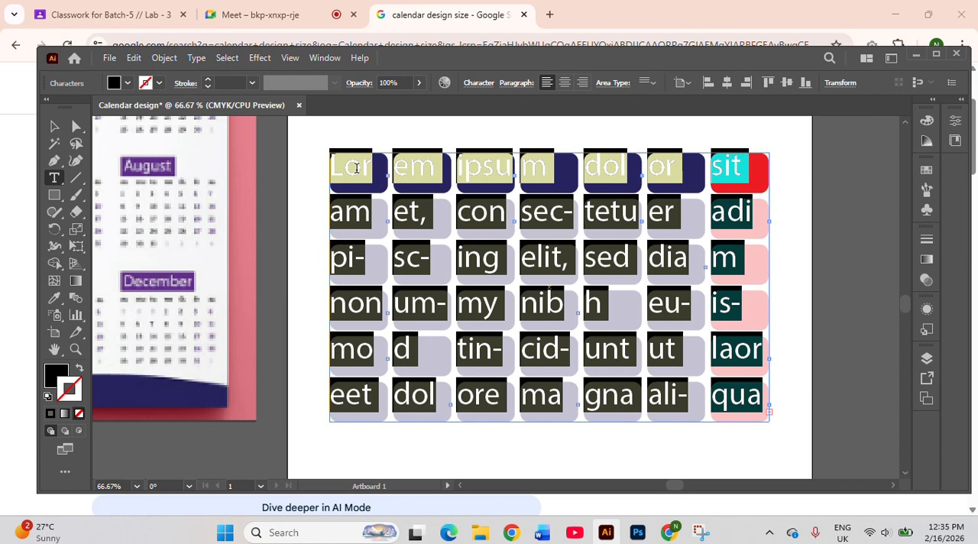
key(BackSpace)
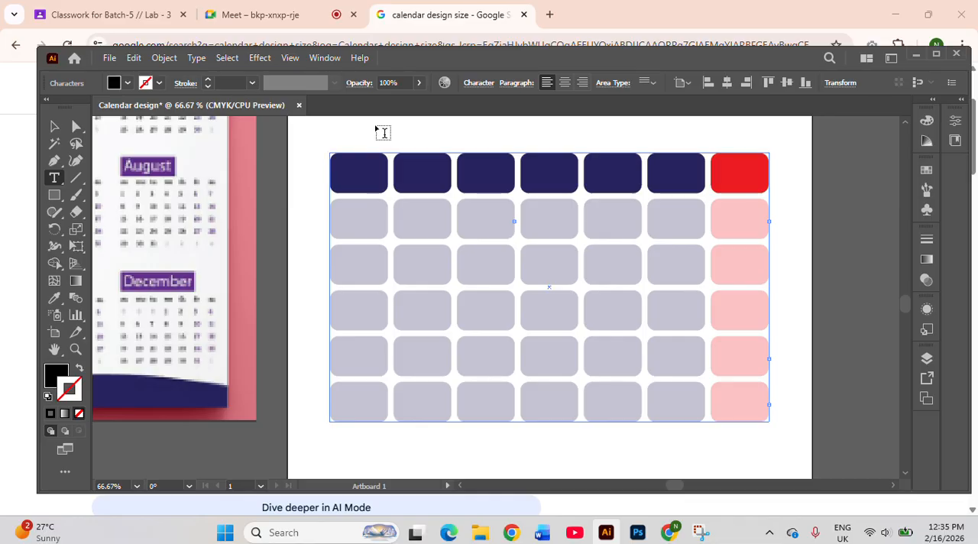
Enter the day names Sat, Sun and mon in the header row of the text frame
text(Sat)
text(Sun)
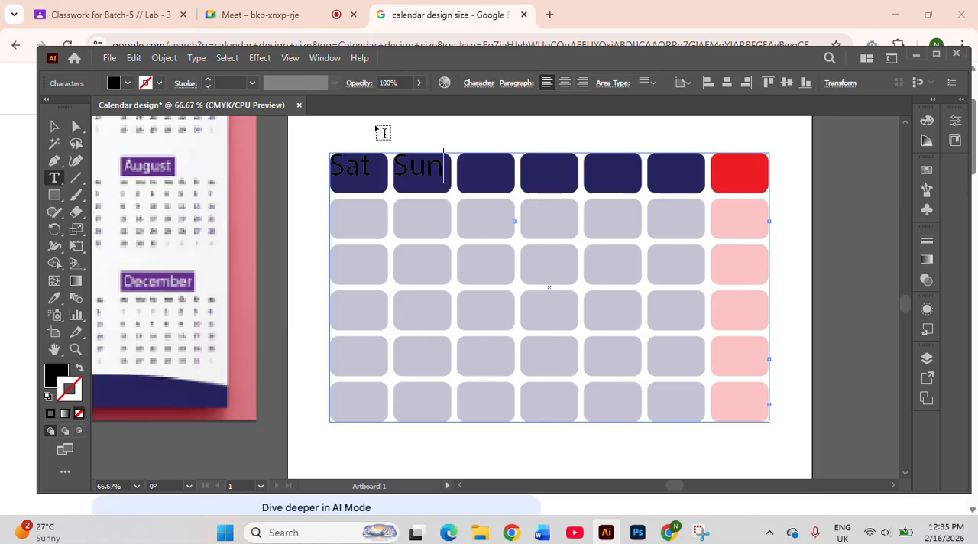
text(  Mo   n)
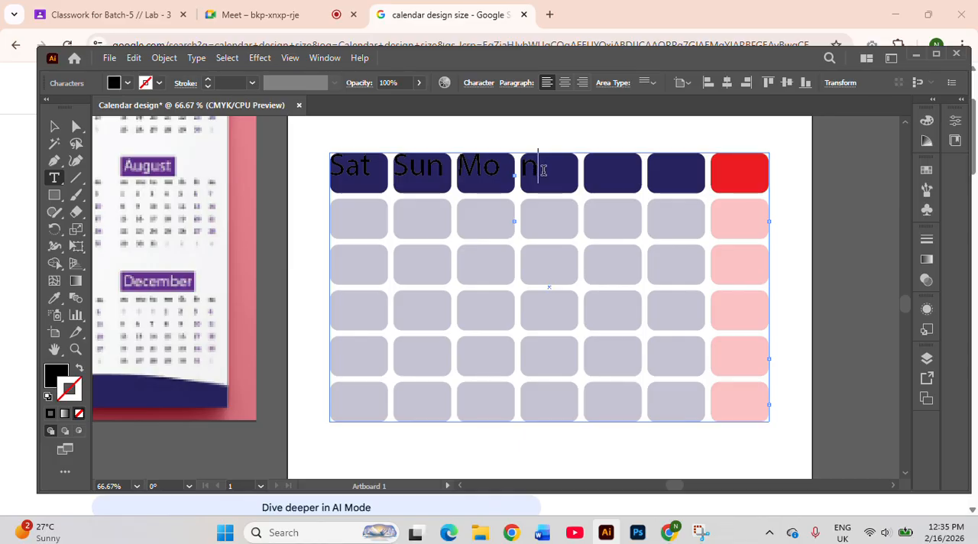
key(BackSpace)
key(BackSpace)
key(BackSpace)
key(BackSpace)
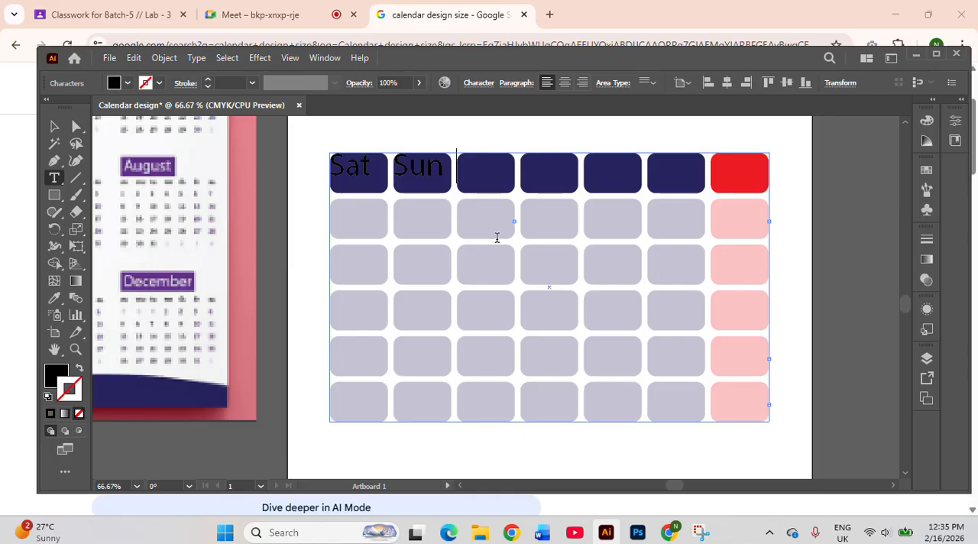
text(mo n)
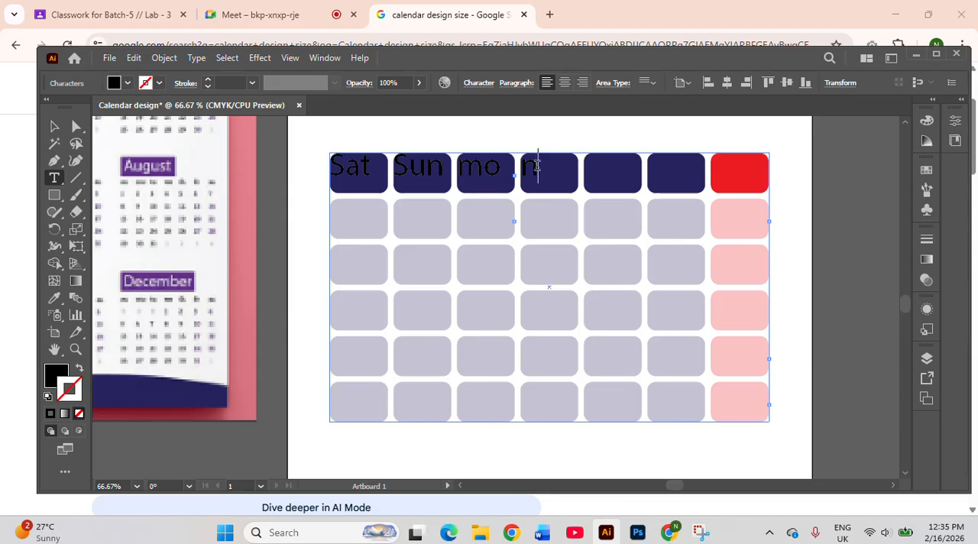
Reduce the font size of the entered day names to 39 pt
drag(539, 165, 327, 155)
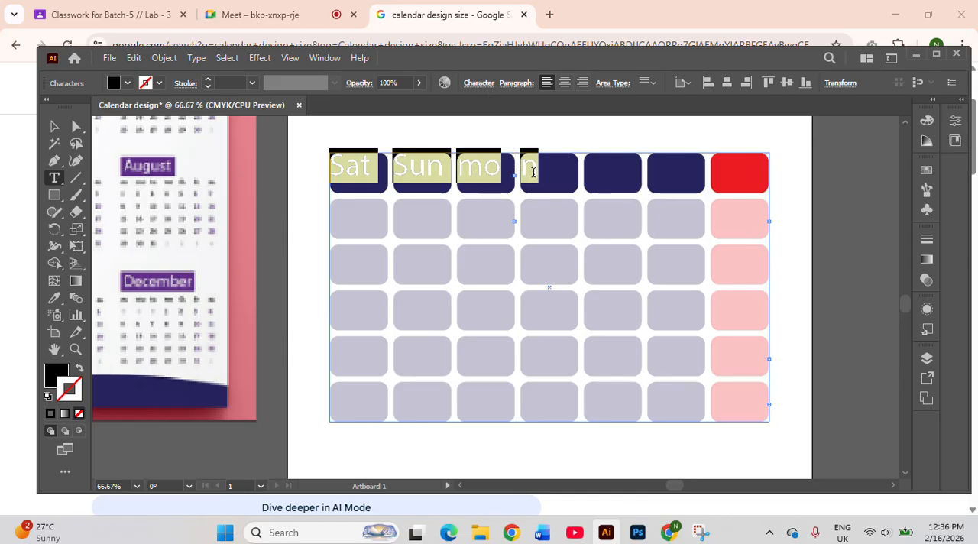
click(482, 84)
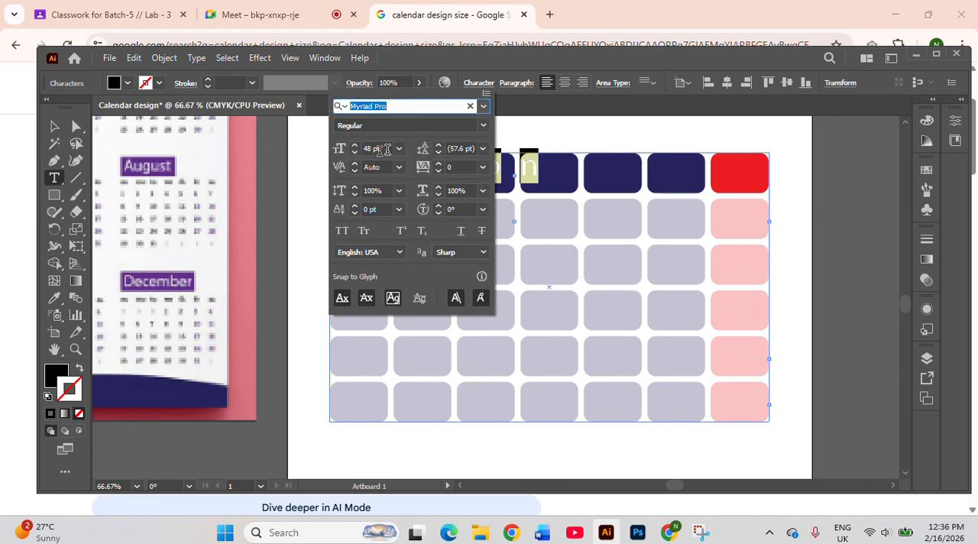
click(354, 153)
click(354, 153)
click(355, 153)
click(355, 153)
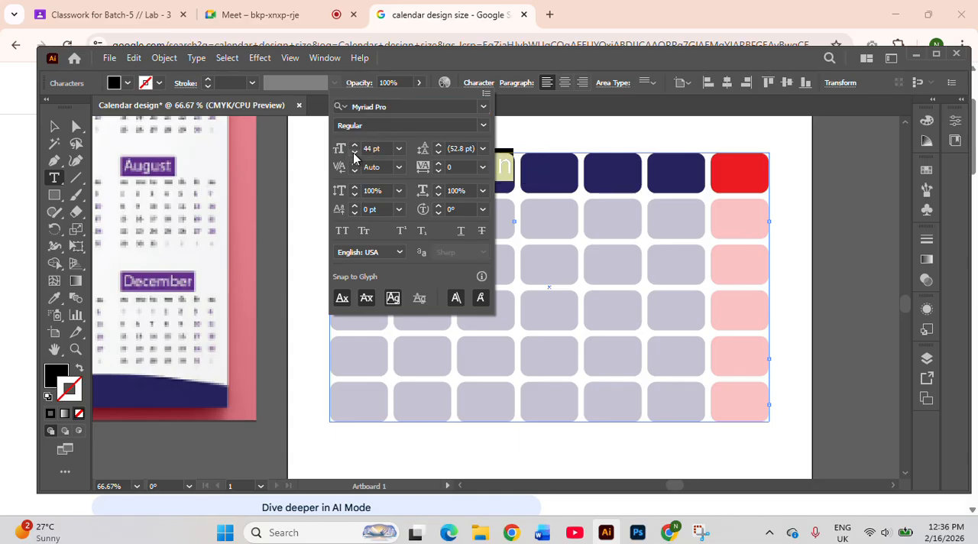
click(355, 153)
click(355, 153)
click(355, 152)
click(355, 153)
click(354, 153)
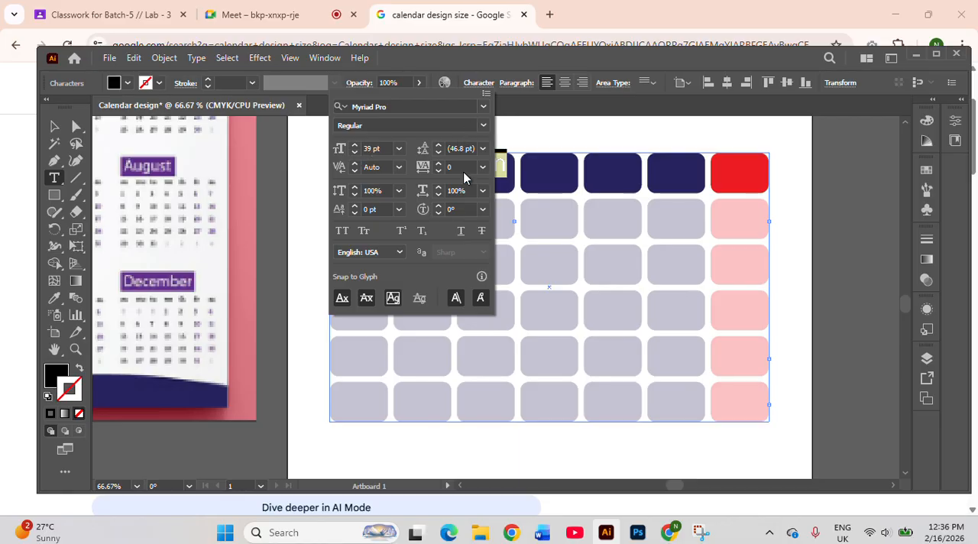
click(542, 139)
Retype the third day name with a capital as Mon and move on to the fourth header cell
click(503, 161)
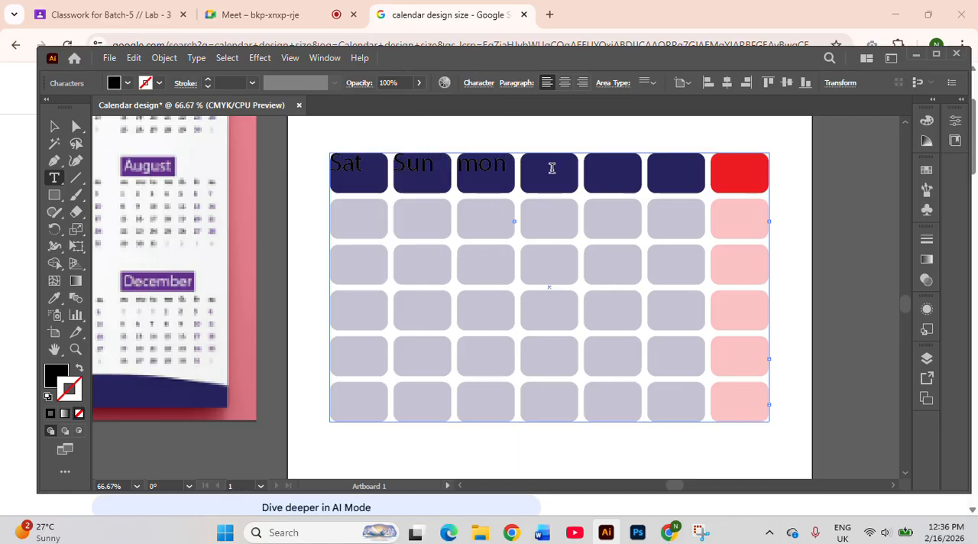
key(BackSpace)
key(BackSpace)
key(BackSpace)
text(Mon  )
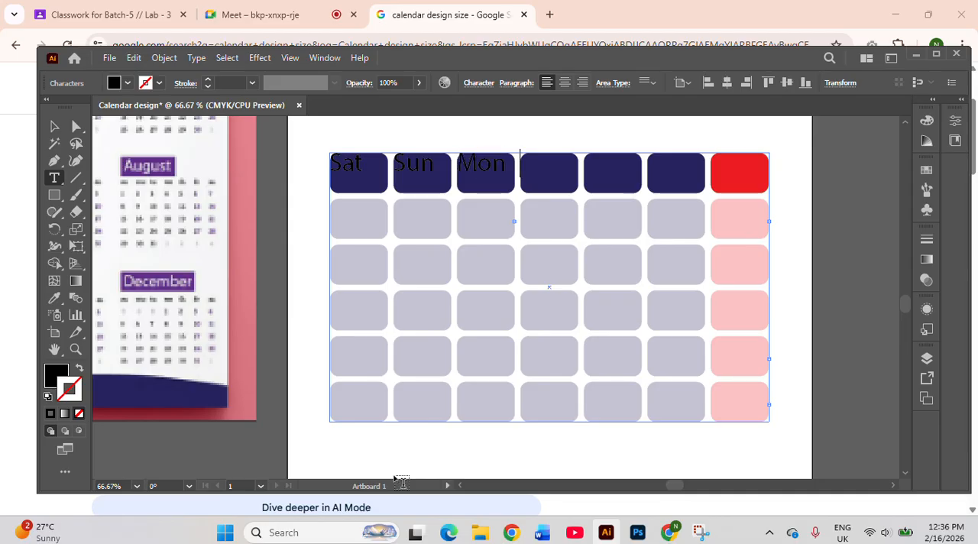
text(tue)
Enter the day names Tue, Wed, Thu and Fri in the remaining header cells
key(BackSpace)
key(BackSpace)
key(BackSpace)
text(Tue   Wed)
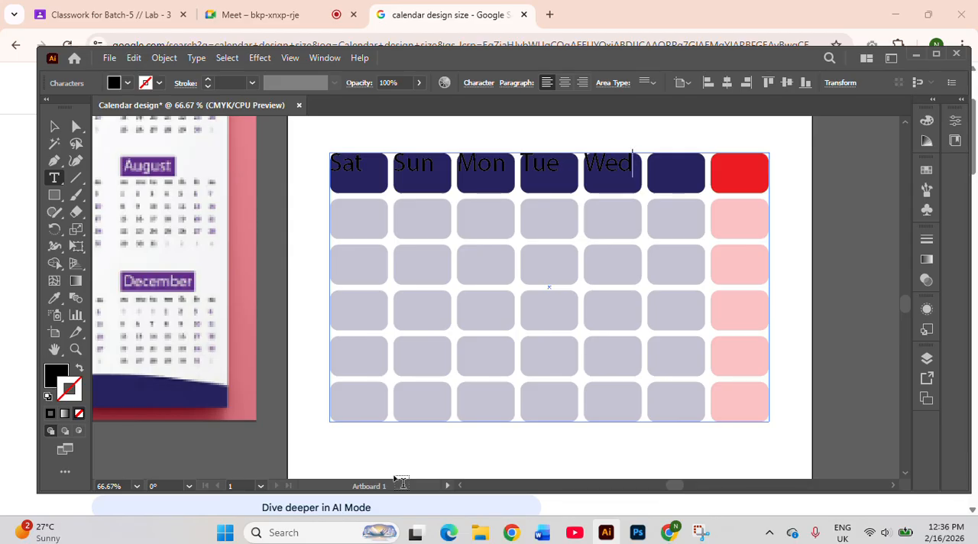
text(  Thu   )
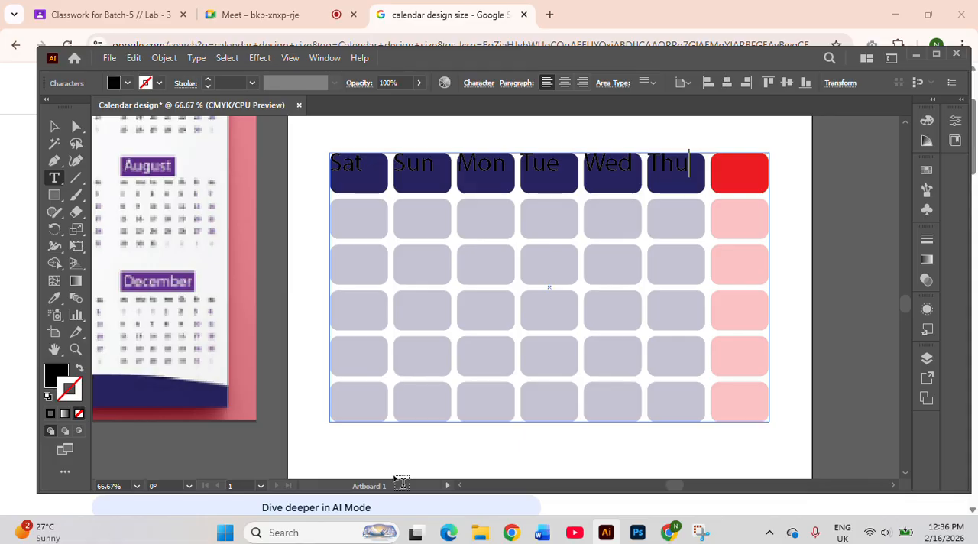
text(Fri)
Fill the first date row with the numbers 1 to 7, one per cell
key(Return)
text(1)
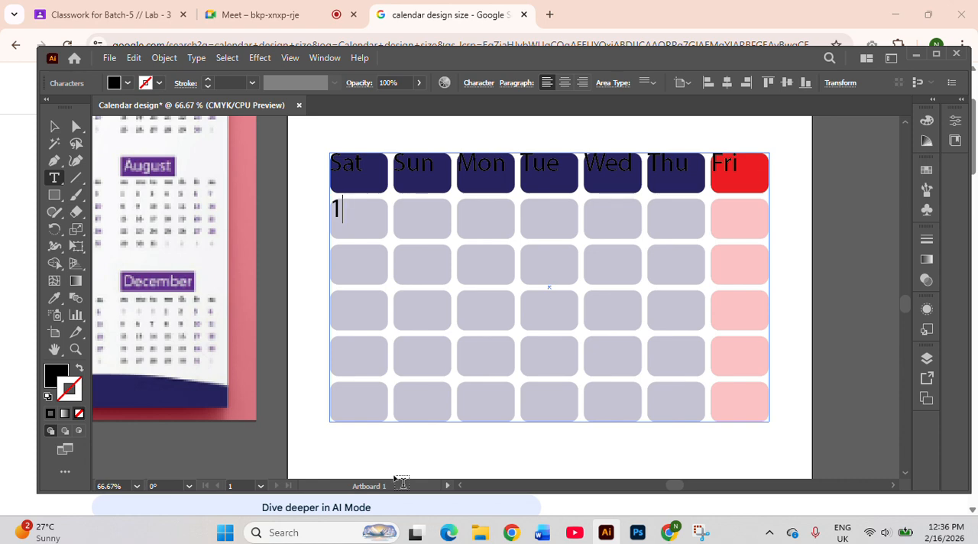
key(Tab)
text(2 3)
key(Tab)
text(4)
key(Tab)
text(5)
Fill the second date row with the numbers 8 to 14, one per cell
key(Tab)
text(6	7)
key(Tab)
text(8)
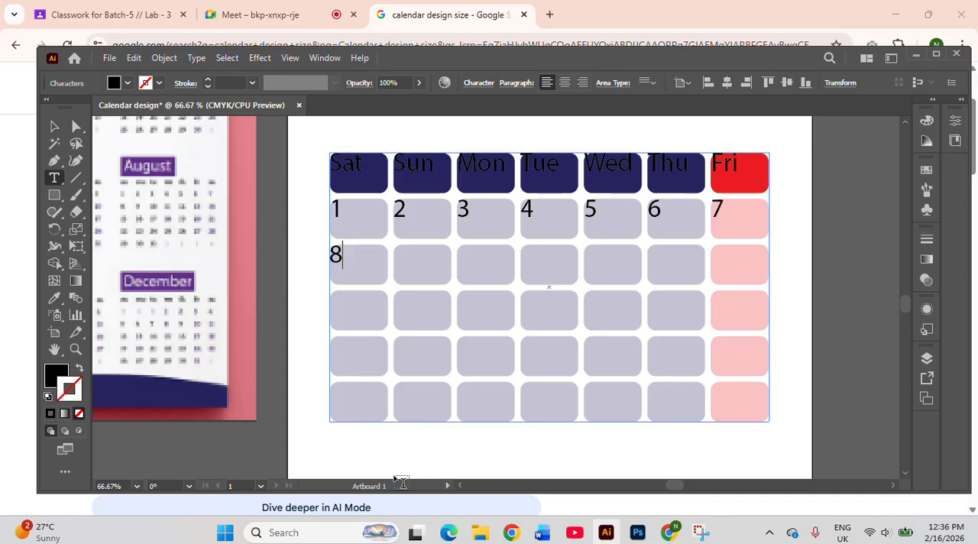
key(Tab)
text(9)
key(Tab)
text(10)
key(Tab)
text(11)
key(Tab)
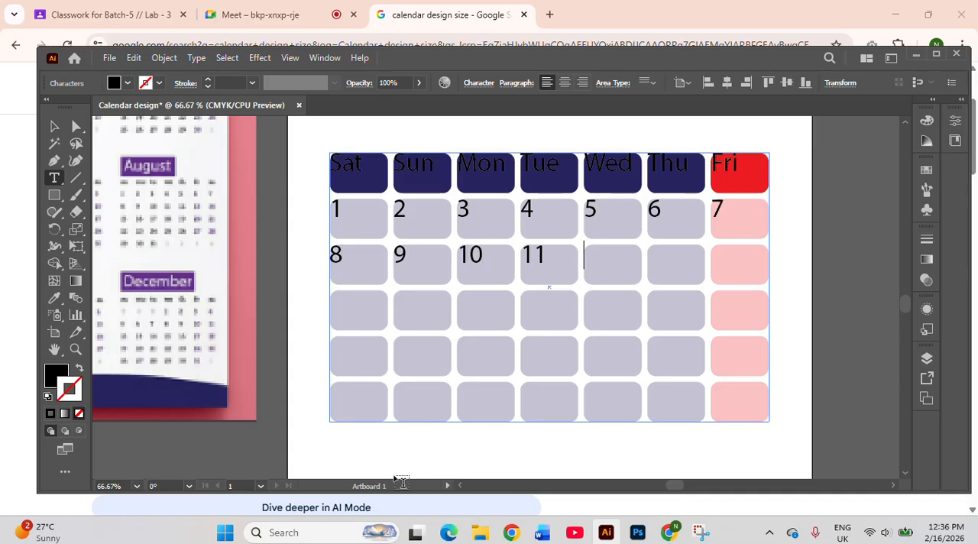
text(12)
key(Tab)
text(3)
Fill the third date row with the numbers 15 to 21, one per cell
key(Tab)
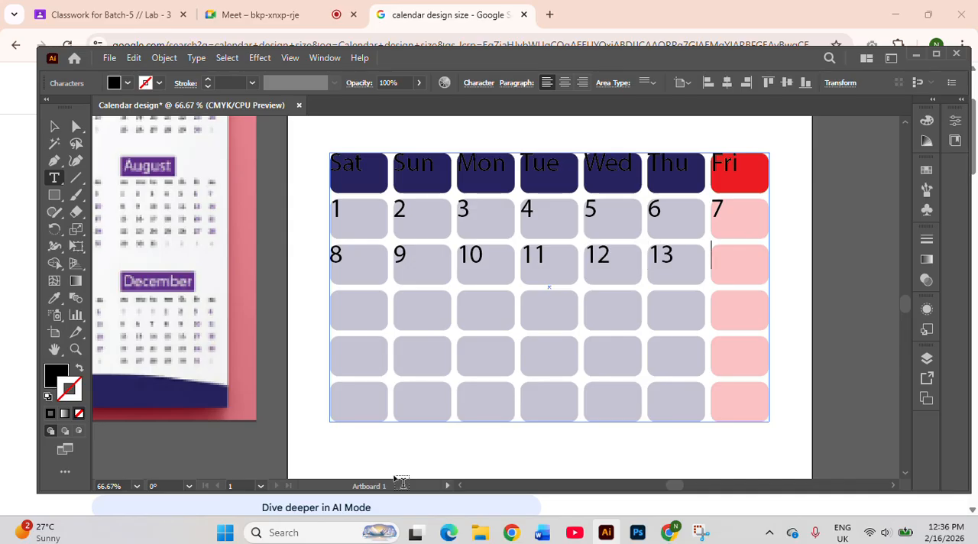
text(14)
key(Return)
text(15)
key(Tab)
text(16)
key(Tab)
text(1)
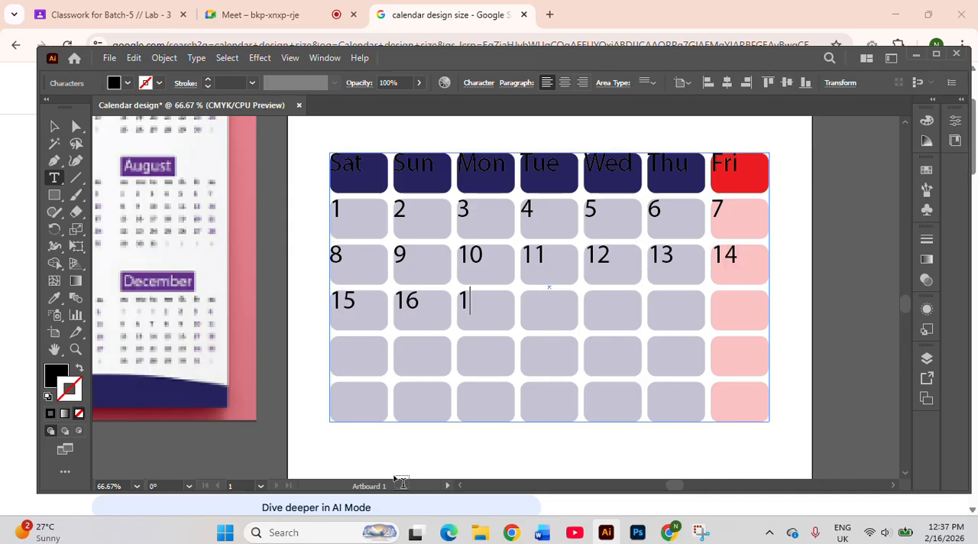
text(7)
key(Tab)
text(18)
key(Tab)
text(19 )
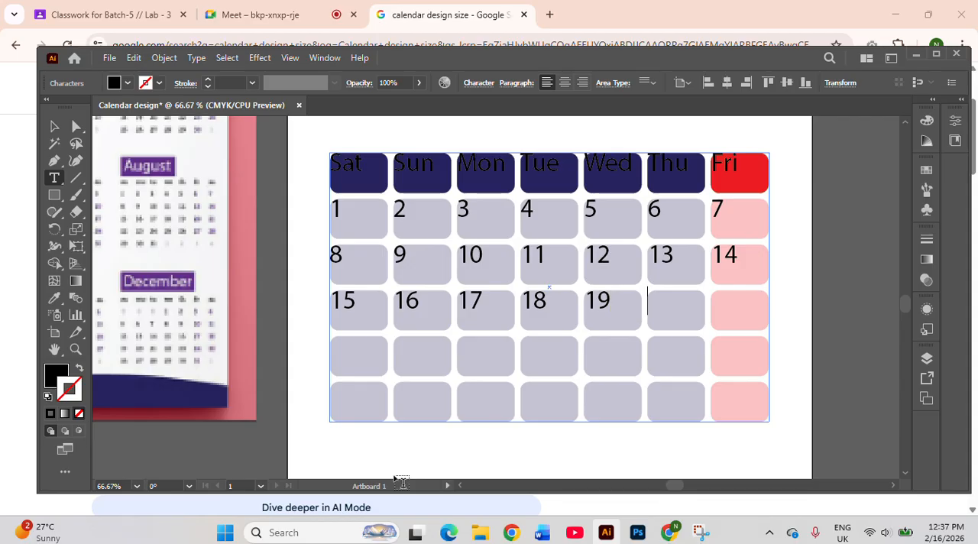
text(20)
Fill the fourth date row with the numbers 22 to 28, one per cell
key(Tab)
text(21 )
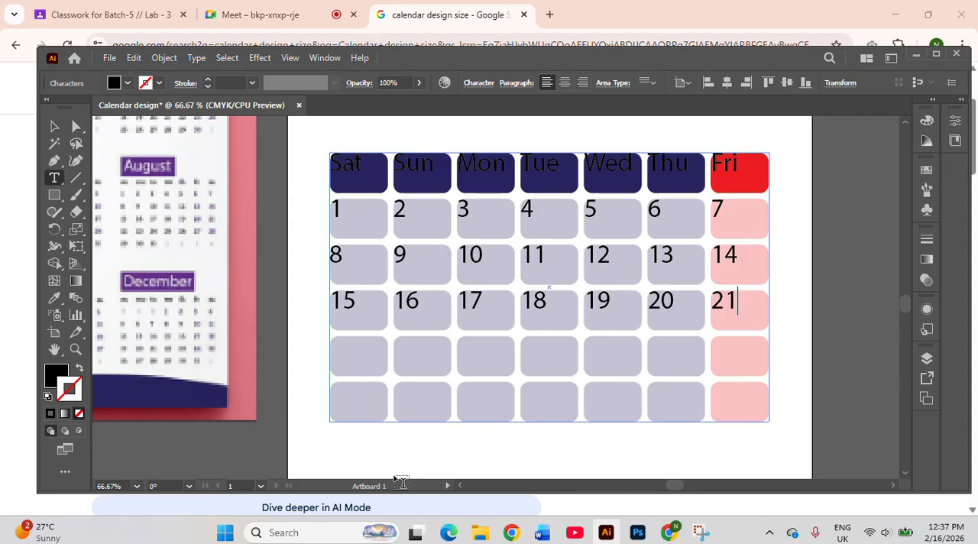
text(22)
key(Tab)
text(23)
key(Tab)
text(24)
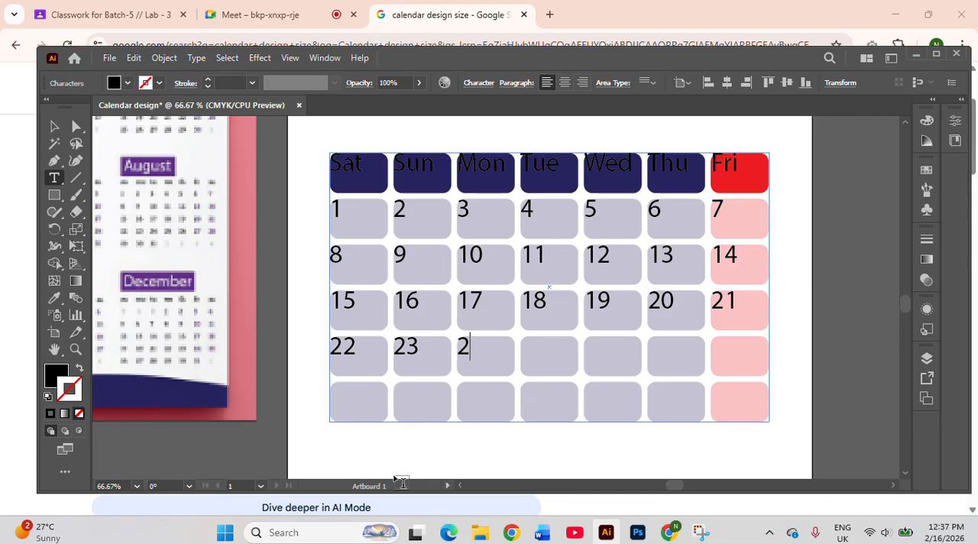
key(Tab)
text(25)
key(Tab)
text(26)
key(Tab)
text(2)
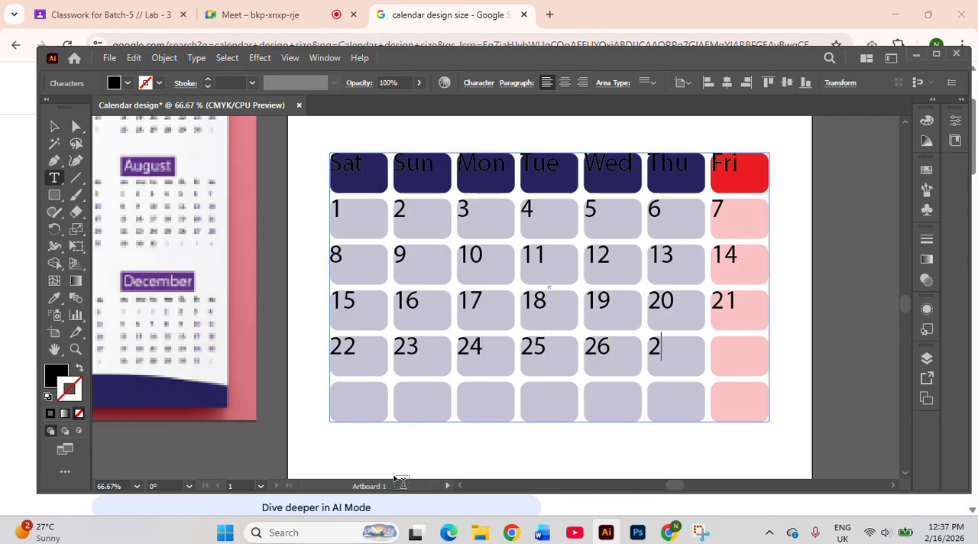
text(7)
key(Tab)
text(28)
Enter the dates 29, 30 and 31 in the first three cells of the last row
key(Return)
text(29)
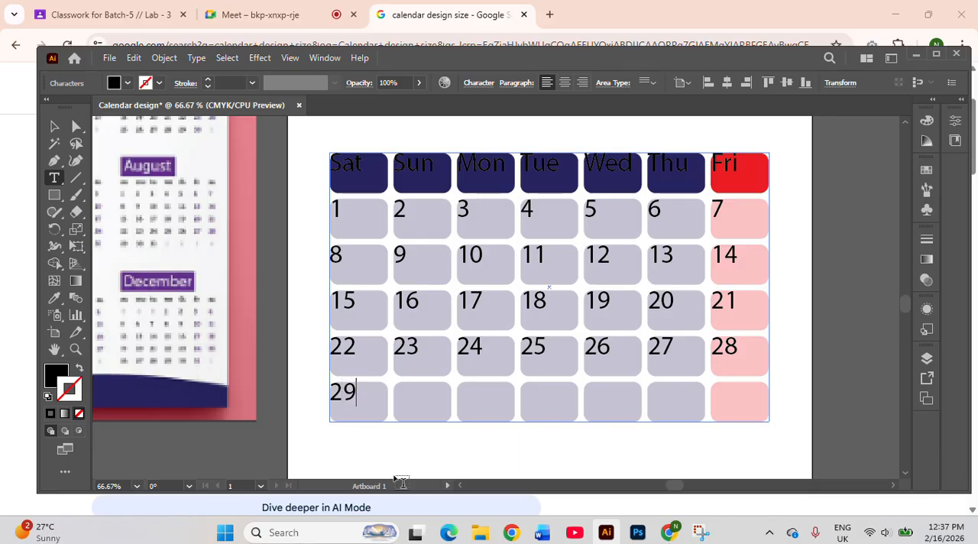
key(Tab)
text(30	31)
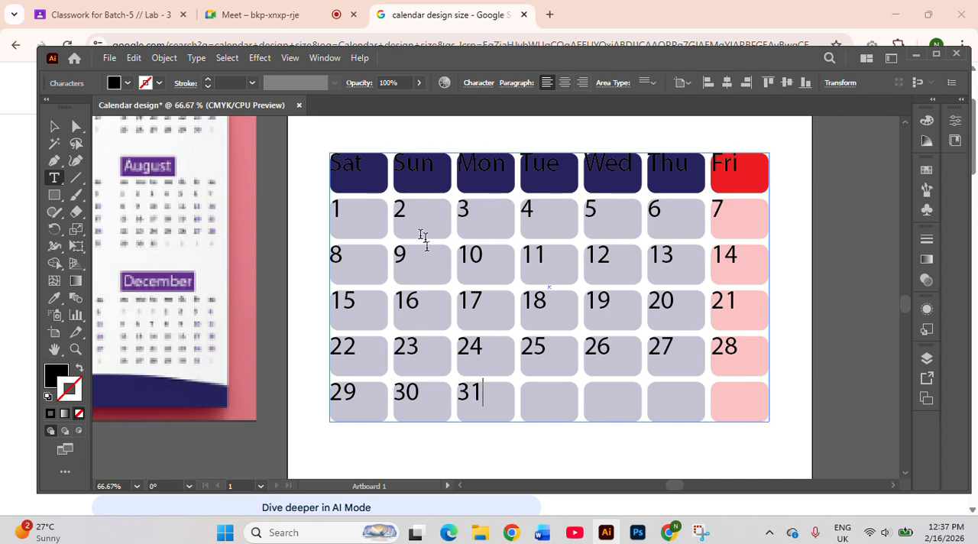
Center-align all the day names and dates within their cells
drag(334, 146, 523, 387)
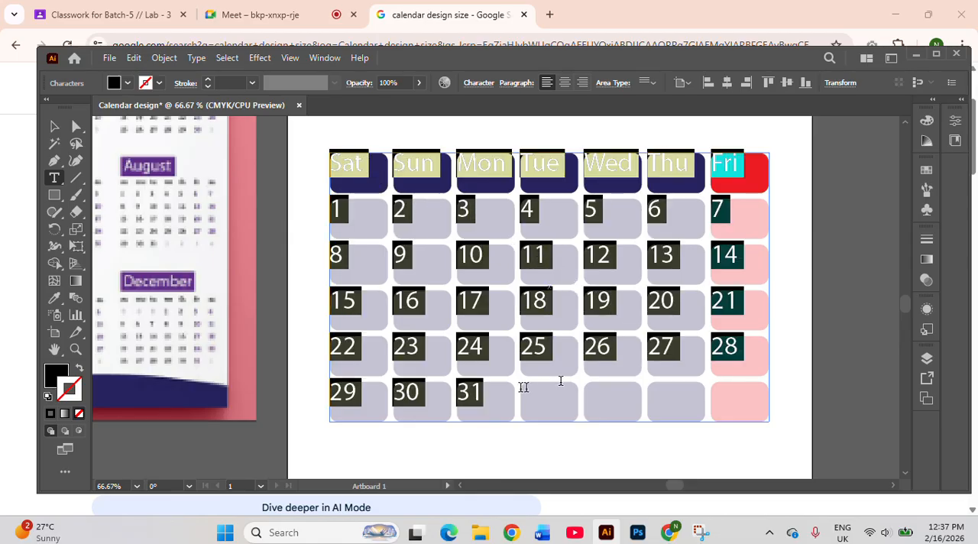
click(564, 89)
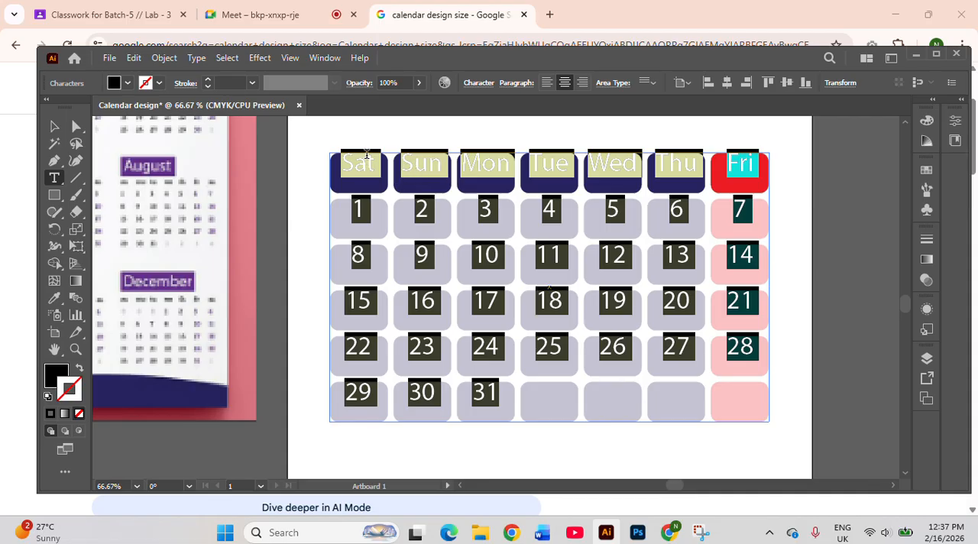
Set the baseline shift of all the day names and dates to -15 pt
click(481, 84)
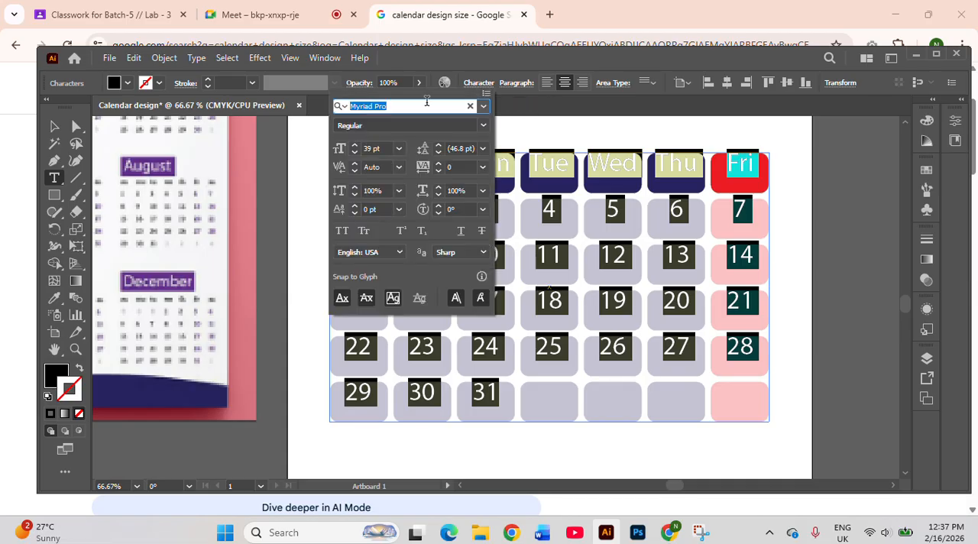
click(354, 216)
click(354, 217)
click(354, 216)
click(354, 217)
click(354, 216)
click(354, 217)
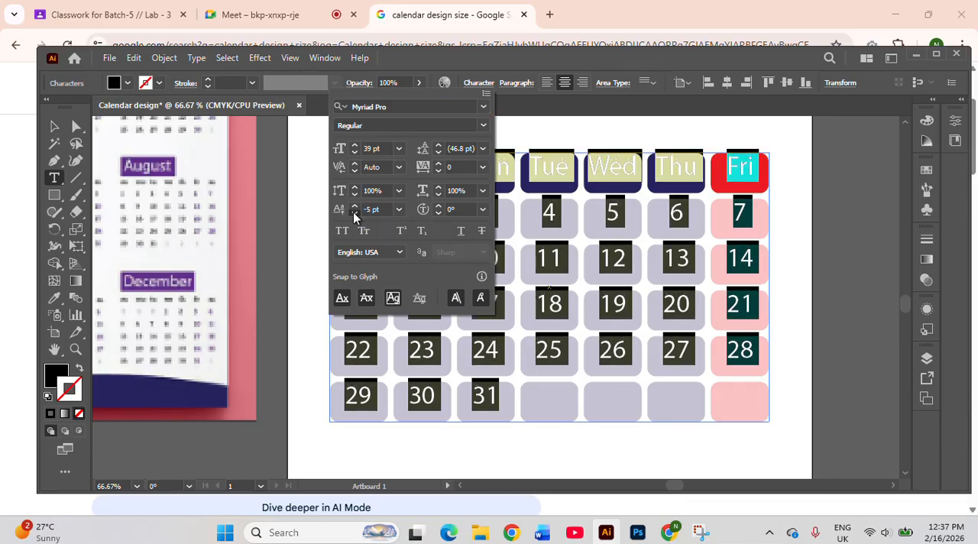
click(354, 216)
click(354, 216)
click(354, 216)
click(354, 216)
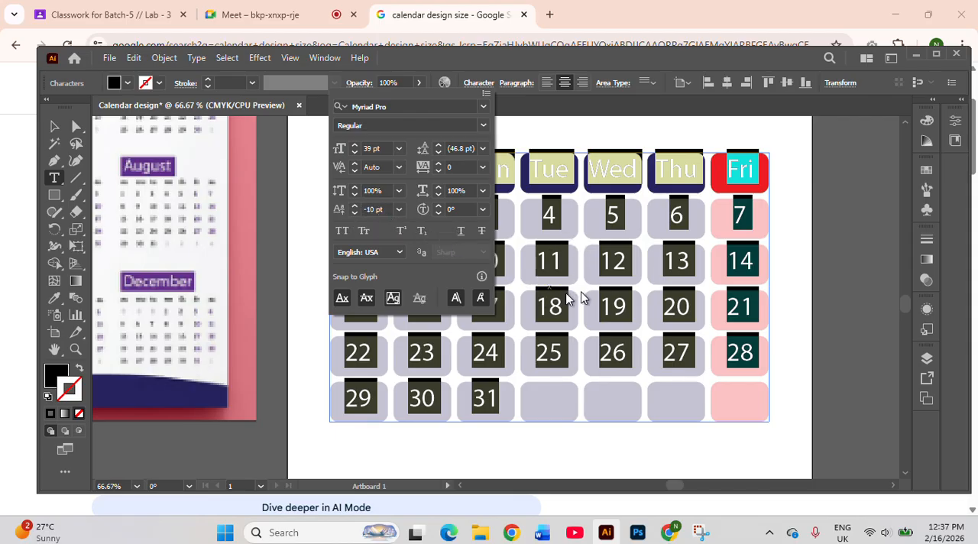
click(353, 216)
click(353, 215)
click(354, 216)
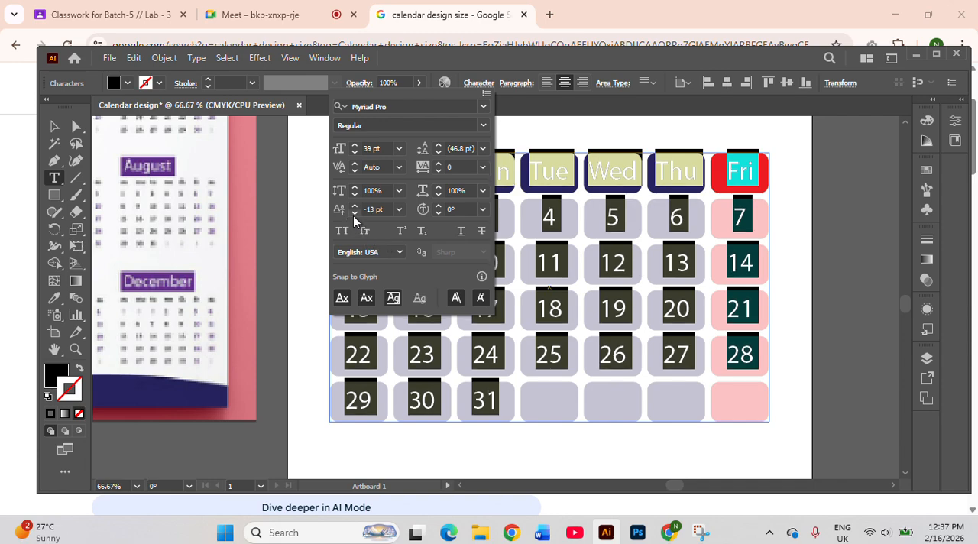
click(354, 216)
click(353, 215)
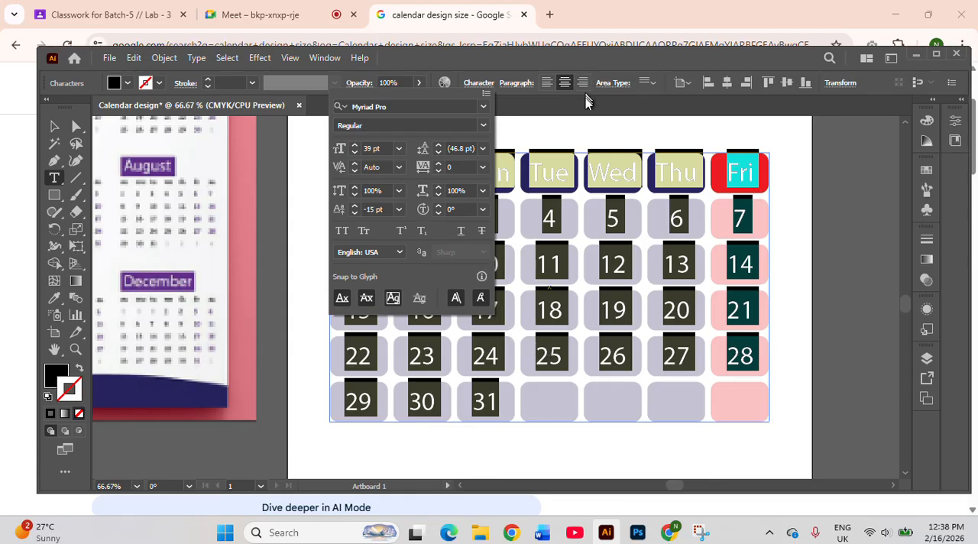
click(587, 117)
click(596, 129)
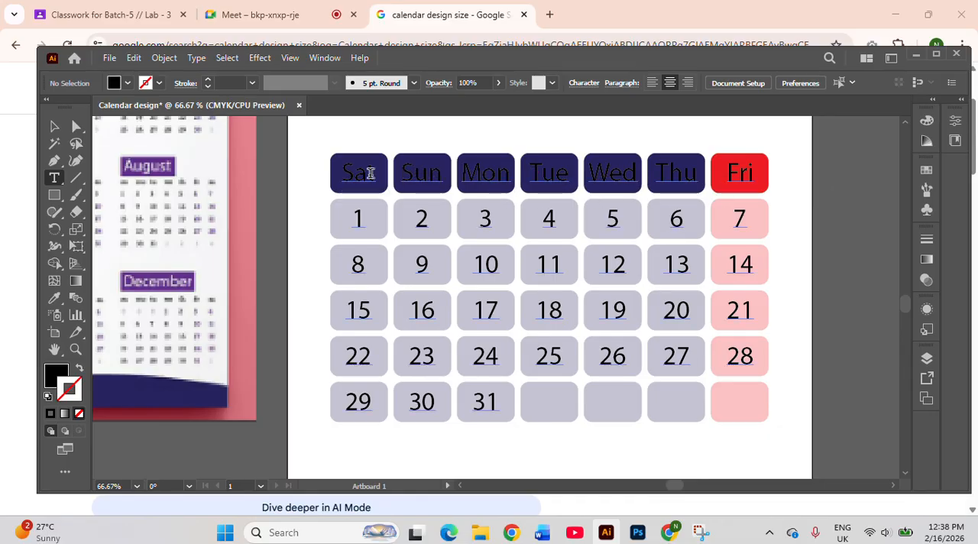
Fill the day names Sat to Fri in the header row with white
drag(348, 173, 463, 176)
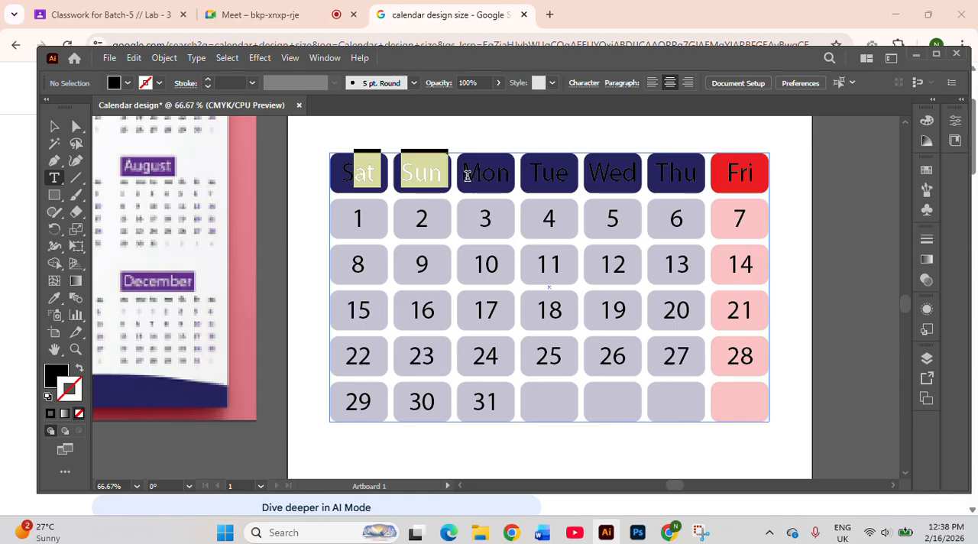
click(340, 170)
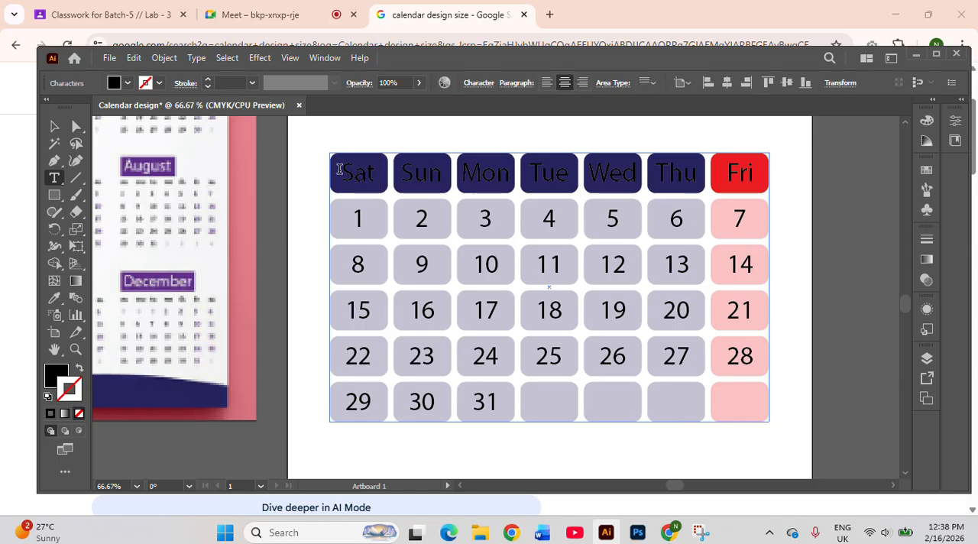
drag(339, 169, 728, 171)
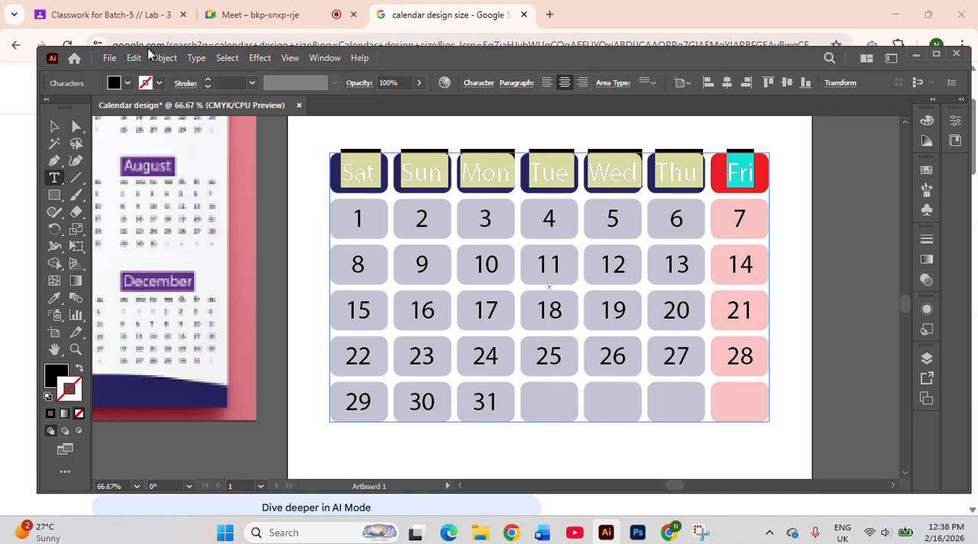
click(126, 84)
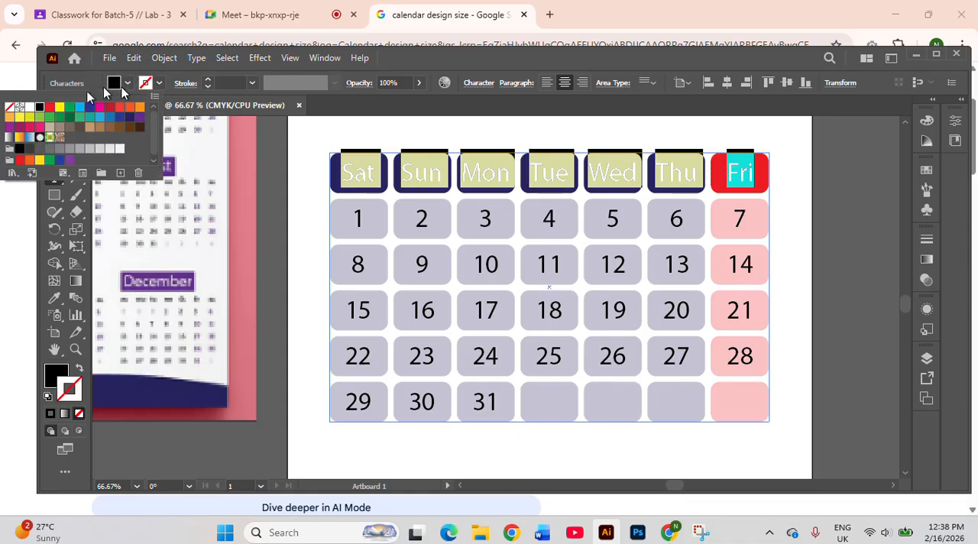
click(29, 107)
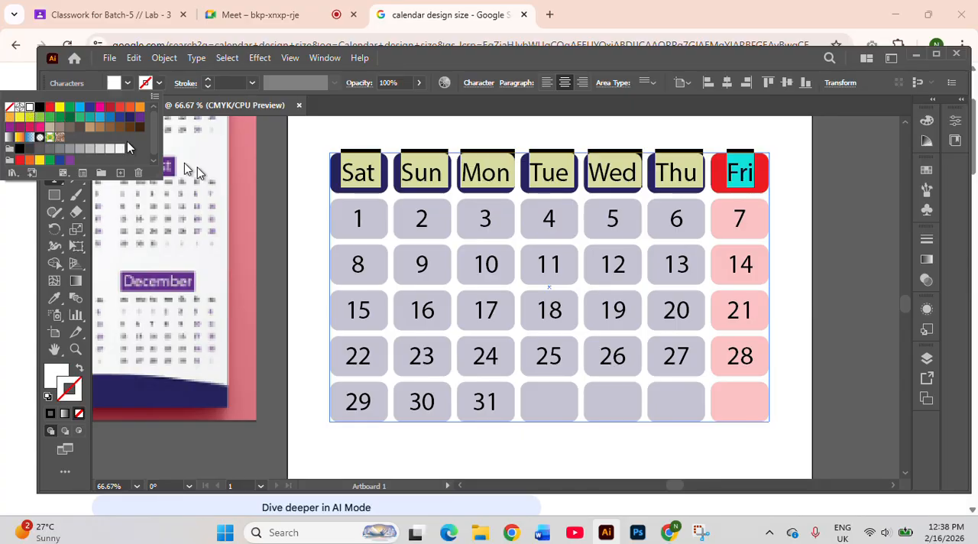
Give the day names in the header row a white 0.25 pt stroke
click(207, 81)
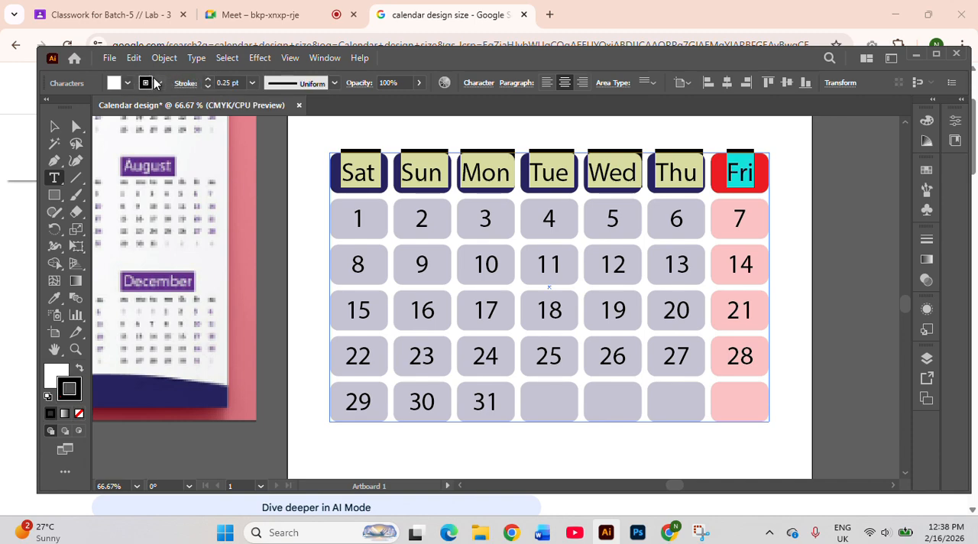
click(155, 83)
click(35, 107)
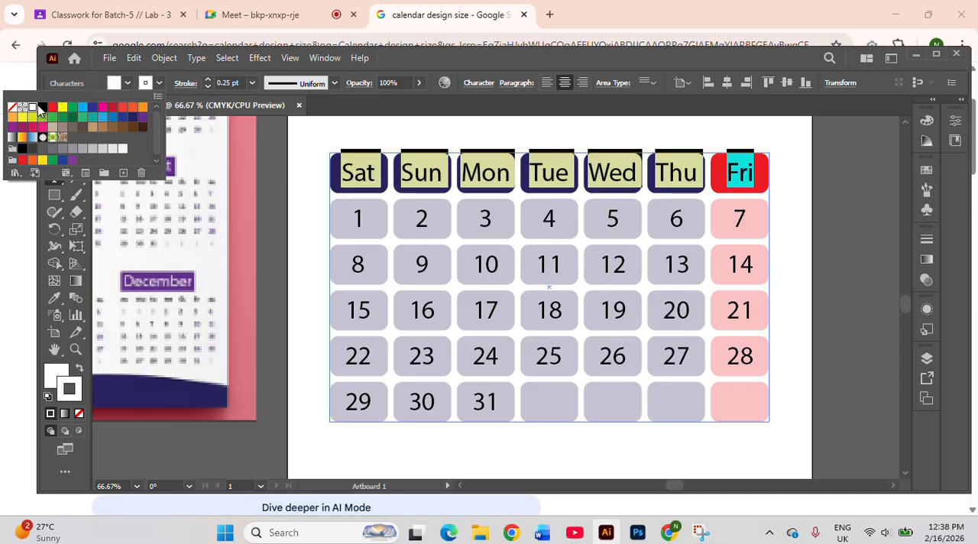
click(207, 82)
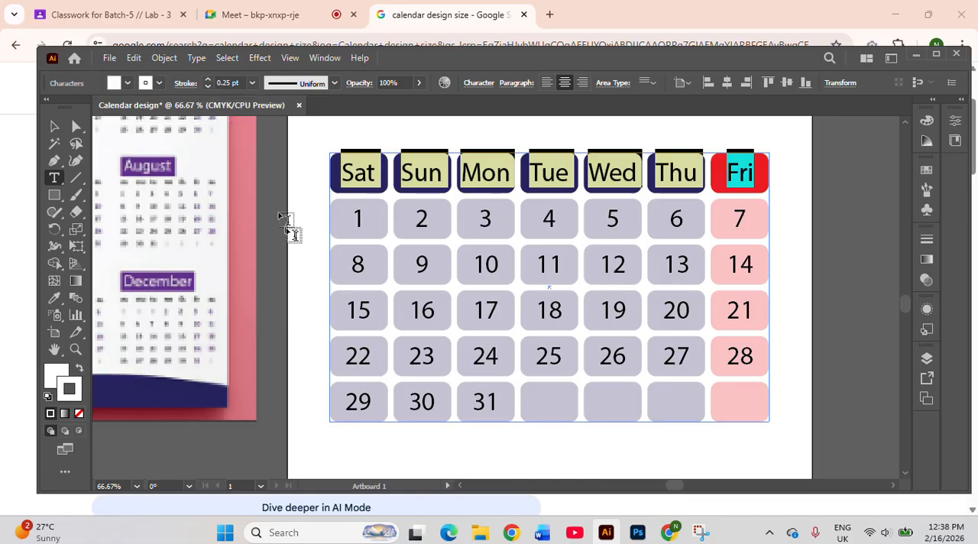
click(55, 129)
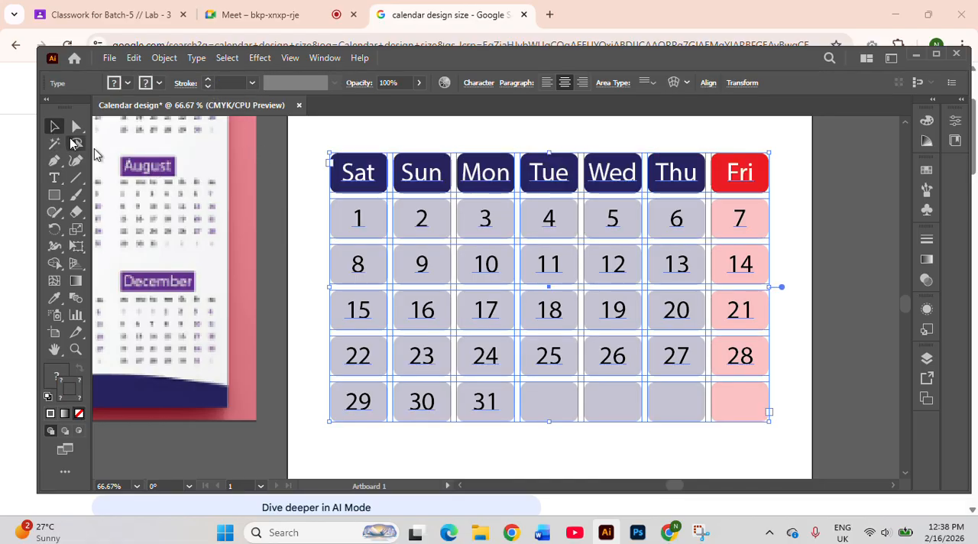
click(569, 407)
Draw a rectangle about three columns wide above the Sat, Sun and Mon cells, coloured with the navy sampled from the header band
scroll(464, 338, up, 5)
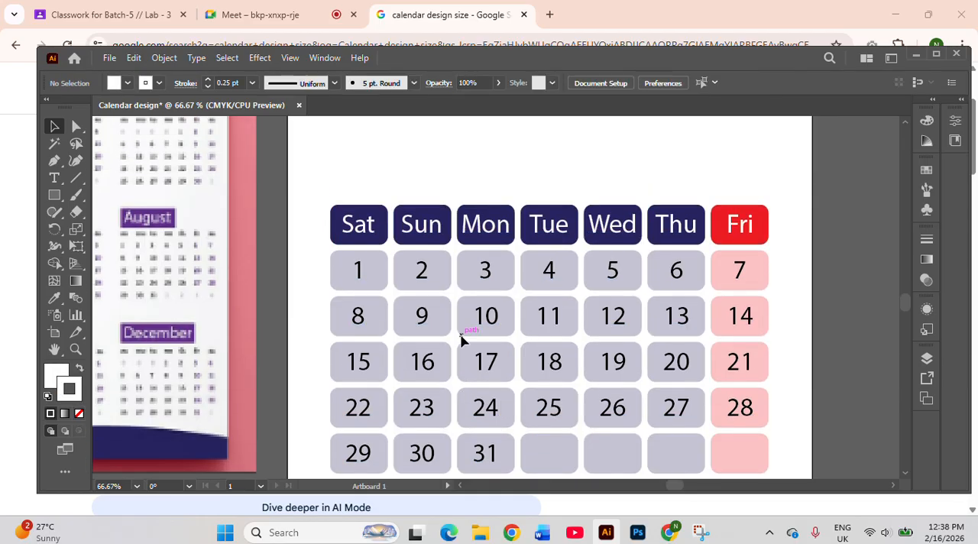
click(55, 195)
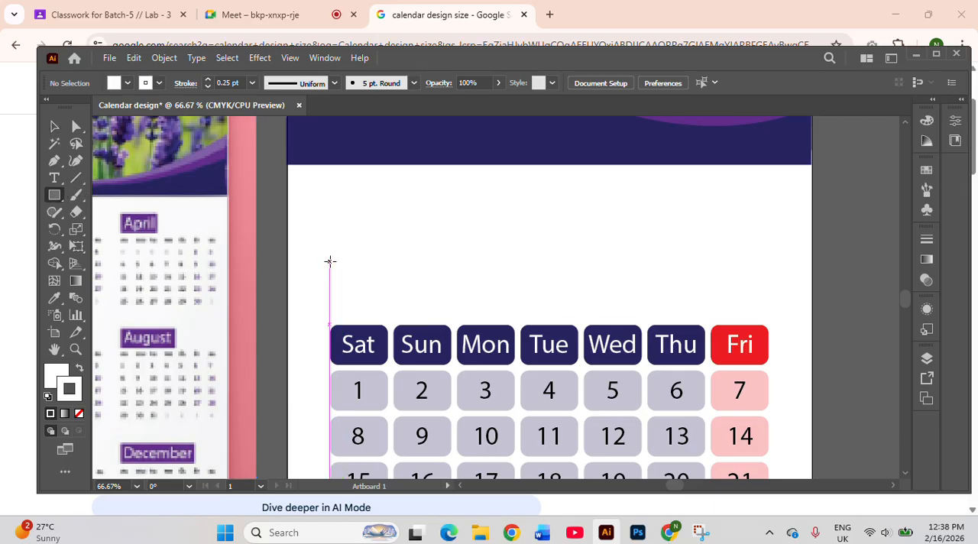
mouse_move(338, 262)
mouse_down()
mouse_move(415, 286)
mouse_move(520, 297)
mouse_move(521, 309)
mouse_up()
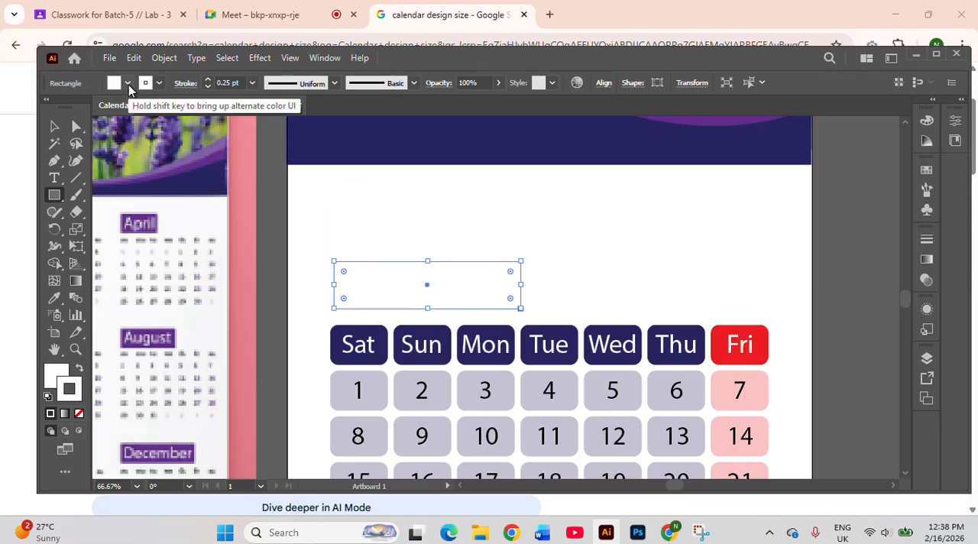
key(i)
click(427, 158)
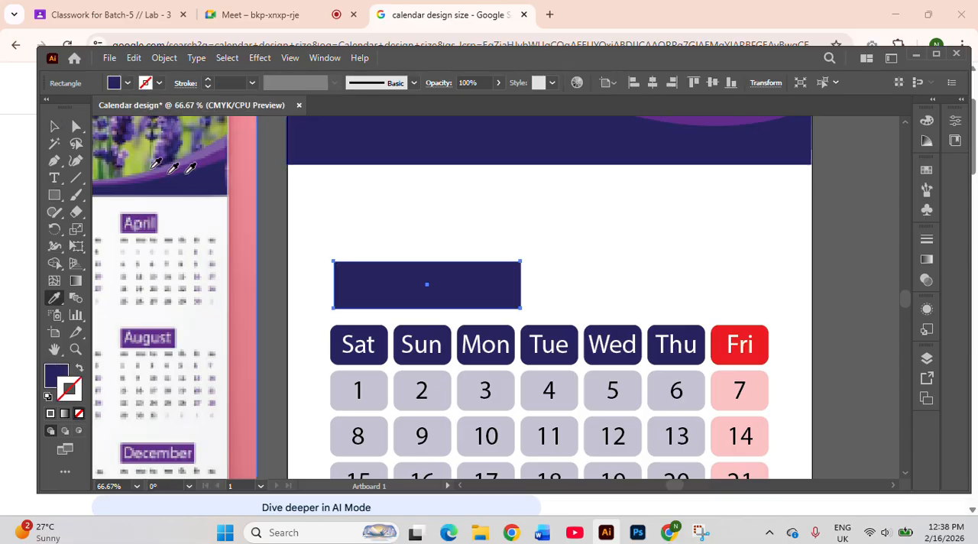
click(55, 126)
Add the month name January as point text above the navy rectangle
click(54, 178)
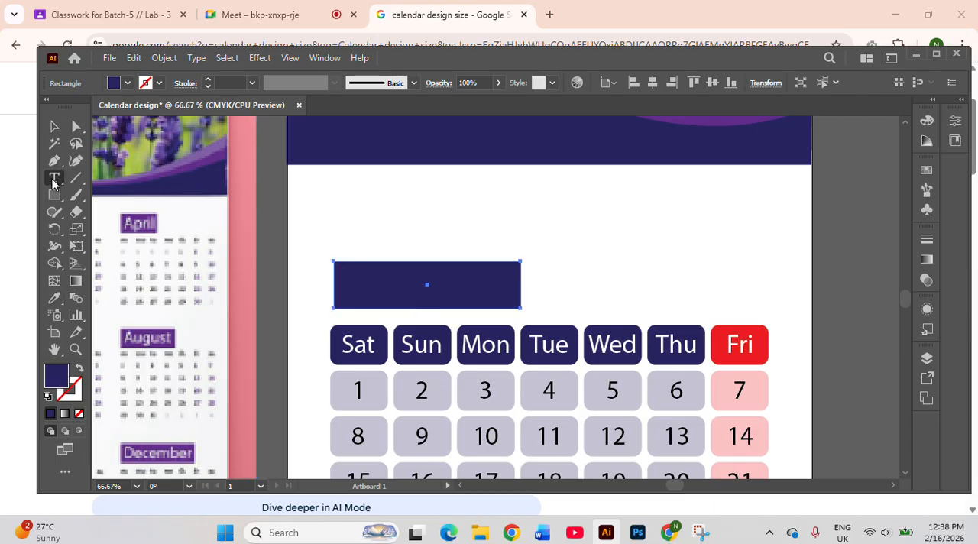
click(364, 220)
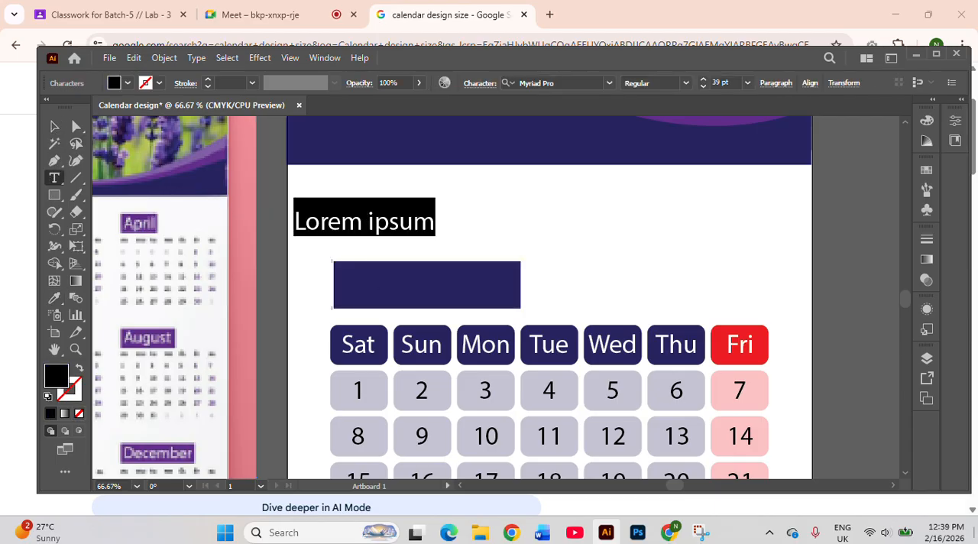
text(Jsnuary)
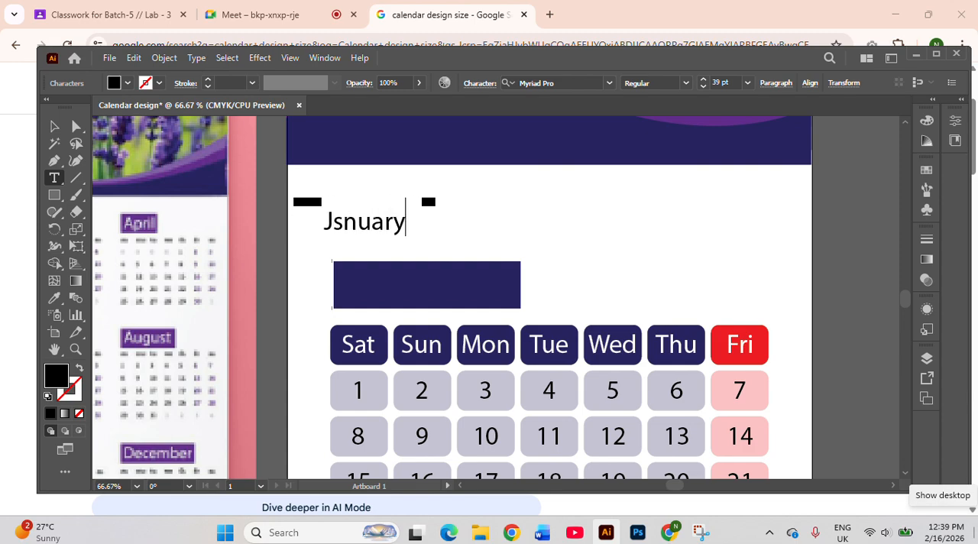
key(BackSpace)
key(BackSpace)
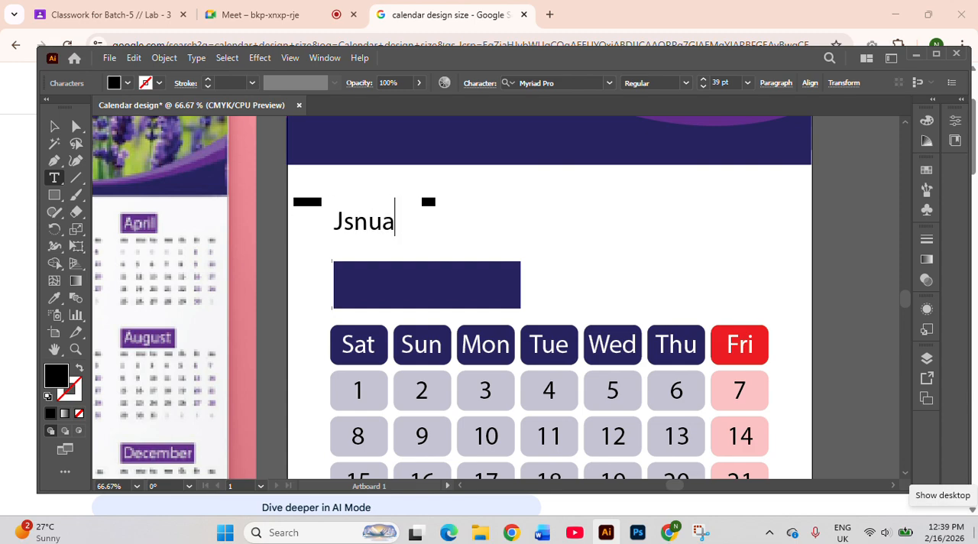
key(BackSpace)
key(BackSpace)
key(BackSpace)
key(BackSpace)
text(a)
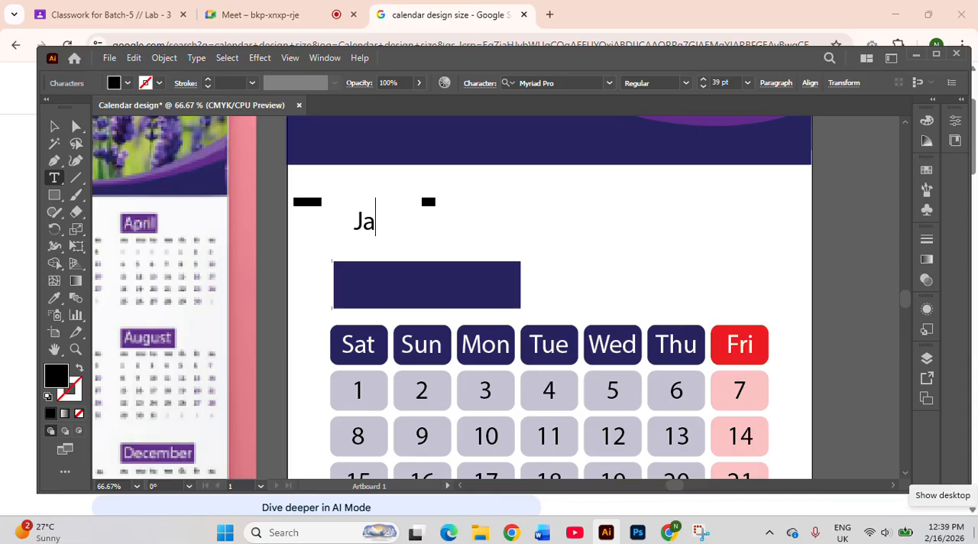
text(nuary)
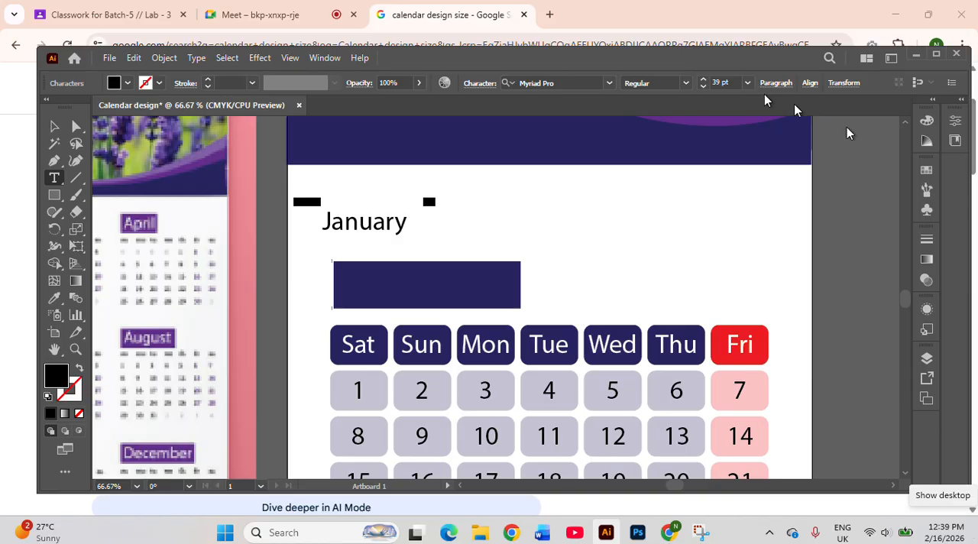
click(53, 126)
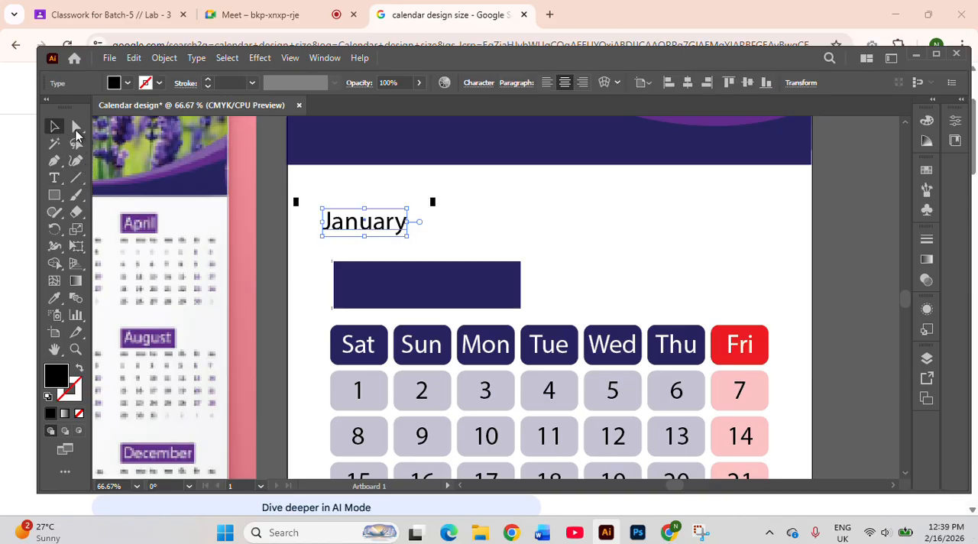
Change the fill of the January text to white
right_click(386, 223)
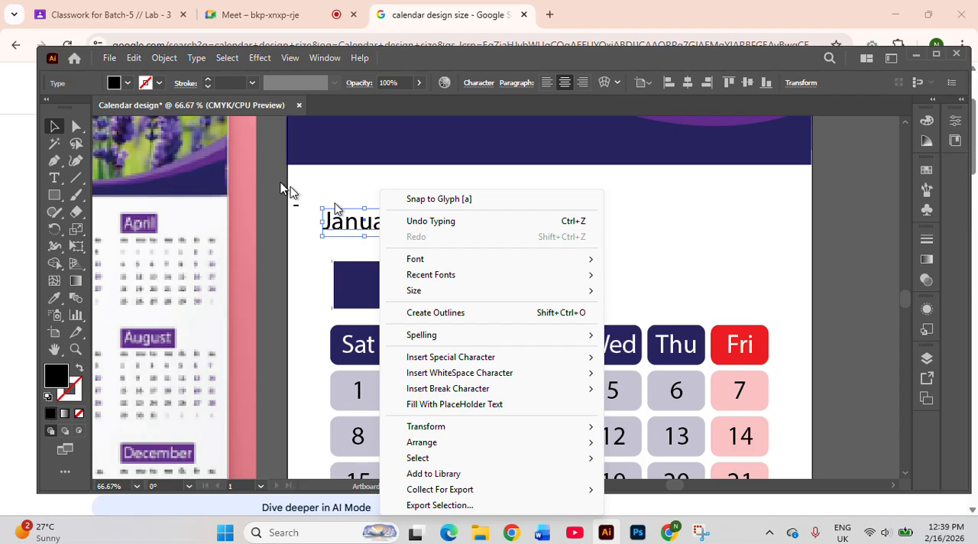
click(126, 84)
click(125, 84)
click(125, 84)
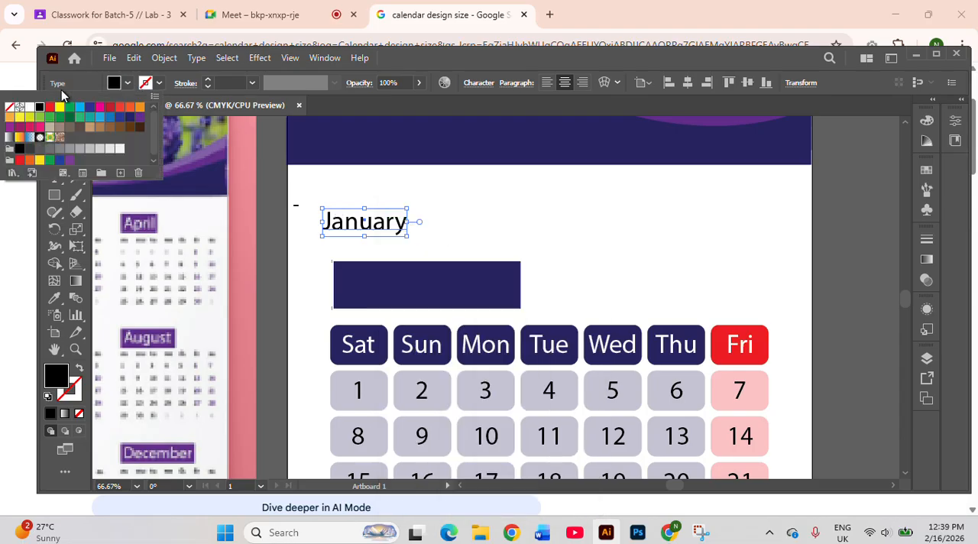
click(30, 107)
click(366, 217)
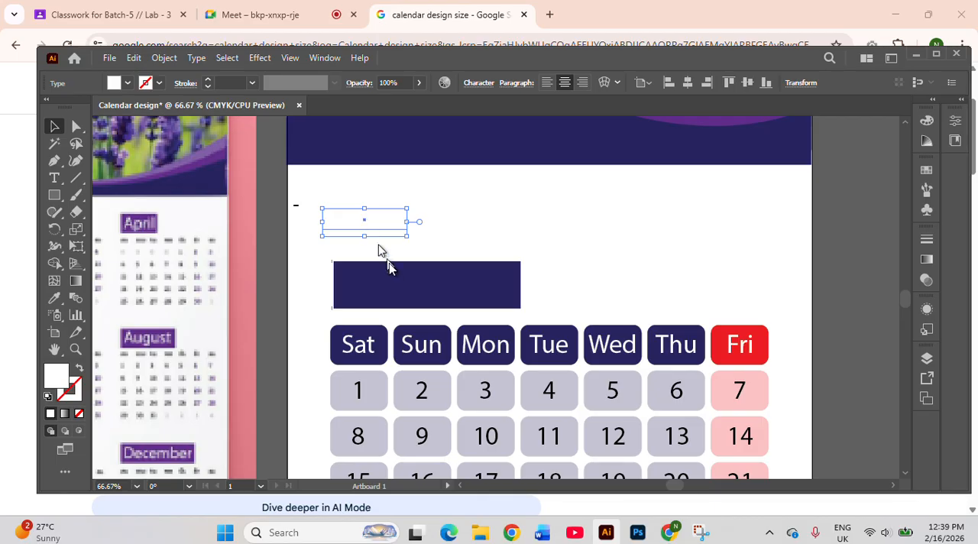
Move the January text onto the navy rectangle and nudge it toward the rectangle's left end
drag(361, 224, 391, 284)
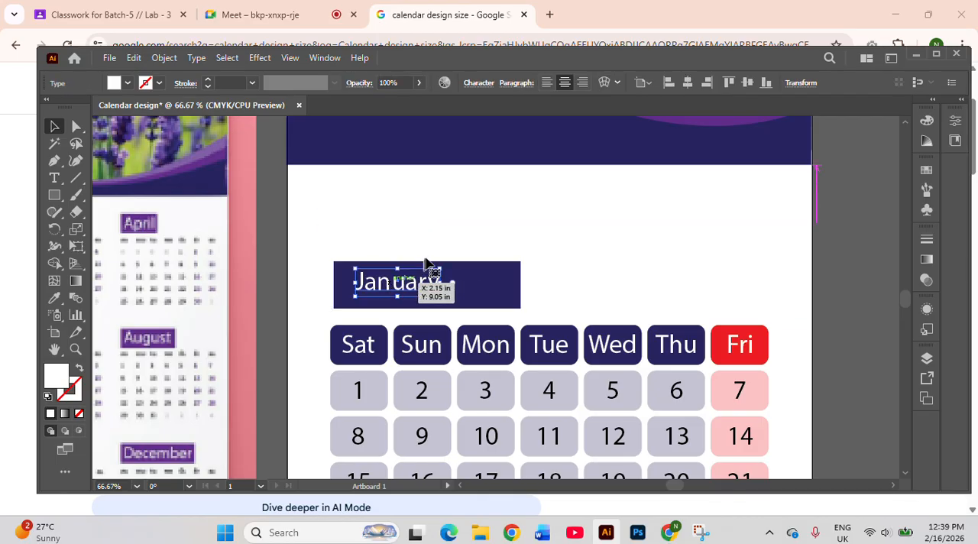
key(Down)
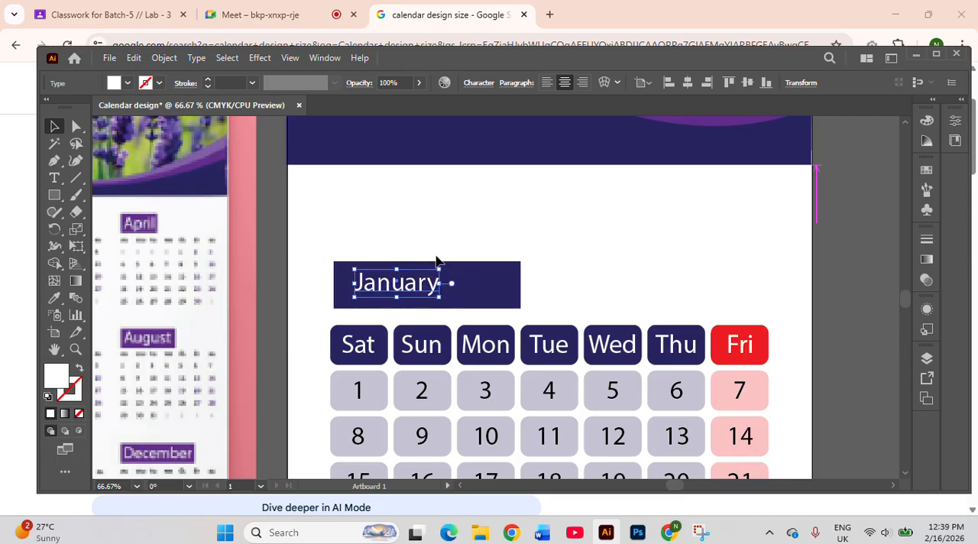
key(Left)
key(Left)
key(Left)
key(Left)
key(Left)
key(Left)
key(Left)
key(Left)
key(Left)
key(Left)
click(449, 247)
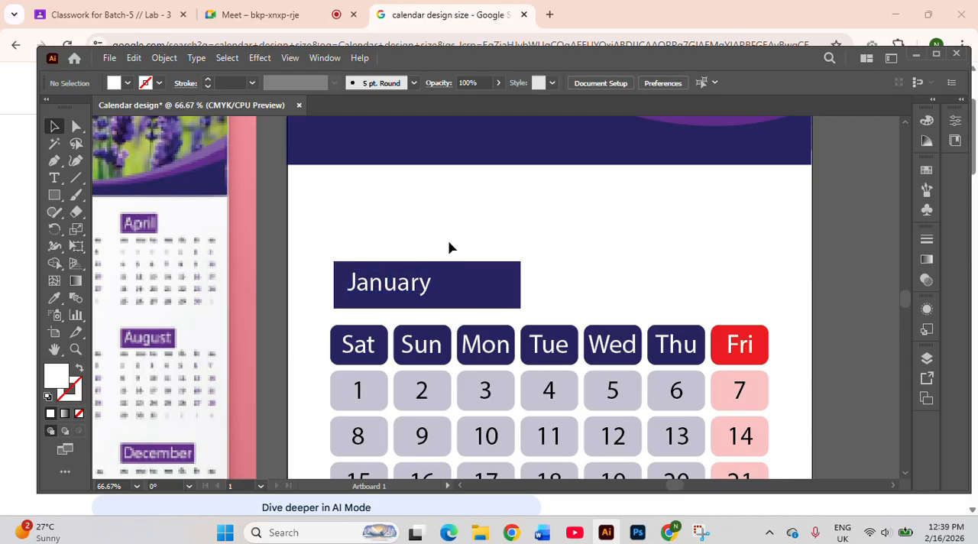
Shift all the dates forward by one cell so that 1 falls under Sun
scroll(451, 247, down, 5)
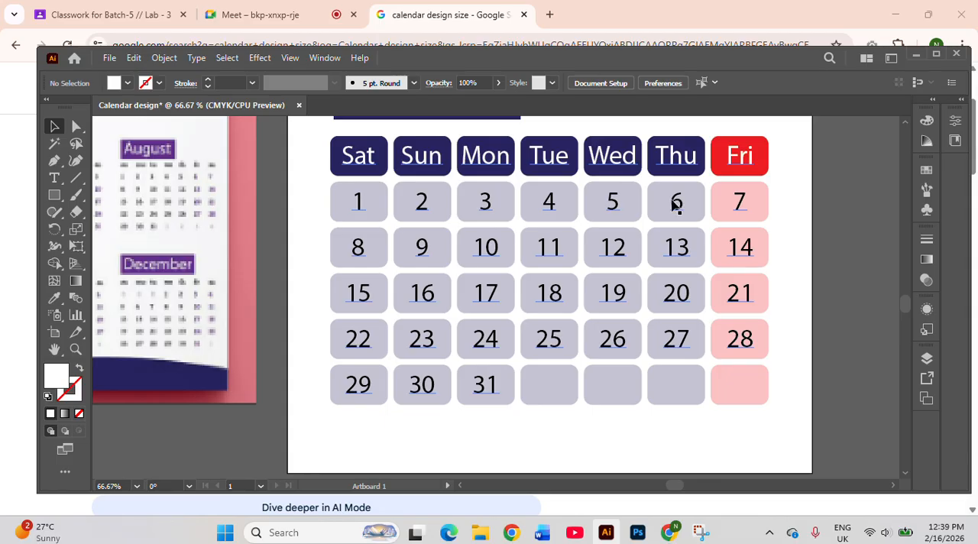
double_click(359, 202)
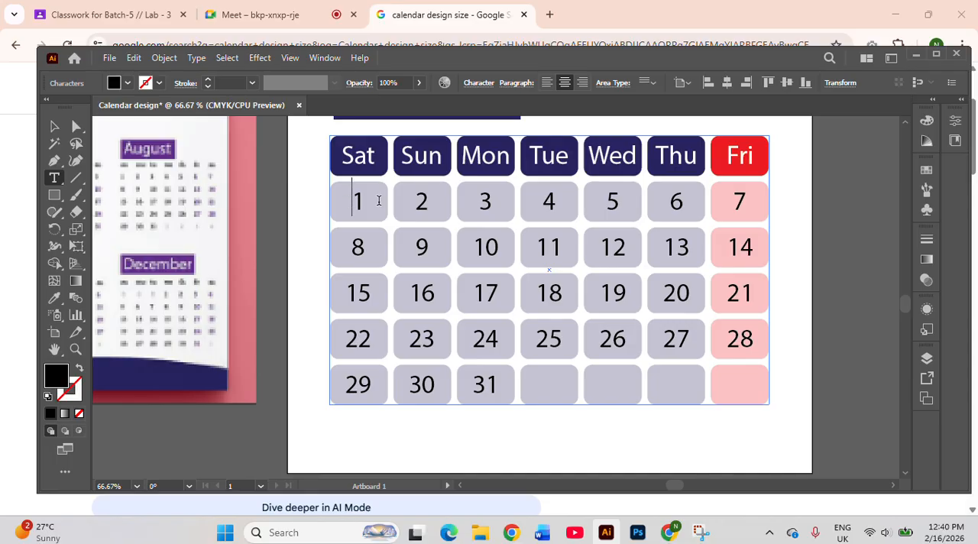
key(Tab)
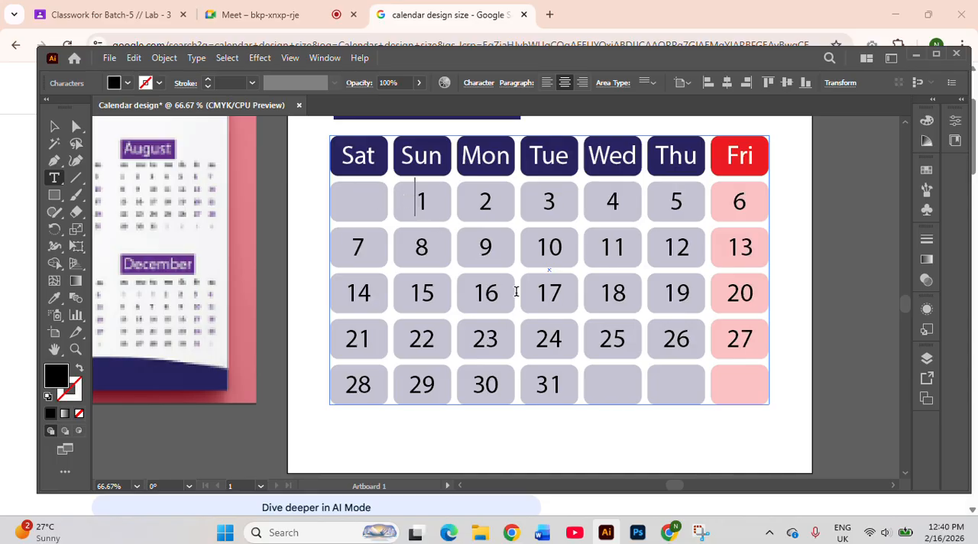
Shift all the dates forward by three cells so that 1 falls under Wed
key(Tab)
key(Tab)
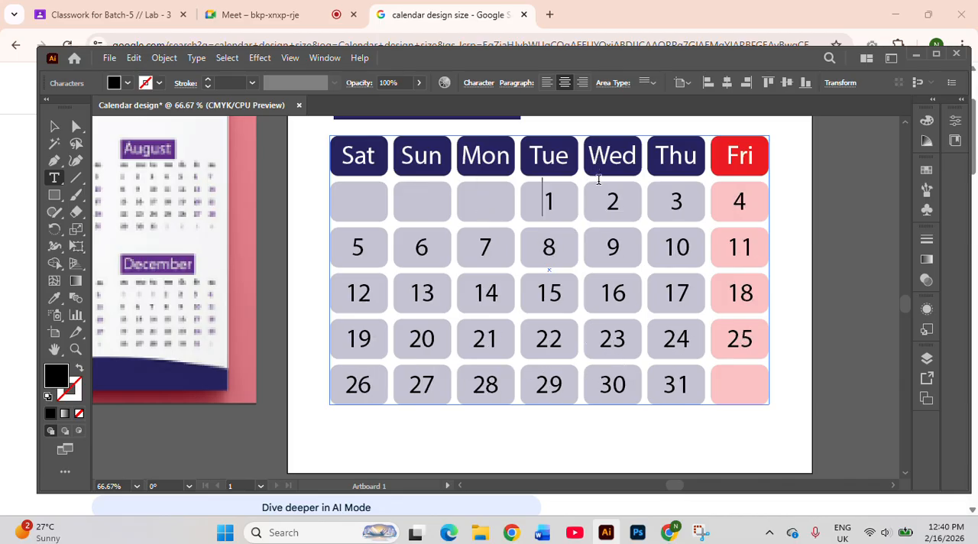
key(Tab)
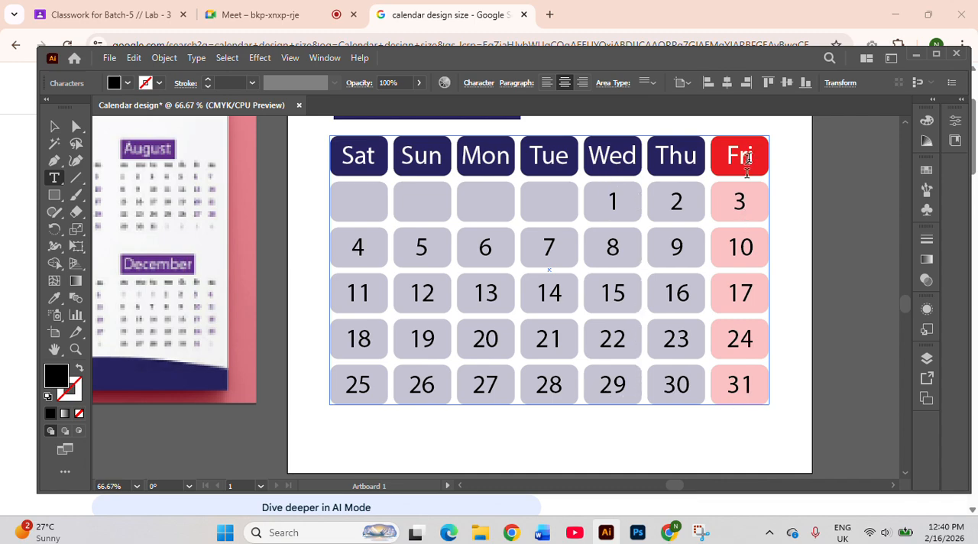
Remove the empty leading cells so that 1 falls under Sat, and deselect the calendar table
key(BackSpace)
key(BackSpace)
key(BackSpace)
key(BackSpace)
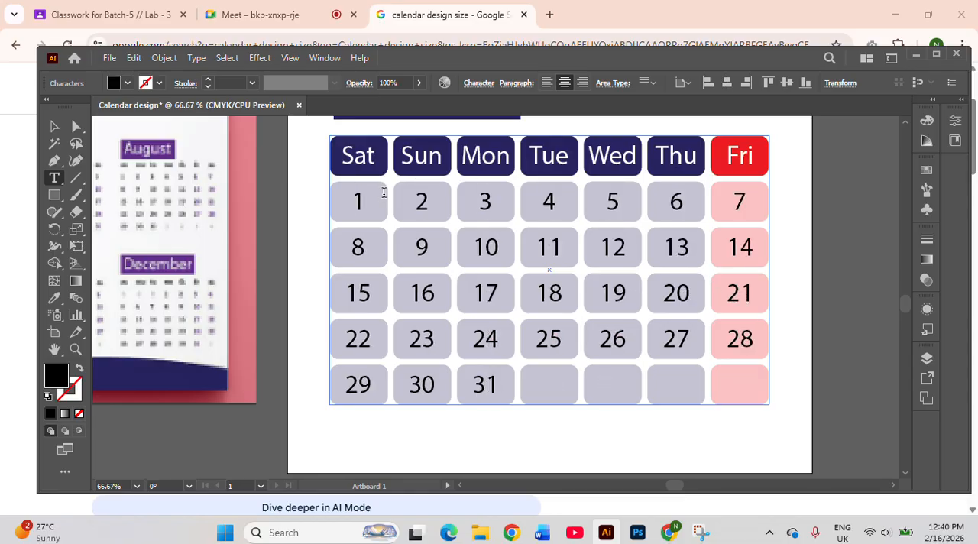
click(51, 131)
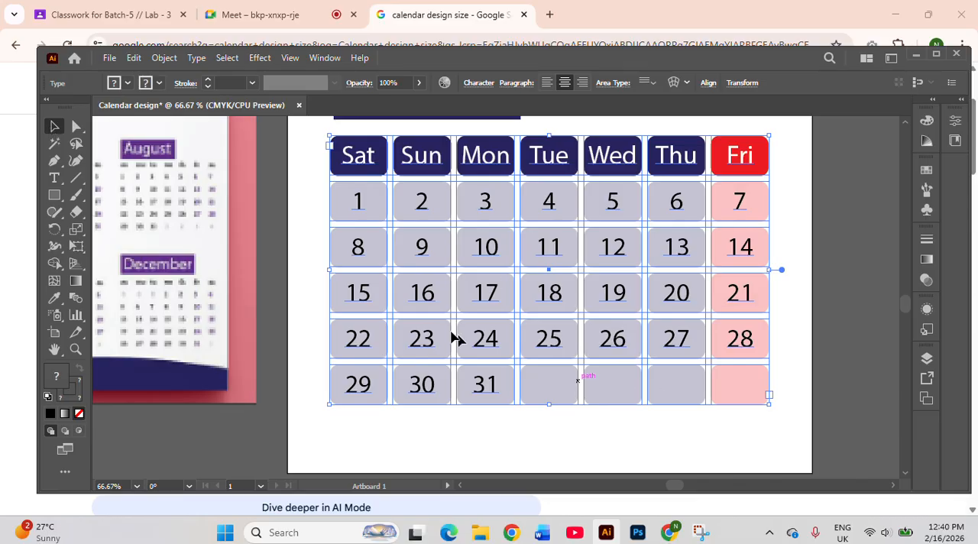
click(459, 428)
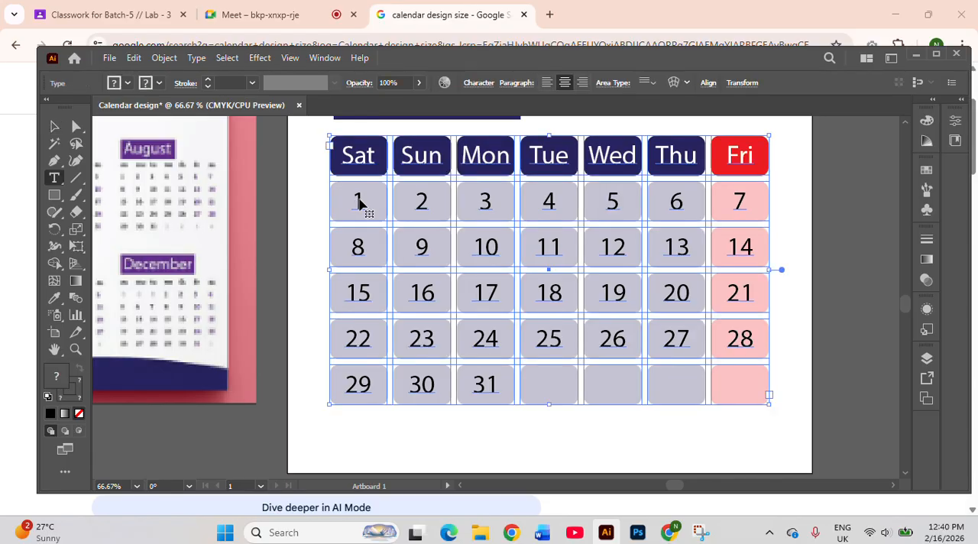
Shift all the dates forward from the Sat cell by five cells so that 1 falls under Thu
double_click(361, 202)
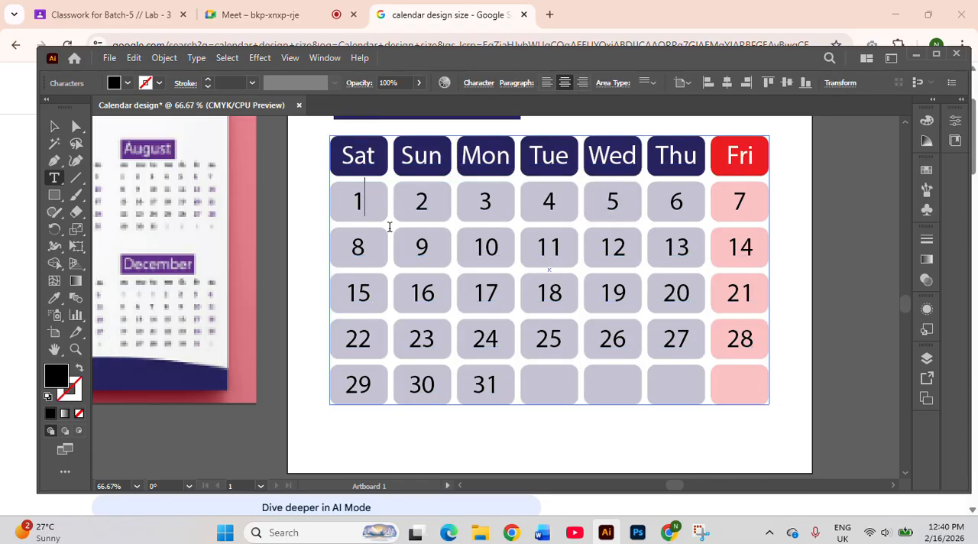
click(341, 213)
key(Tab)
key(Tab)
key(Tab)
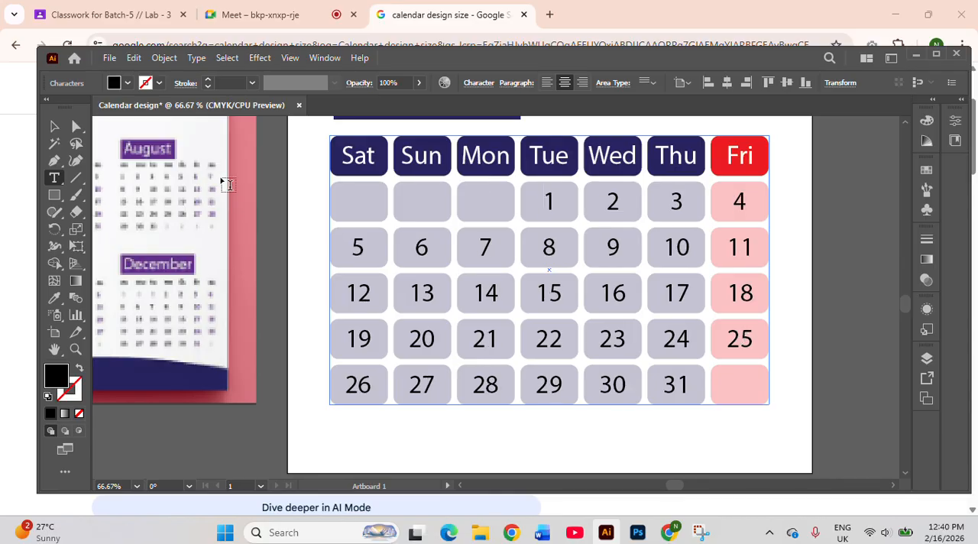
key(Tab)
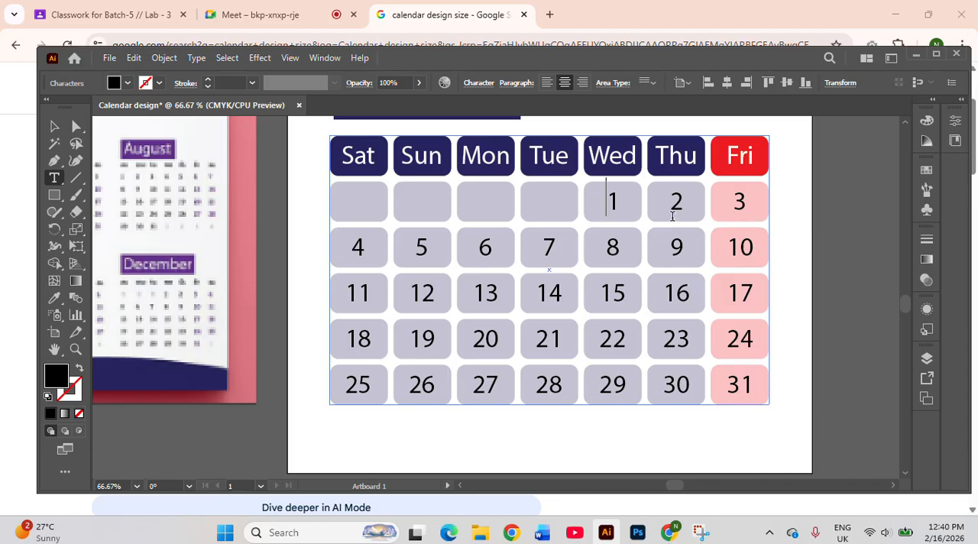
key(Tab)
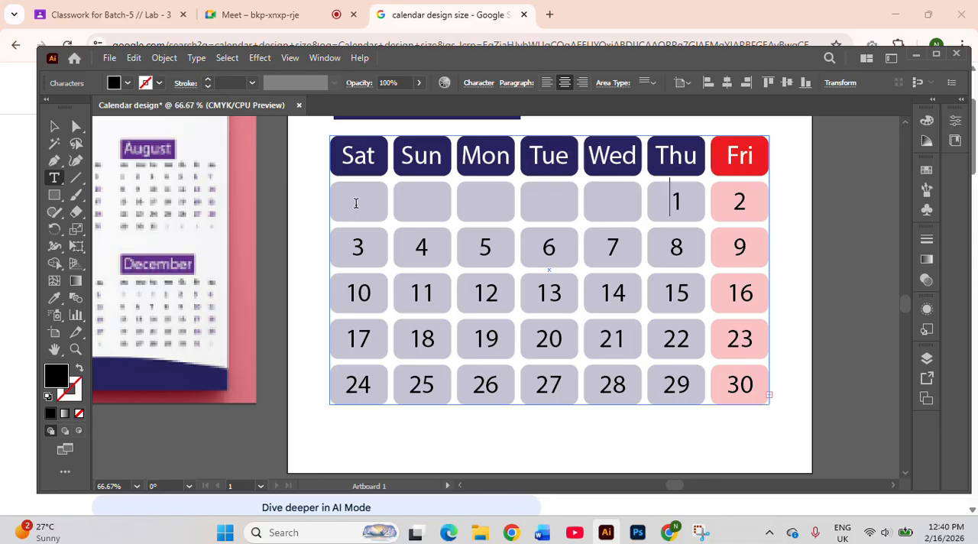
Pull the dates back by four cells so that 1 falls under Sun
key(BackSpace)
key(BackSpace)
key(BackSpace)
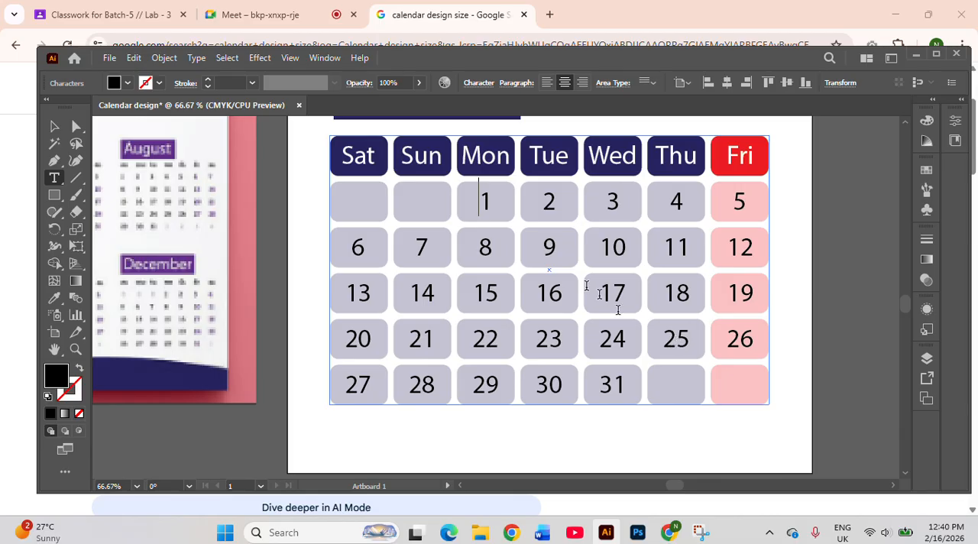
key(BackSpace)
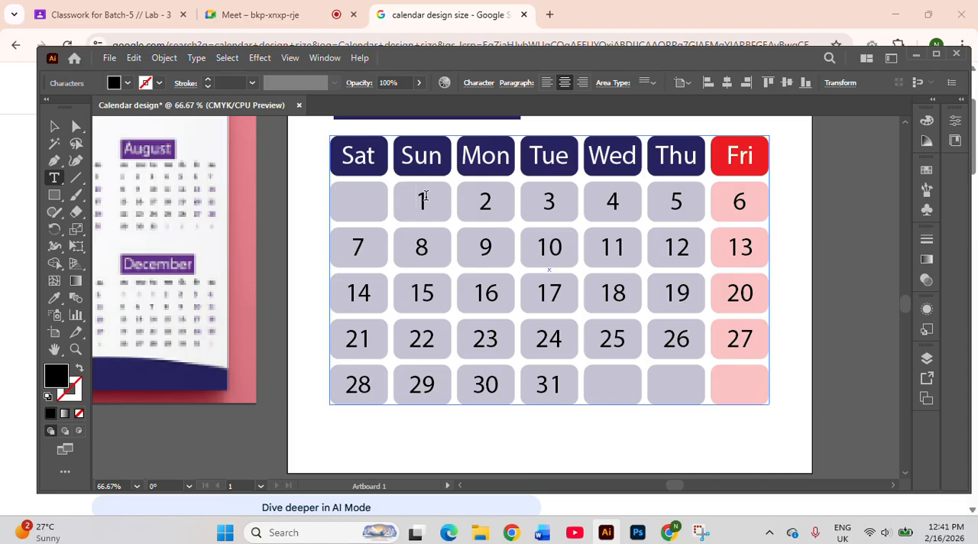
Push the dates forward from Sun so that 1 falls under Wed
key(Tab)
key(Tab)
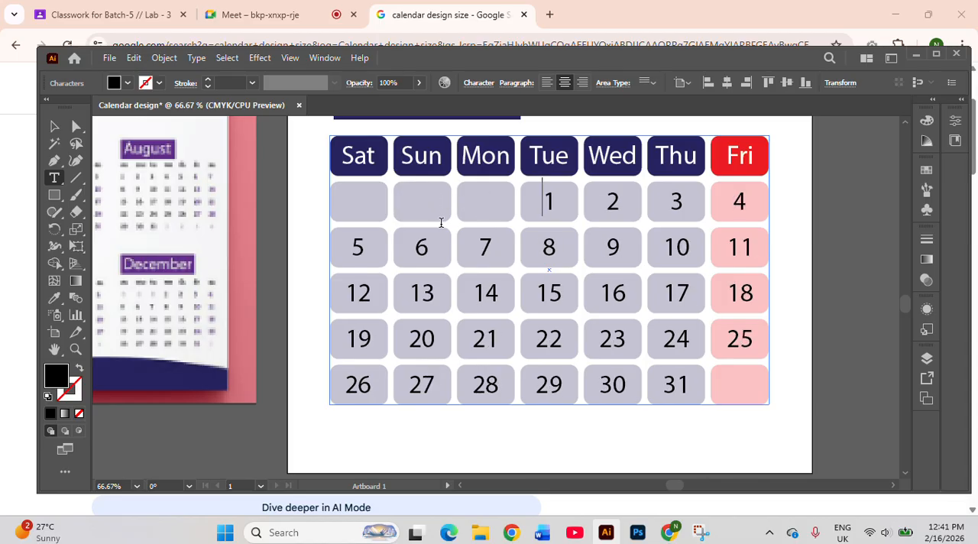
key(Tab)
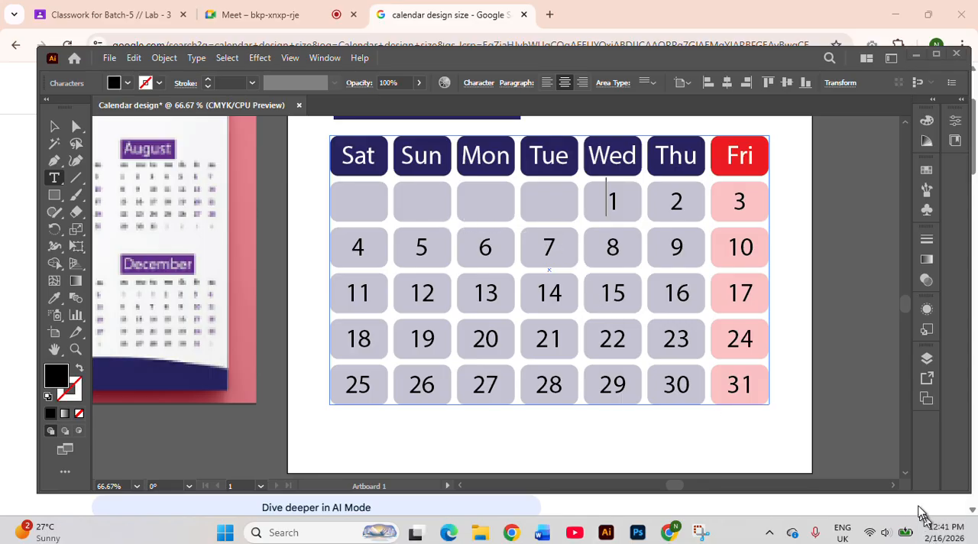
Check the January 2026 month view in the Windows system calendar for the weekday of the 1st, and close it
click(926, 533)
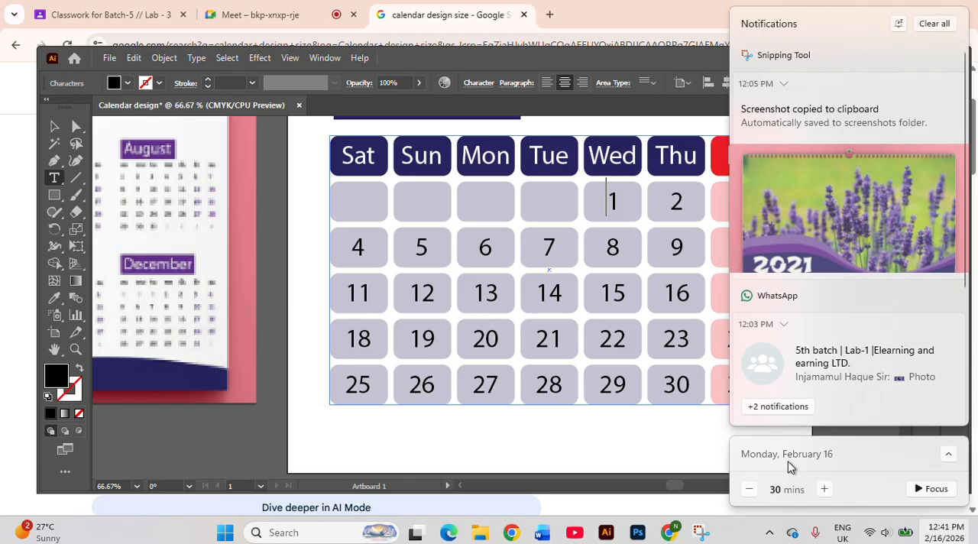
click(948, 457)
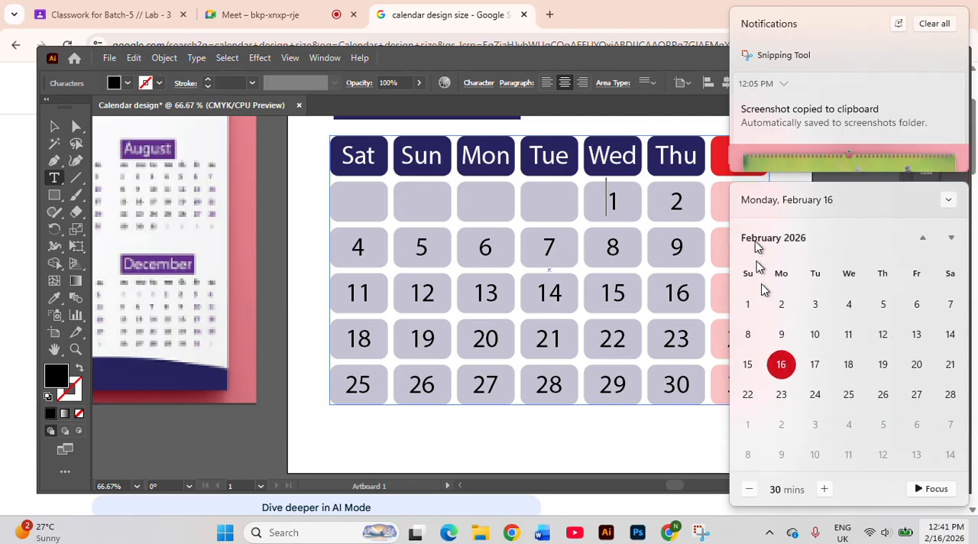
click(923, 240)
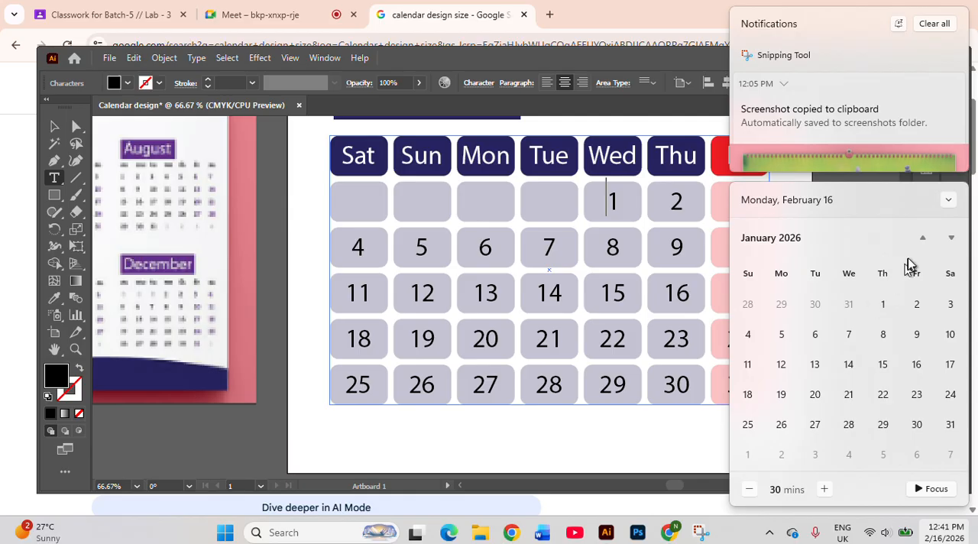
click(956, 204)
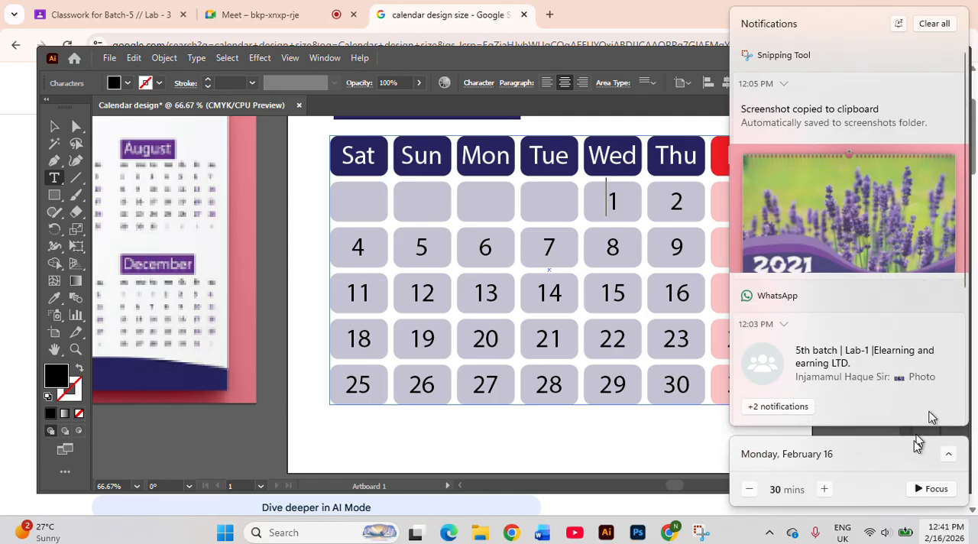
click(735, 538)
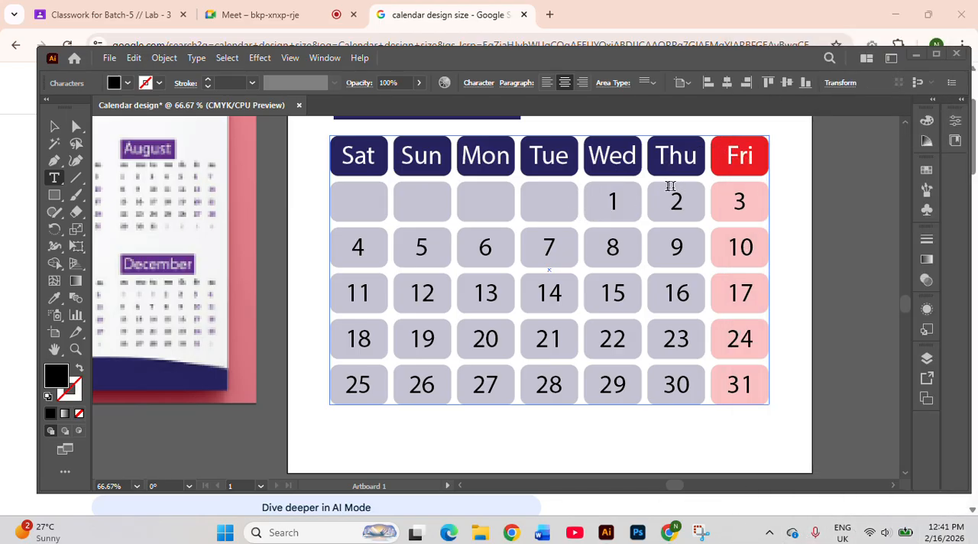
Shift the dates one more cell so that 1 falls under Thu, and enter 31 in the first row's Sat cell
key(Tab)
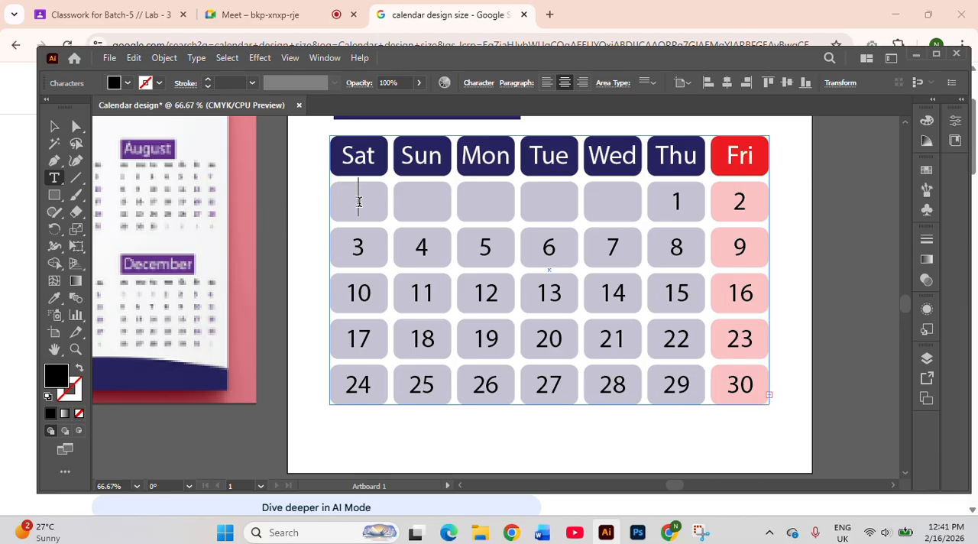
text(31)
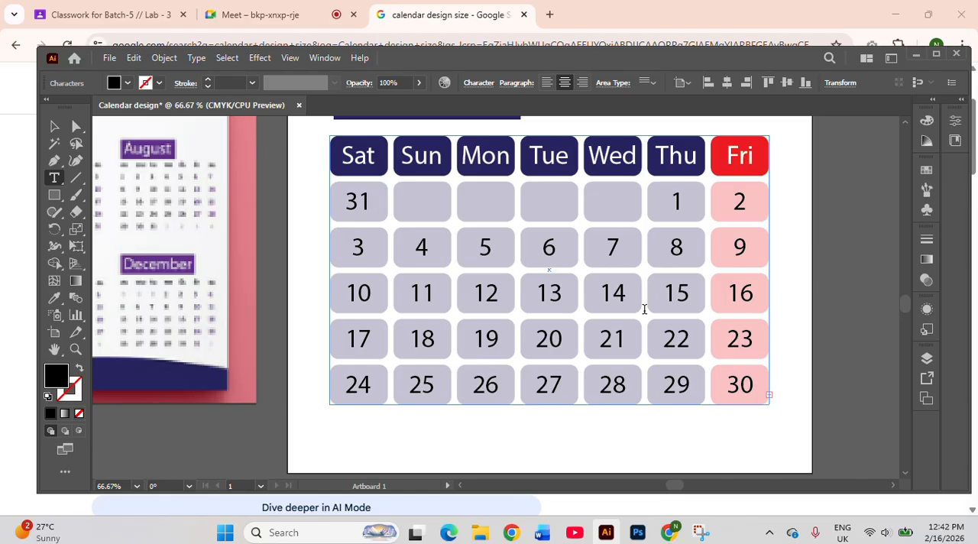
Review the January date grid, its weekday headers and the placement of the month on the page
scroll(644, 309, down, 1)
scroll(644, 309, down, 2)
scroll(643, 308, up, 1)
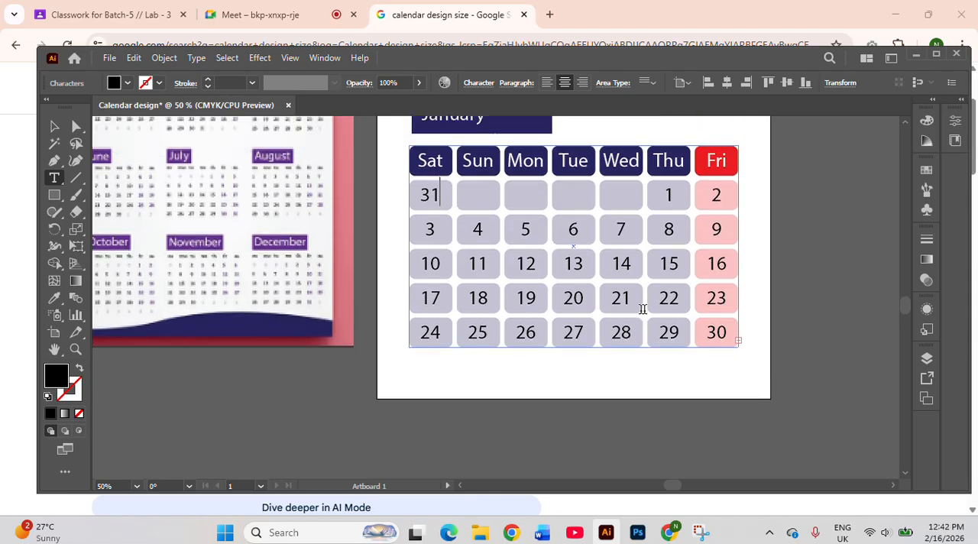
scroll(643, 309, up, 1)
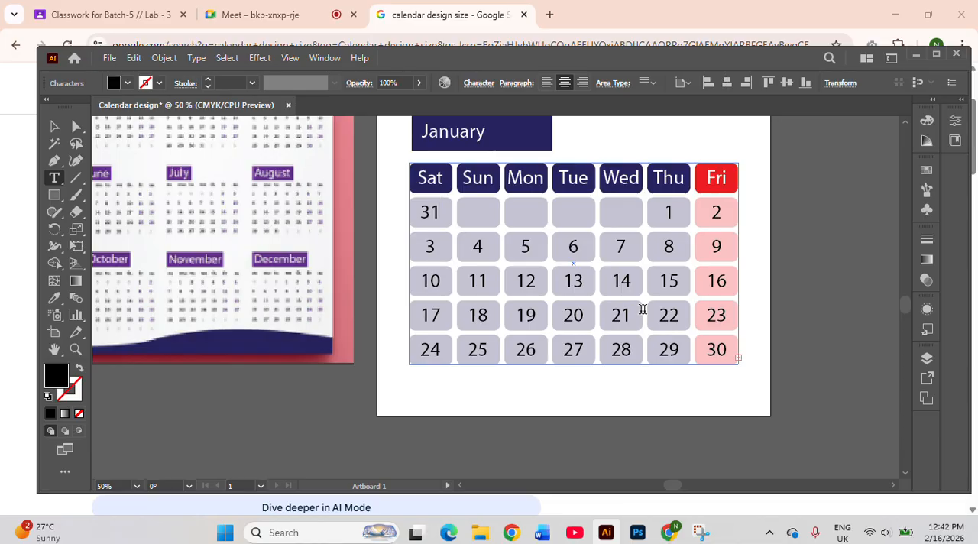
scroll(643, 309, up, 1)
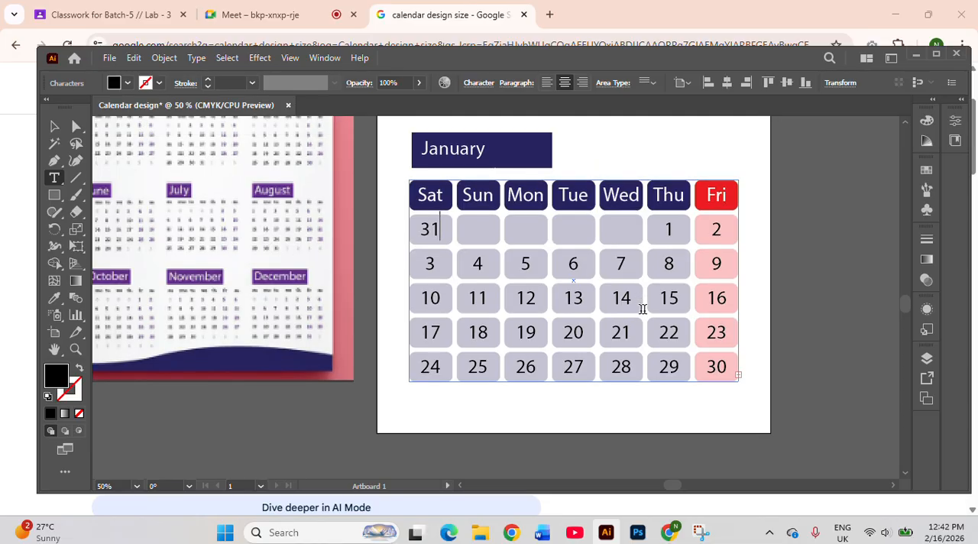
scroll(643, 309, down, 2)
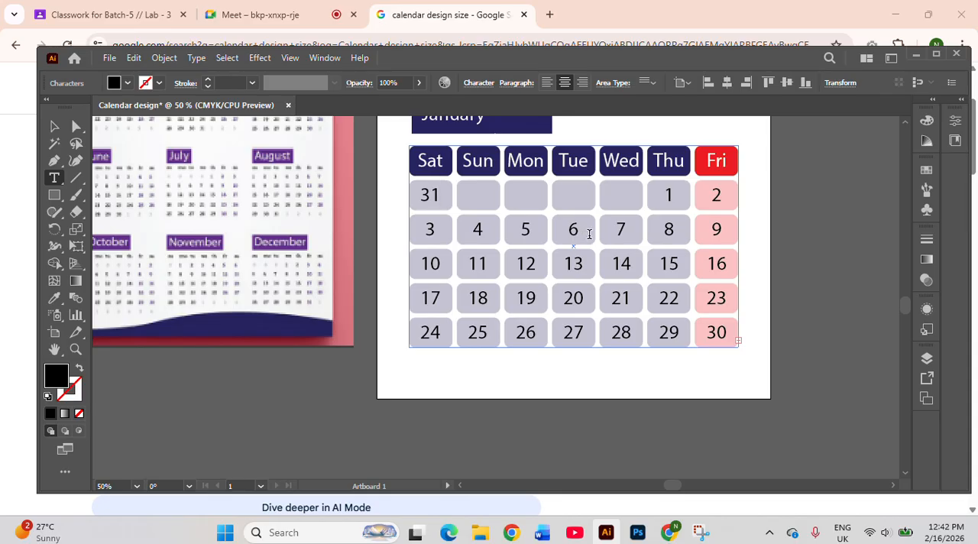
scroll(589, 233, up, 1)
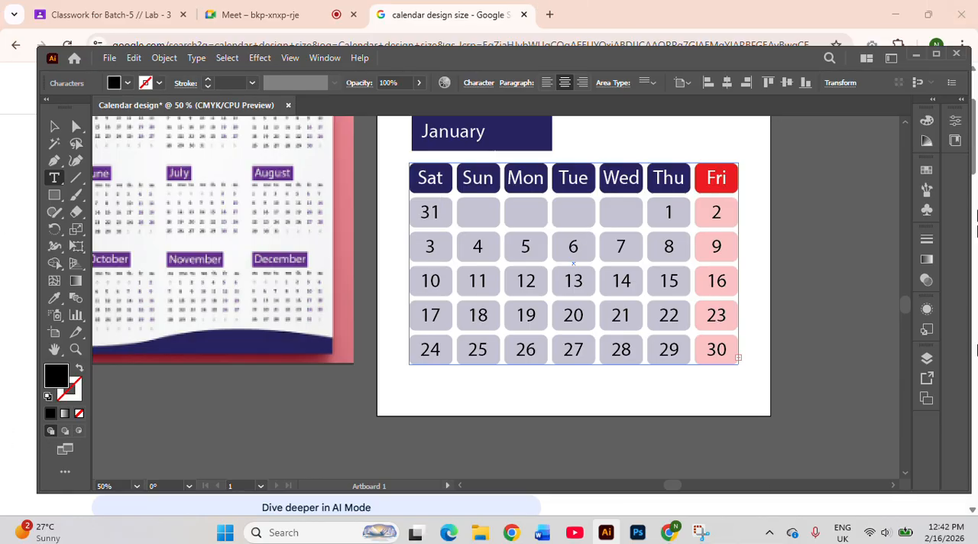
mouse_move(30, 534)
scroll(755, 286, up, 2)
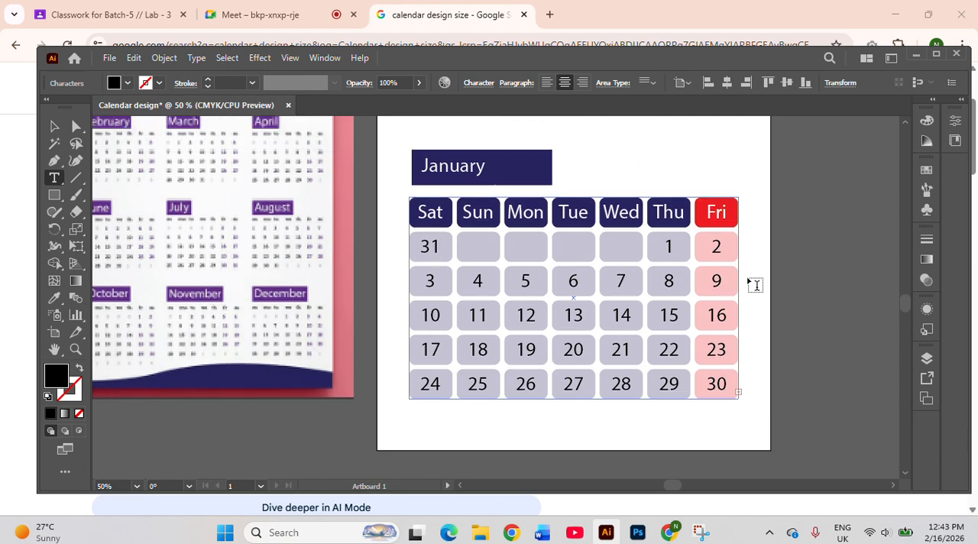
scroll(755, 285, down, 1)
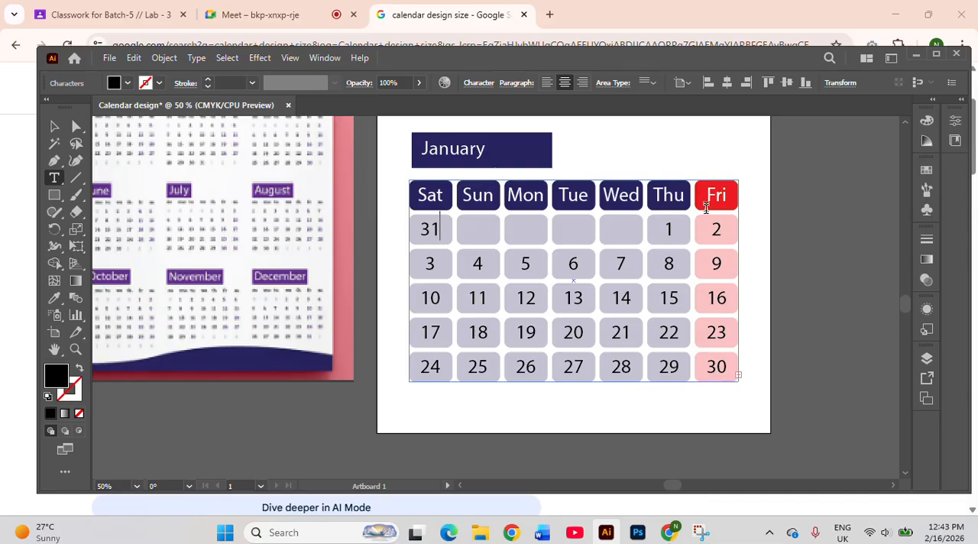
Recolour the date 8 in the January grid red to mark it as a holiday, and deselect the text
double_click(668, 262)
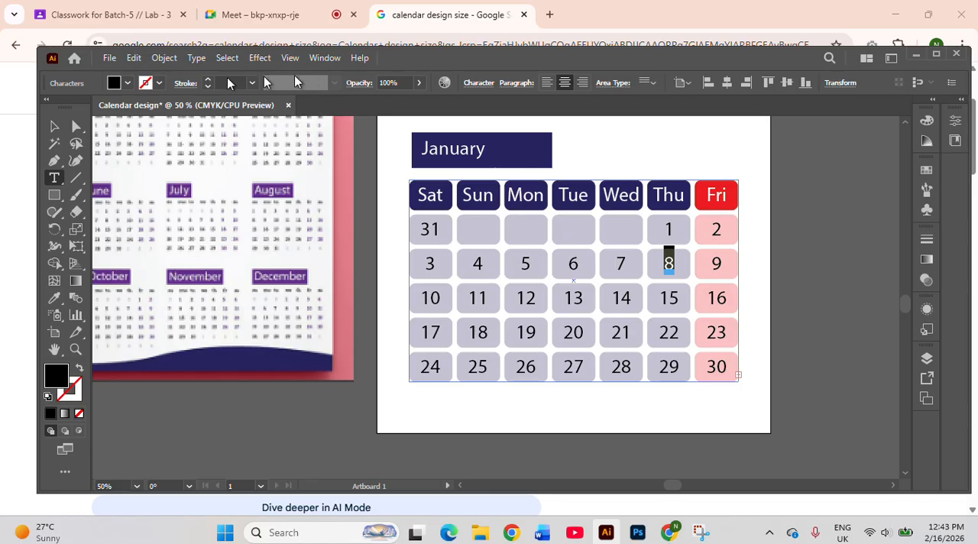
click(129, 83)
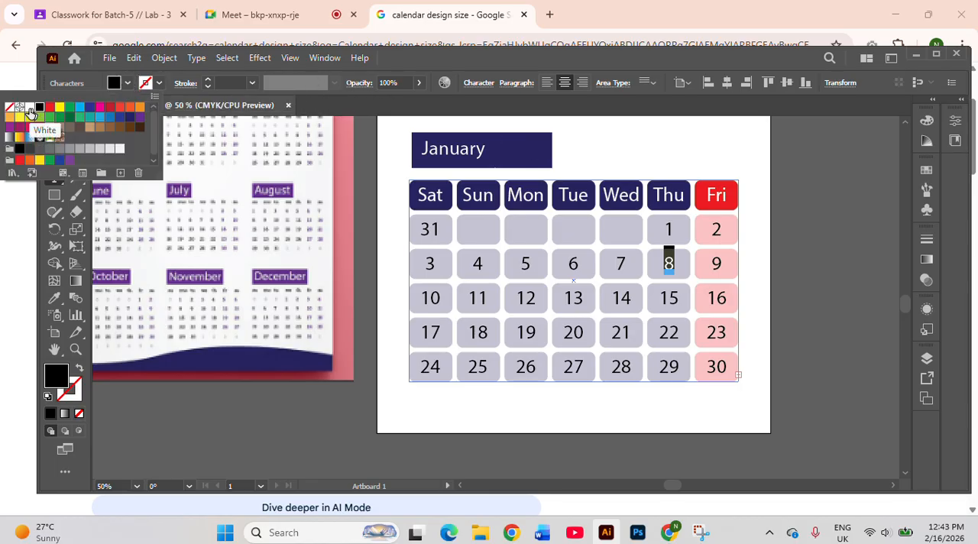
click(49, 108)
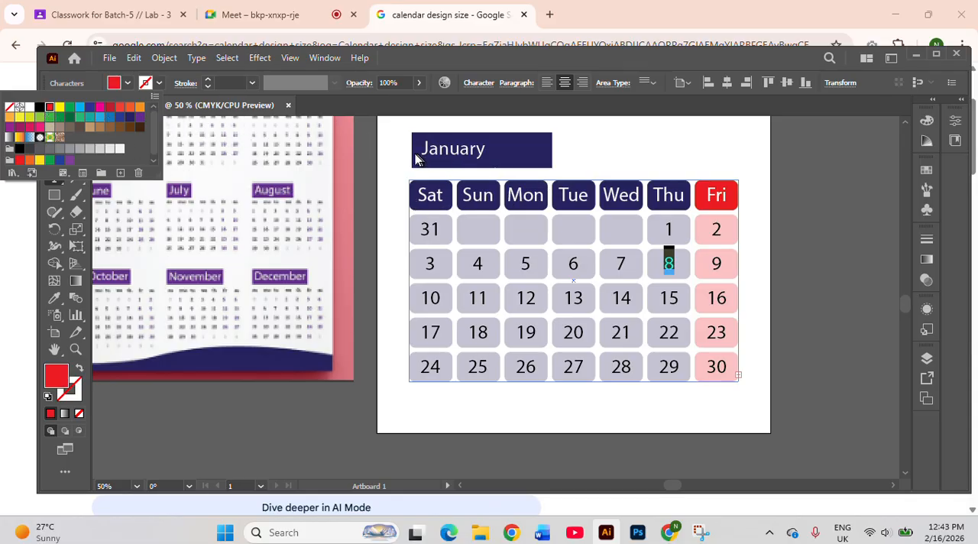
key(Escape)
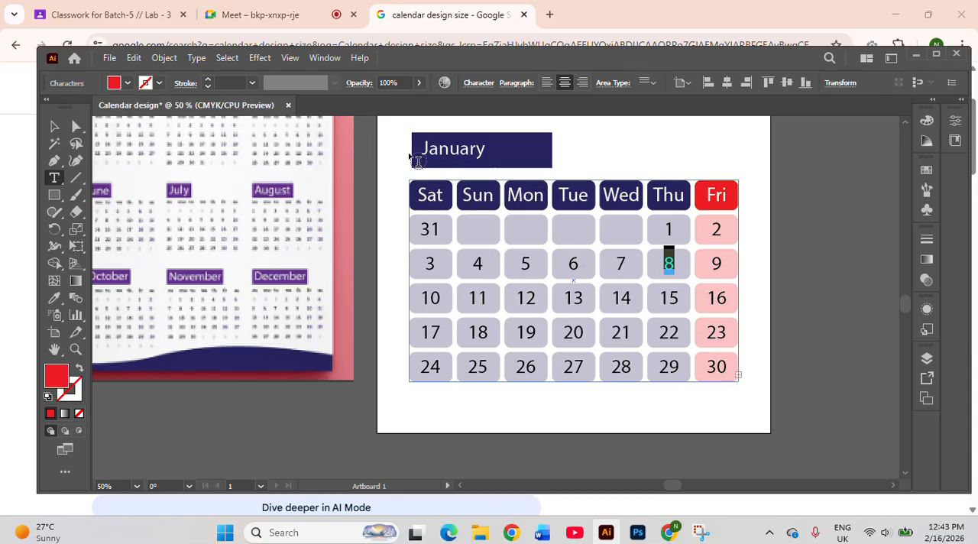
click(54, 126)
click(459, 409)
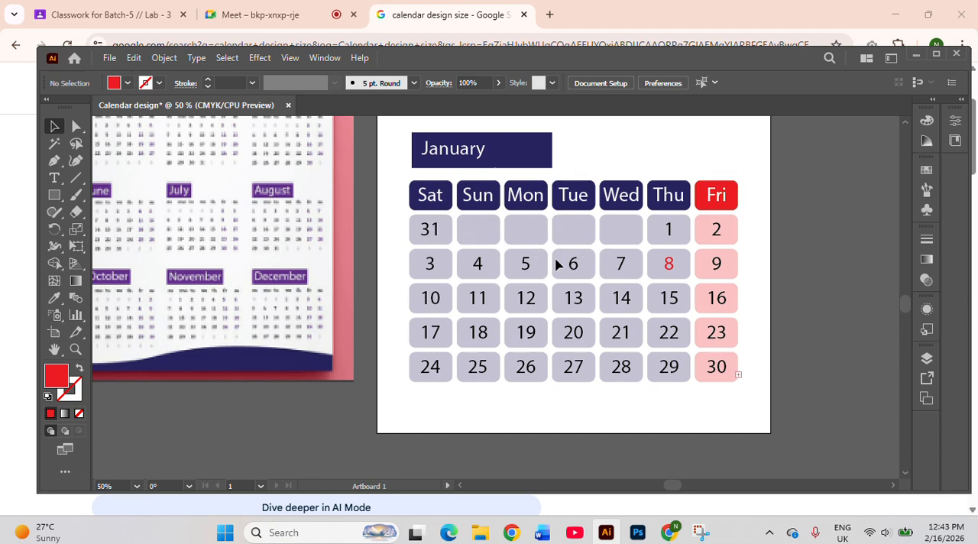
Duplicate the January title bar together with its whole date grid and place the copy below the artboard
scroll(557, 264, down, 2)
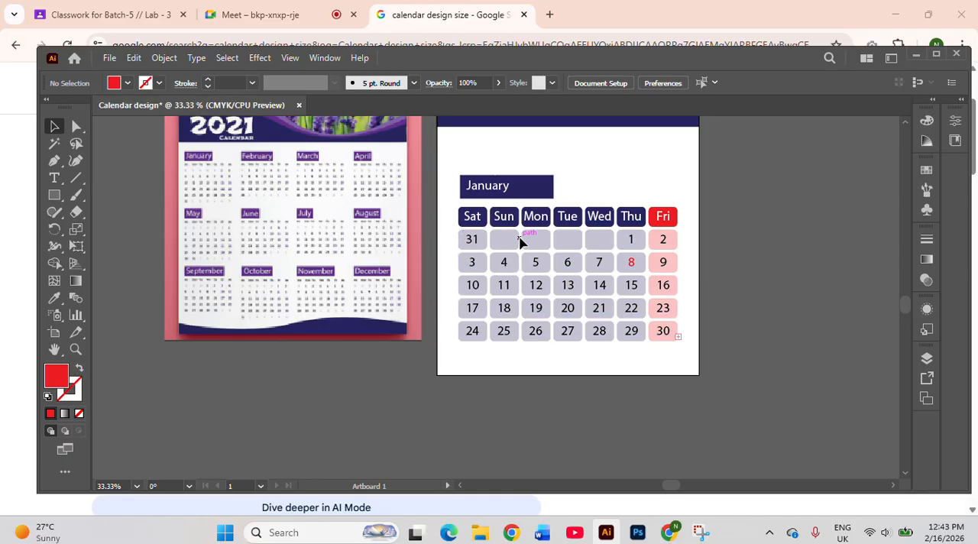
click(449, 218)
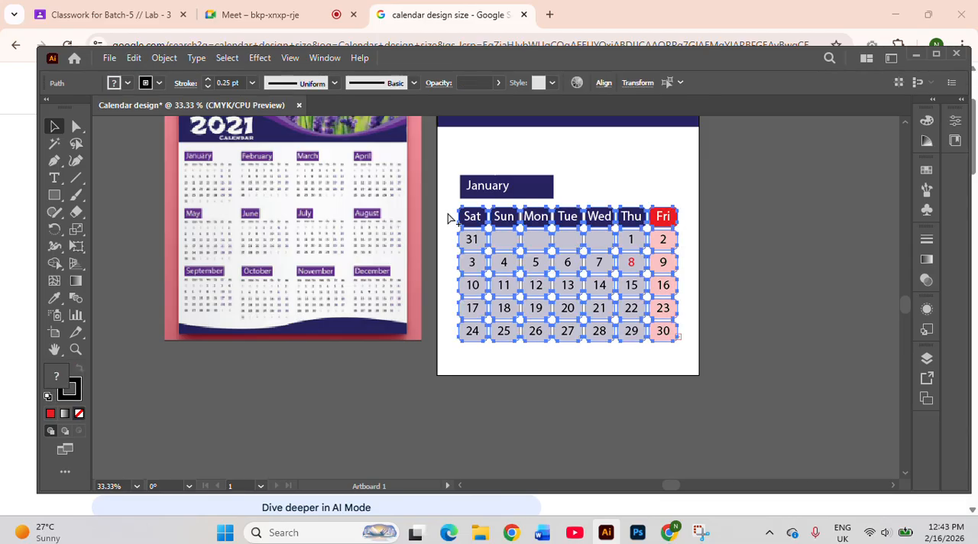
click(711, 286)
drag(455, 209, 515, 242)
click(761, 264)
drag(452, 172, 662, 345)
scroll(611, 298, down, 3)
scroll(594, 284, down, 1)
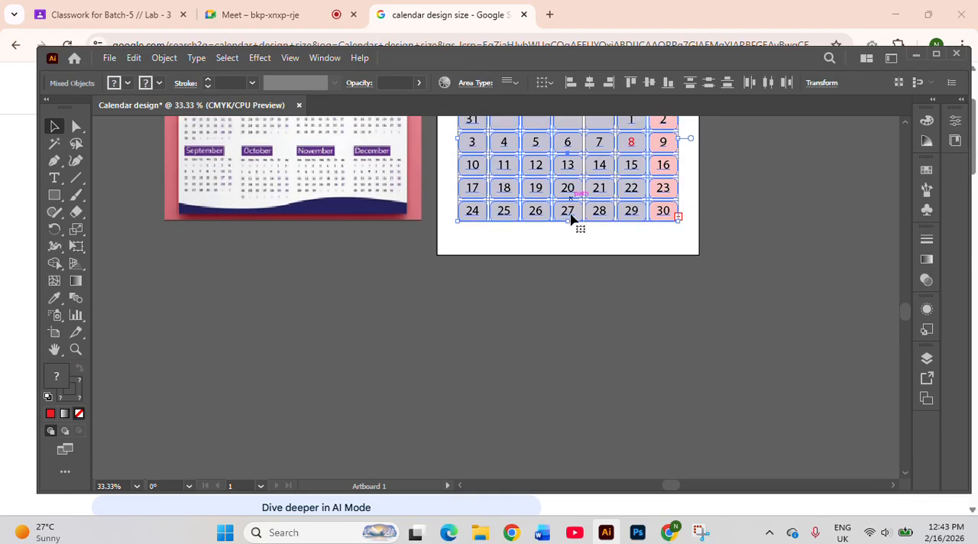
drag(570, 184, 574, 395)
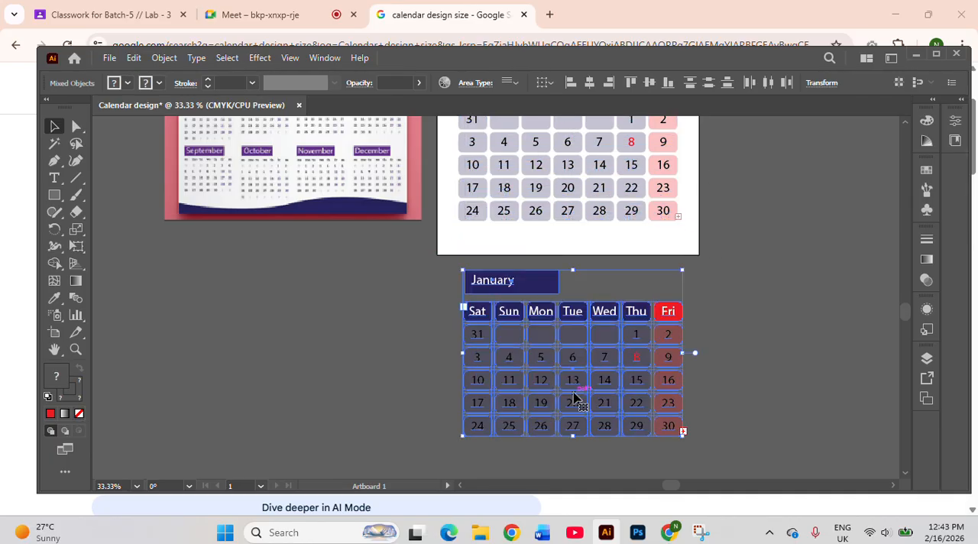
scroll(602, 395, down, 5)
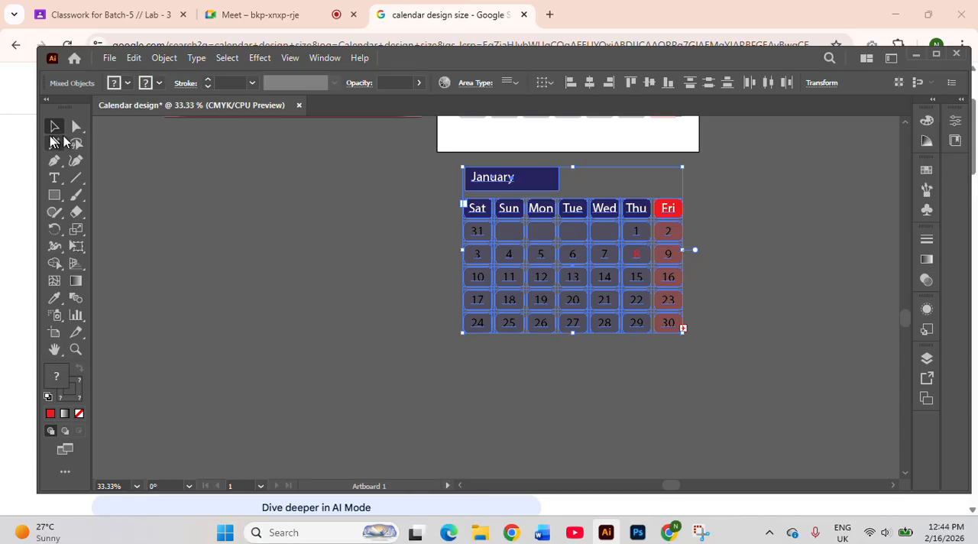
Draw a white-filled rectangle covering the copied January block and shift it slightly to centre it around the block
click(61, 198)
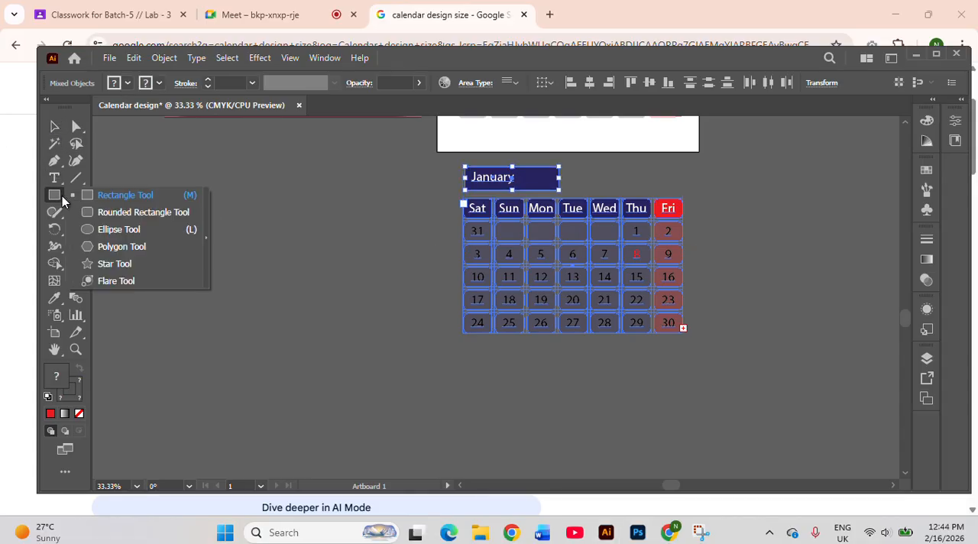
click(120, 200)
mouse_move(445, 163)
mouse_down()
mouse_move(699, 284)
mouse_move(709, 386)
mouse_move(714, 363)
mouse_up()
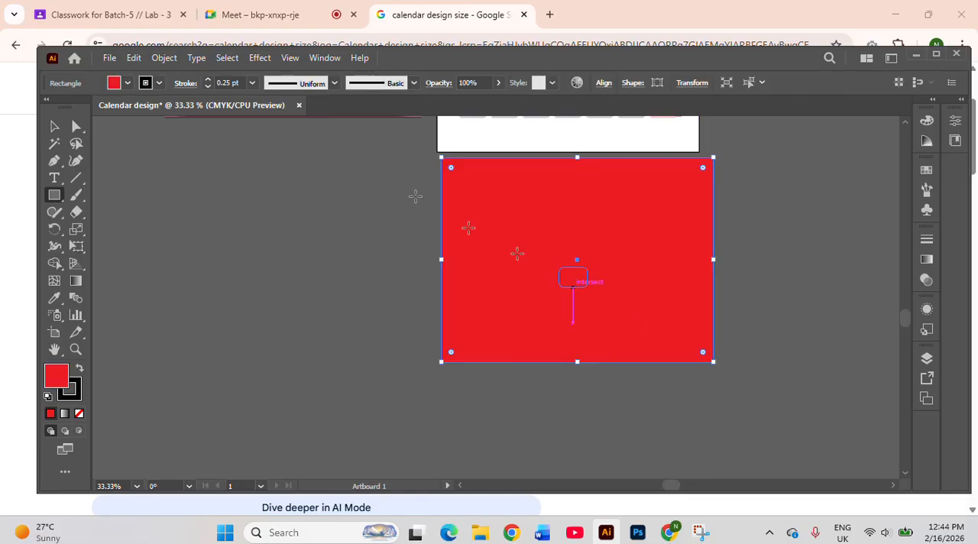
click(127, 82)
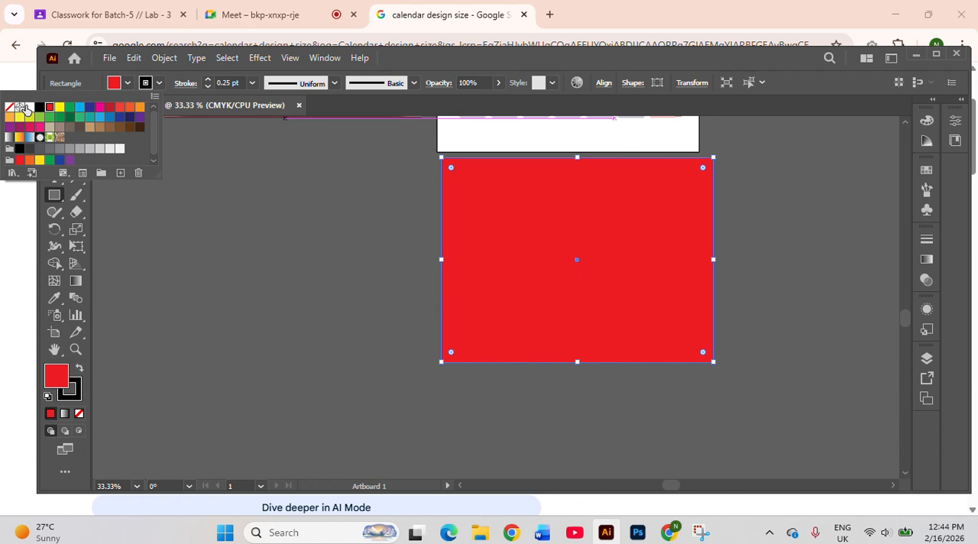
click(28, 107)
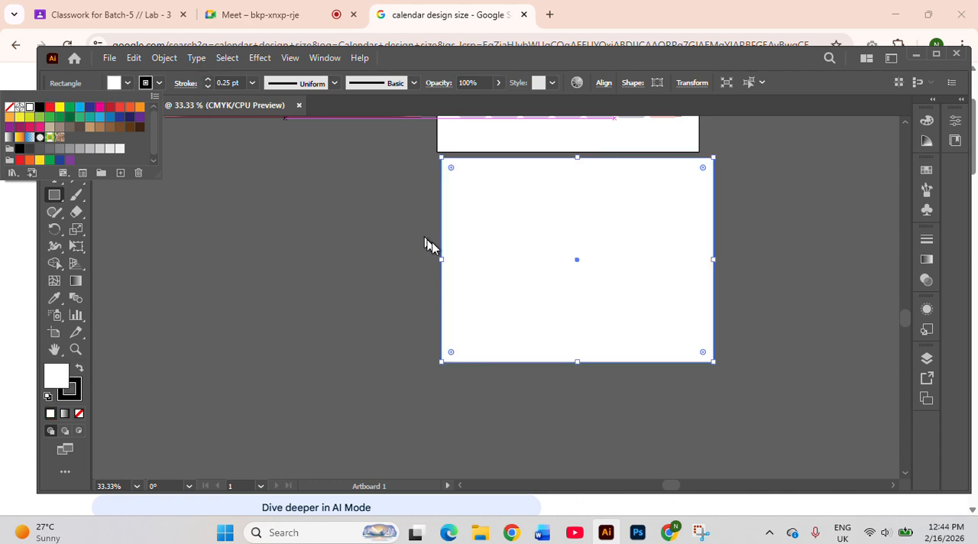
drag(448, 266, 440, 258)
Send the white rectangle to the back, behind the copied month block, and deselect it
right_click(514, 257)
mouse_move(579, 445)
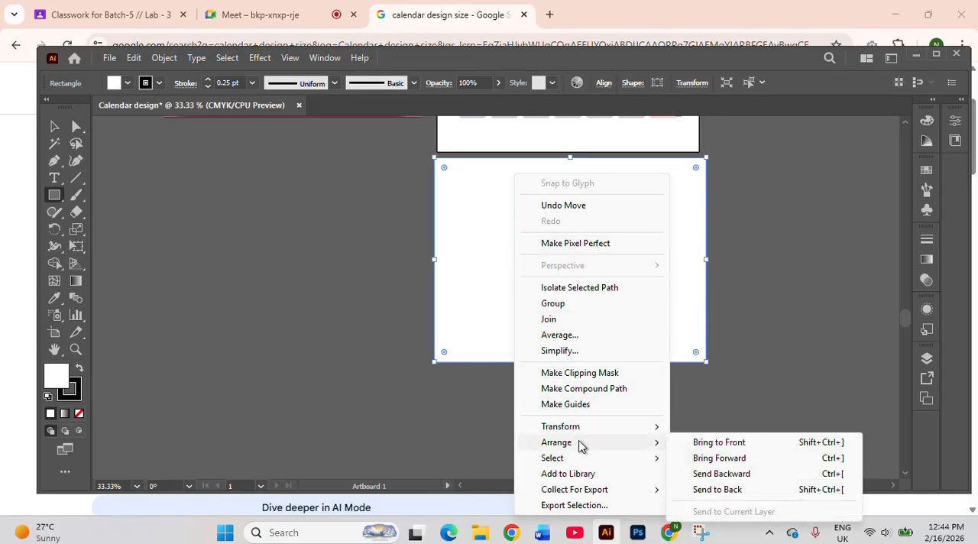
click(698, 490)
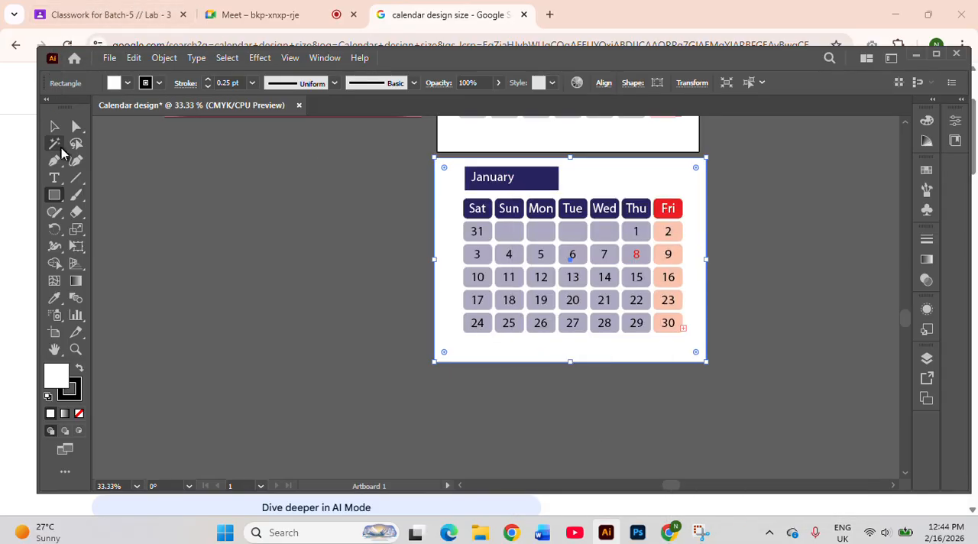
click(54, 127)
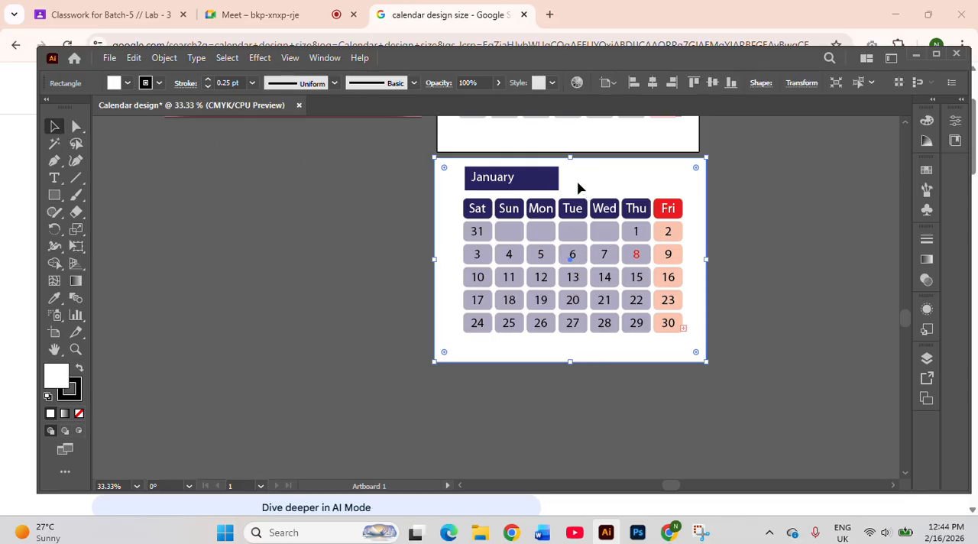
key(ctrl+shift+a)
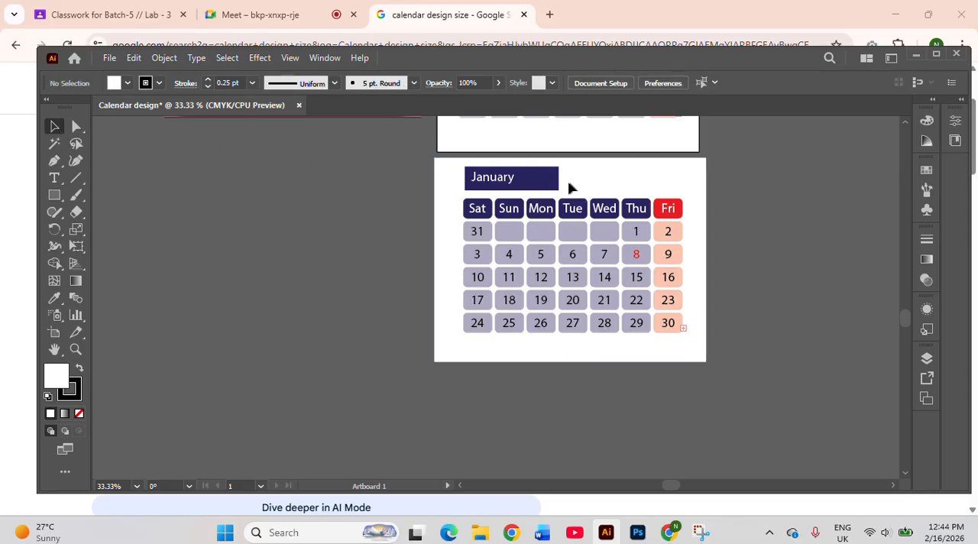
Change the month title on the copied block to February
scroll(605, 257, up, 1)
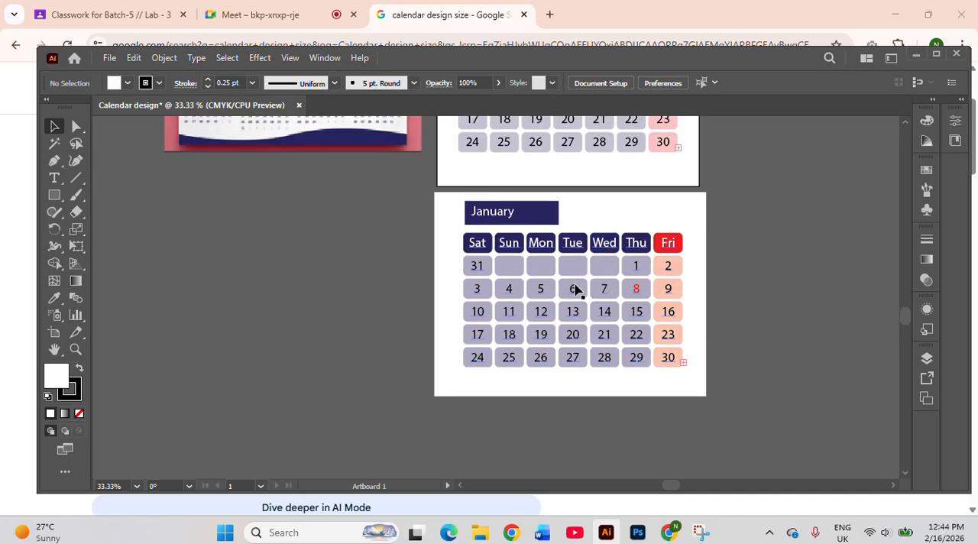
scroll(574, 289, down, 1)
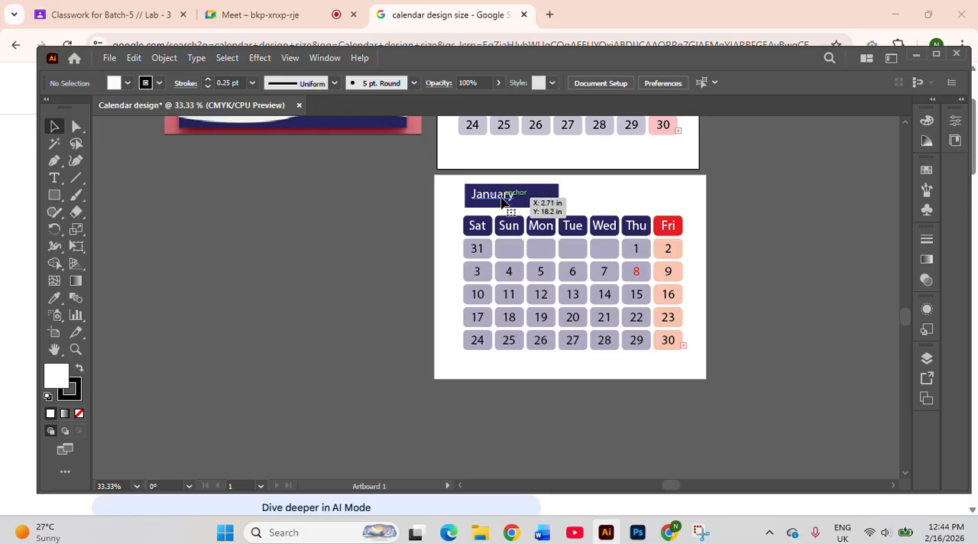
double_click(528, 202)
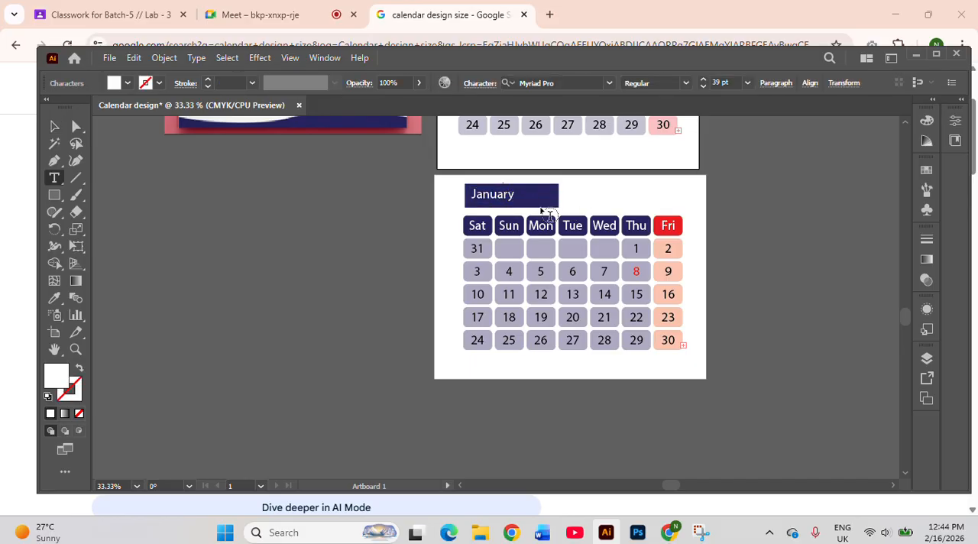
key(BackSpace)
key(BackSpace)
key(BackSpace)
key(BackSpace)
key(BackSpace)
key(BackSpace)
text(February)
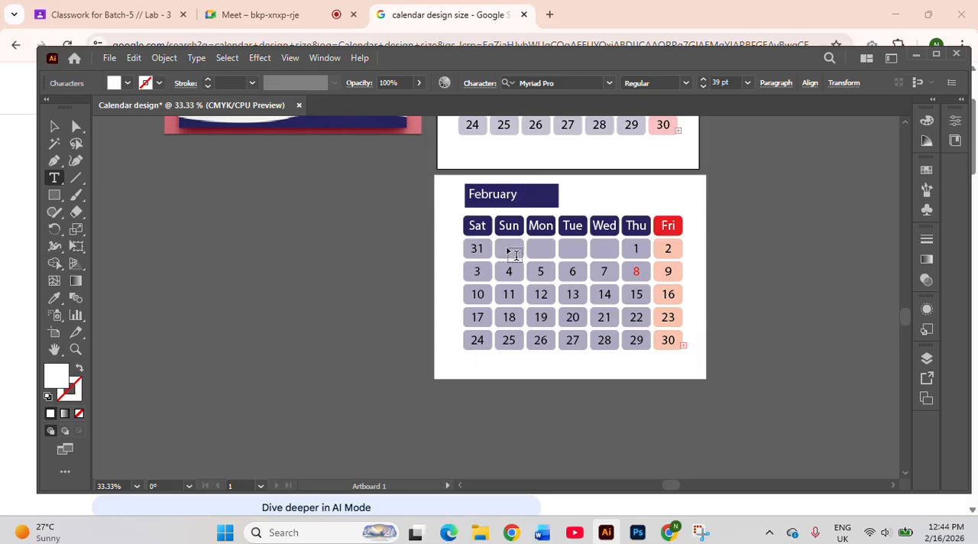
Remove 31 from February's first Sat cell and pull the dates back so that 1 falls under Sun
double_click(484, 245)
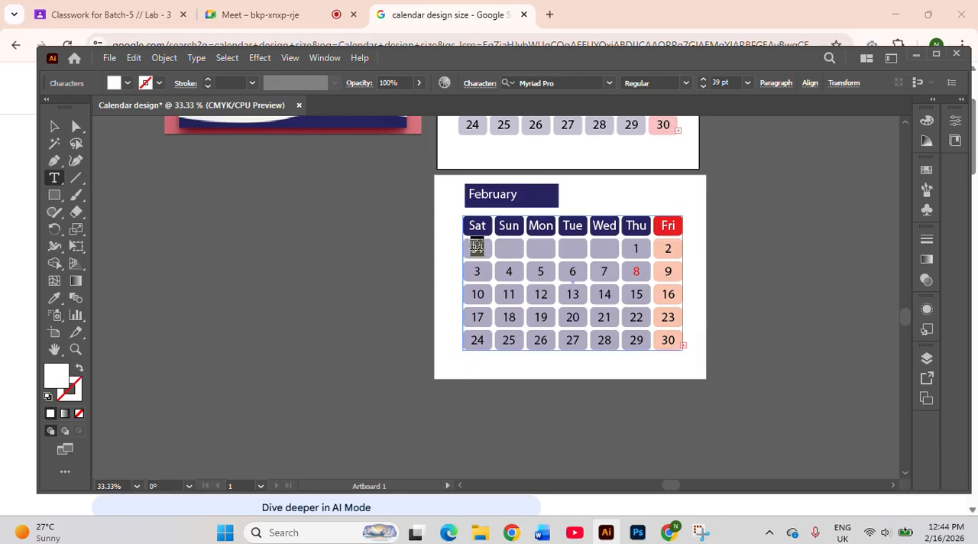
key(BackSpace)
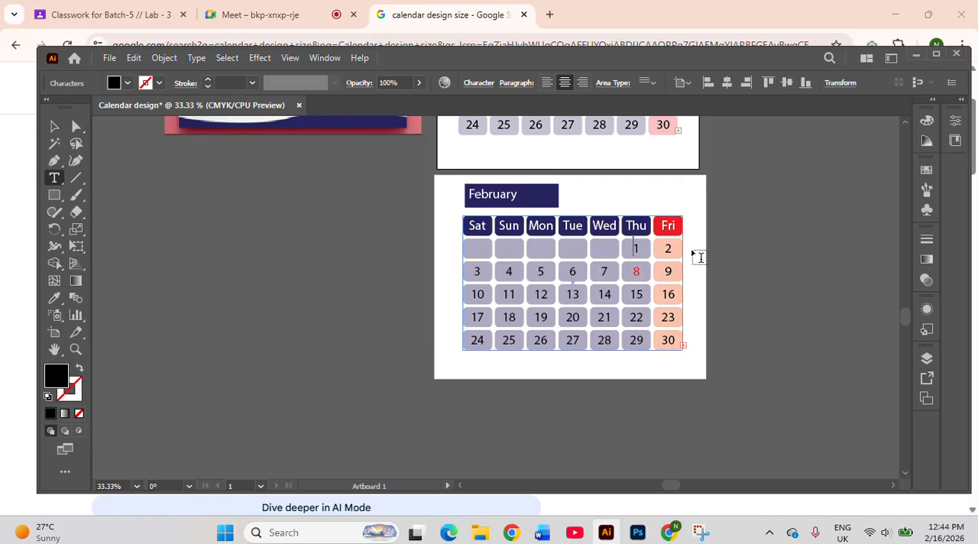
key(BackSpace)
key(BackSpace)
key(BackSpace)
key(BackSpace)
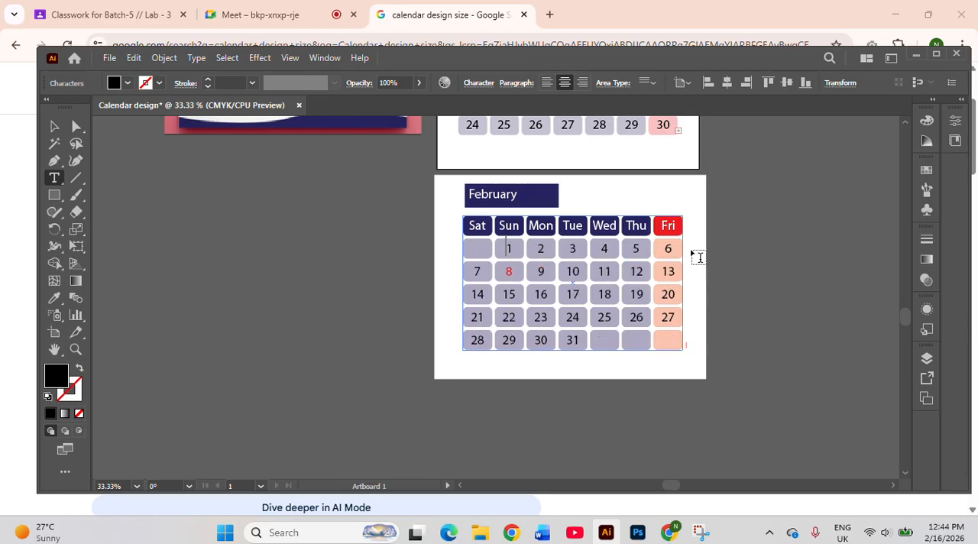
Delete the dates 29, 30 and 31 from the last row of the February grid
drag(584, 341, 507, 339)
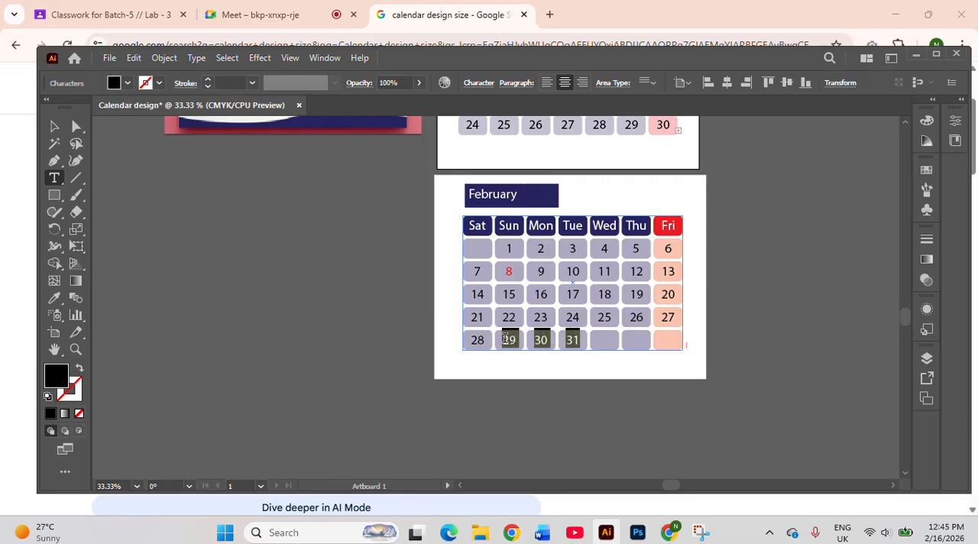
key(BackSpace)
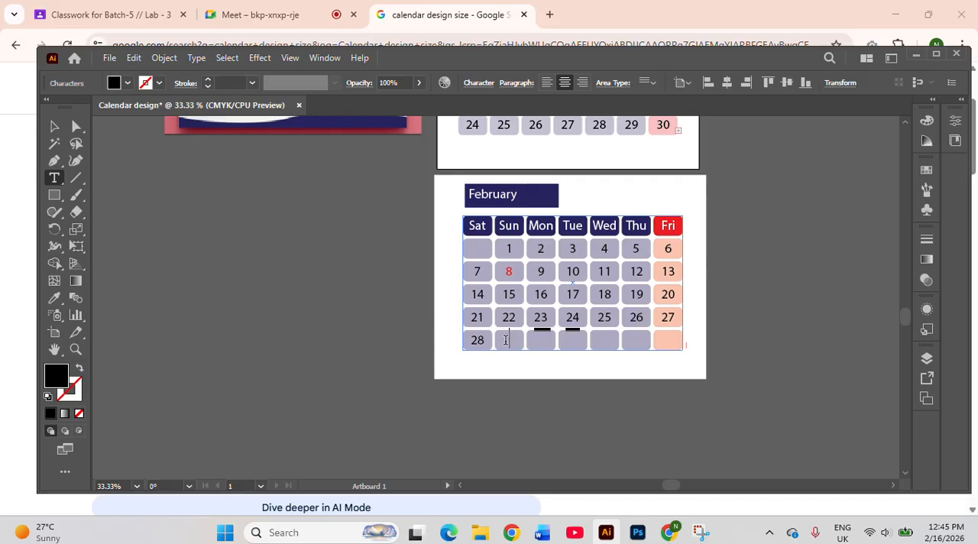
scroll(569, 310, down, 1)
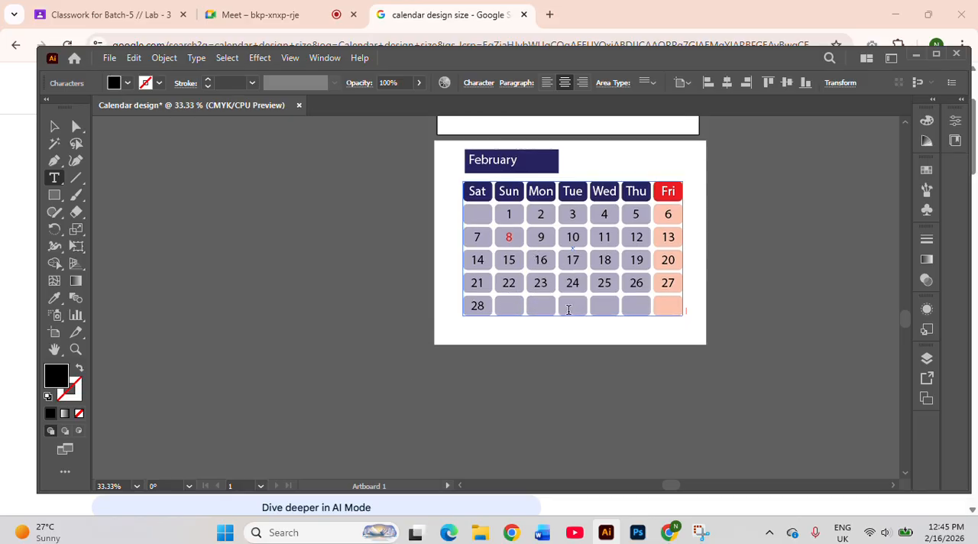
Finish editing the February dates, then copy and lock the whole February weekday and date grid
scroll(569, 310, down, 2)
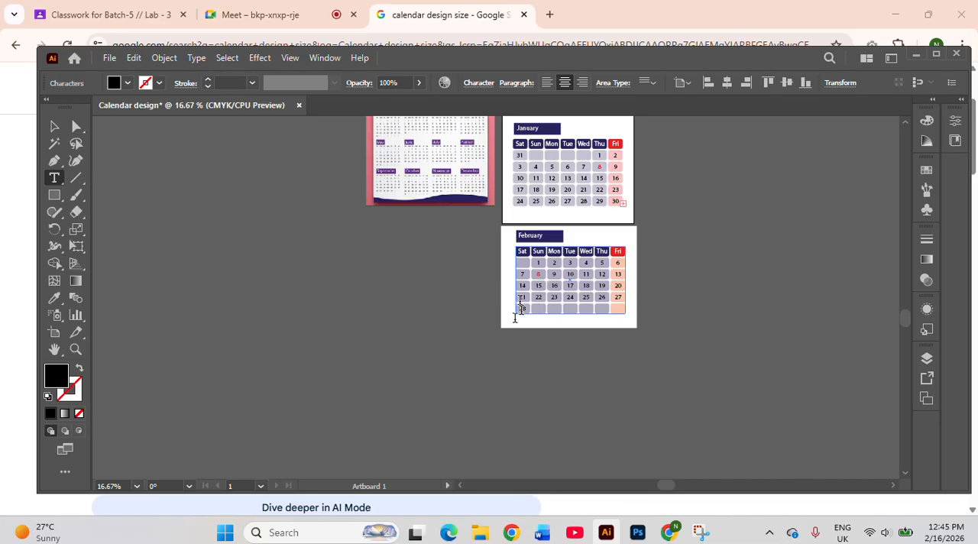
click(55, 127)
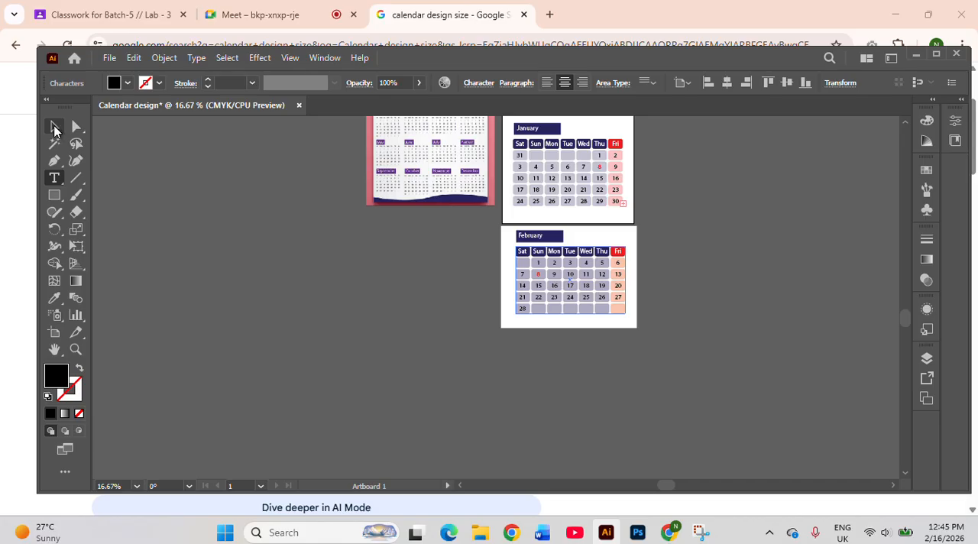
click(336, 253)
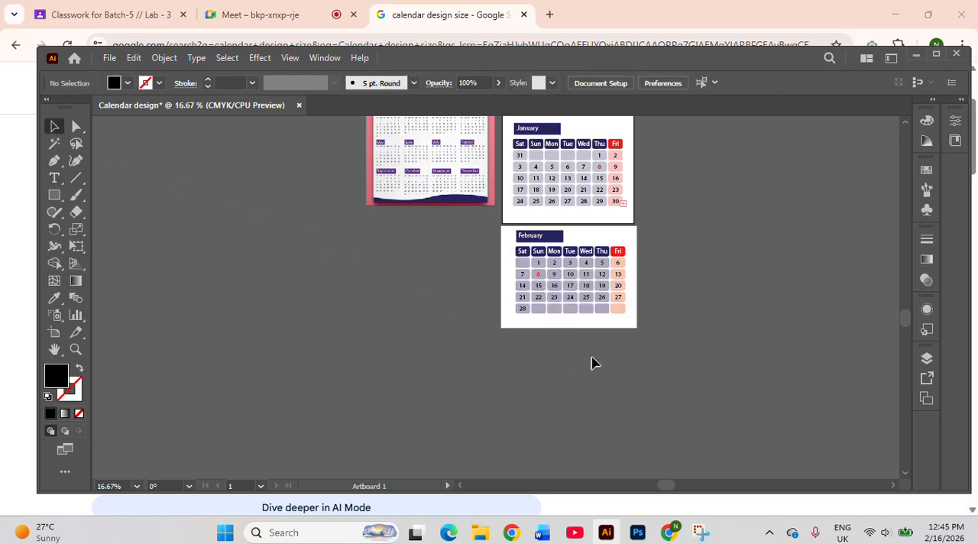
scroll(637, 311, up, 2)
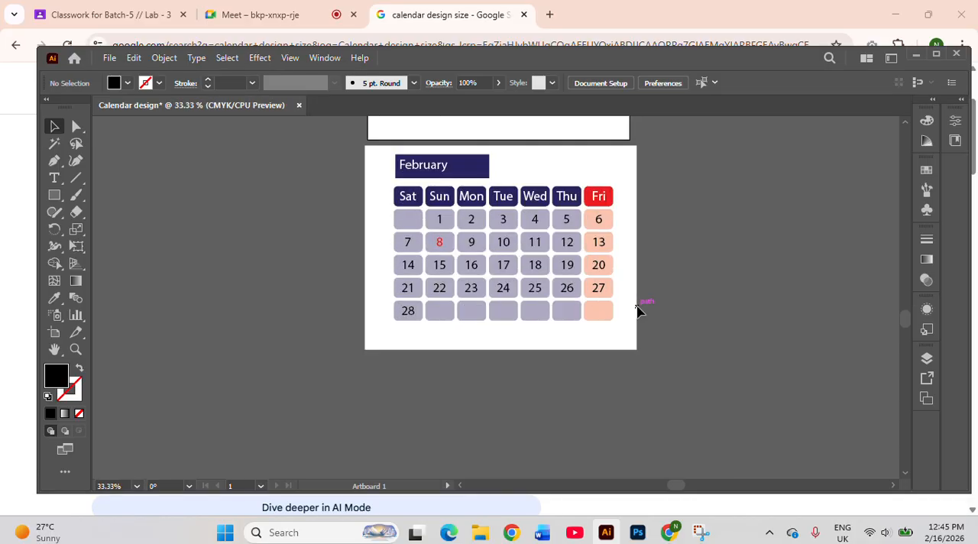
drag(382, 187, 649, 330)
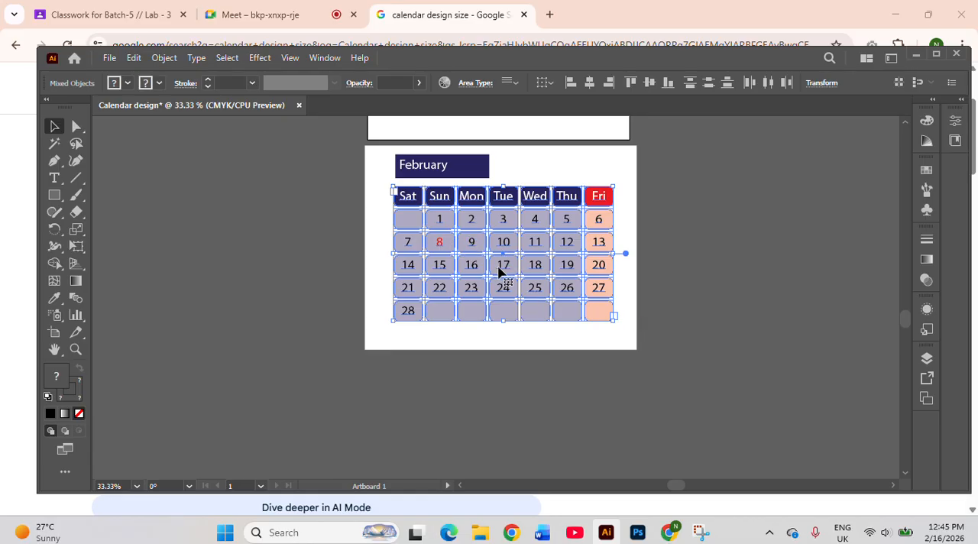
key(ctrl+c)
key(ctrl+2)
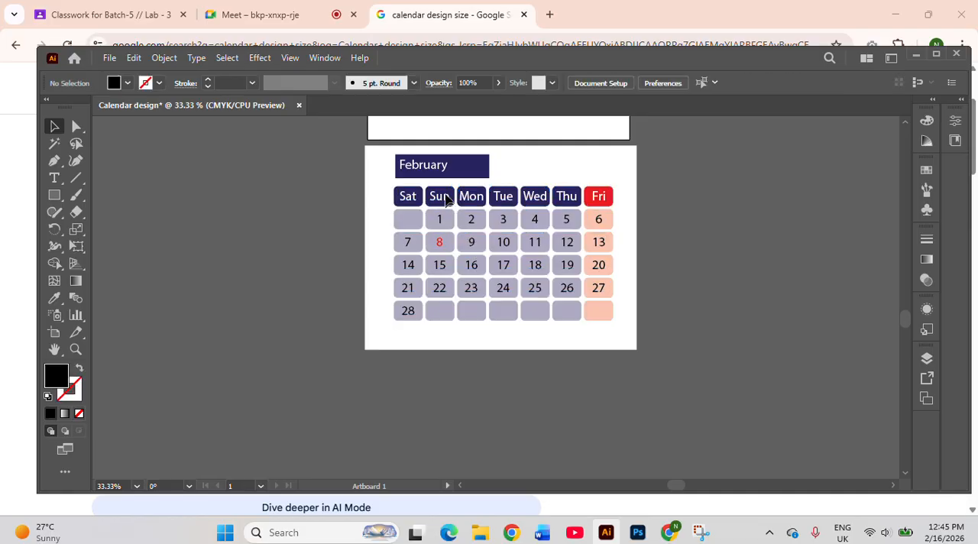
Check what is still selectable in the February block by selecting across it, then deselect
click(414, 31)
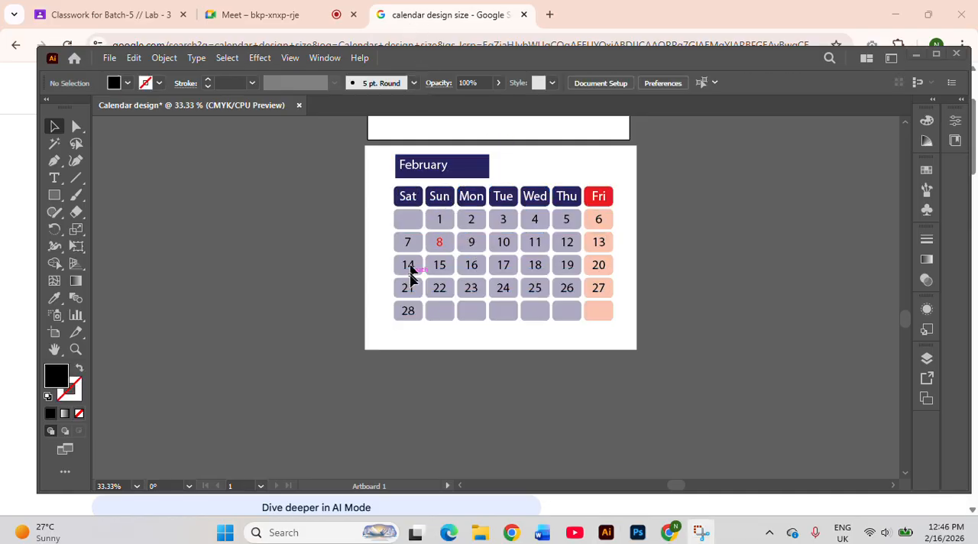
click(408, 198)
drag(380, 168, 625, 324)
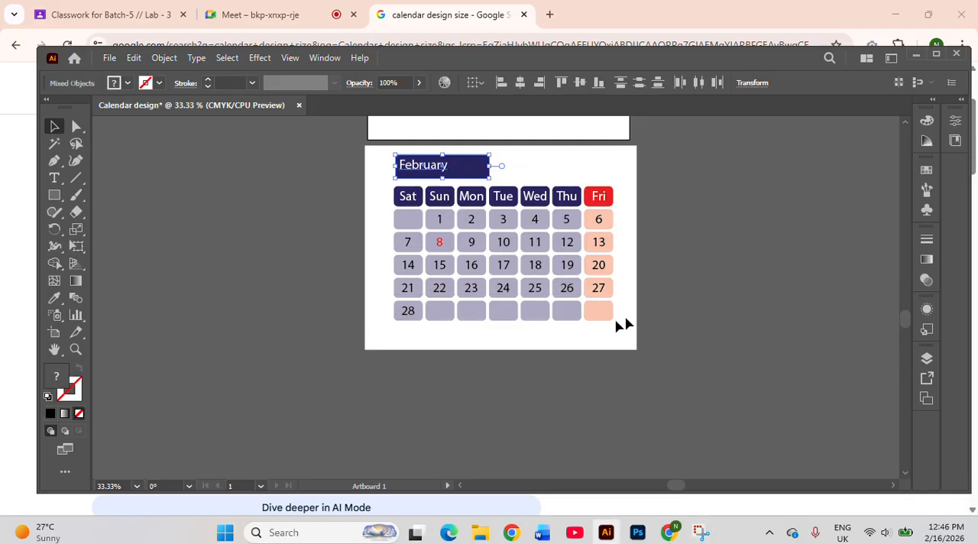
click(544, 351)
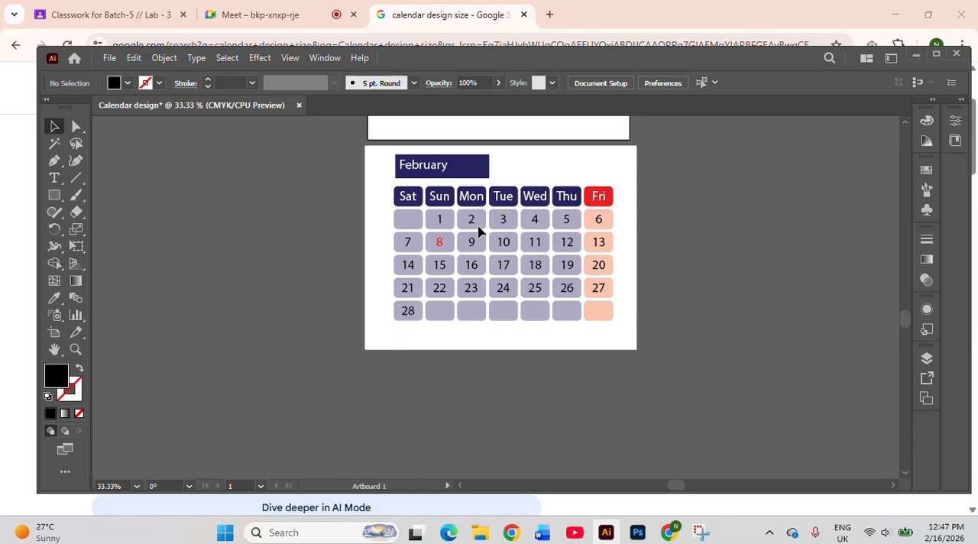
Try a placeholder text area over the February grid, browse the fonts for it, and delete the text area
click(54, 178)
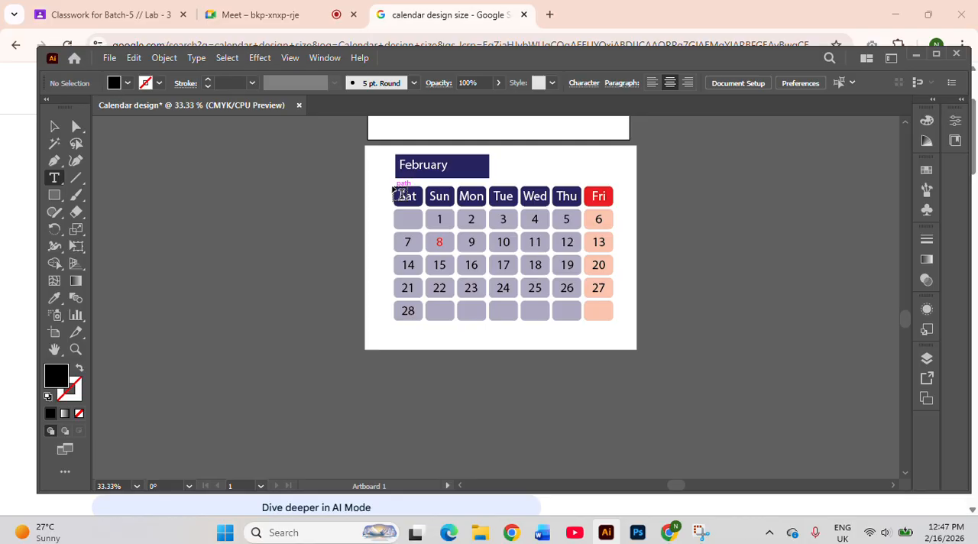
drag(393, 186, 617, 324)
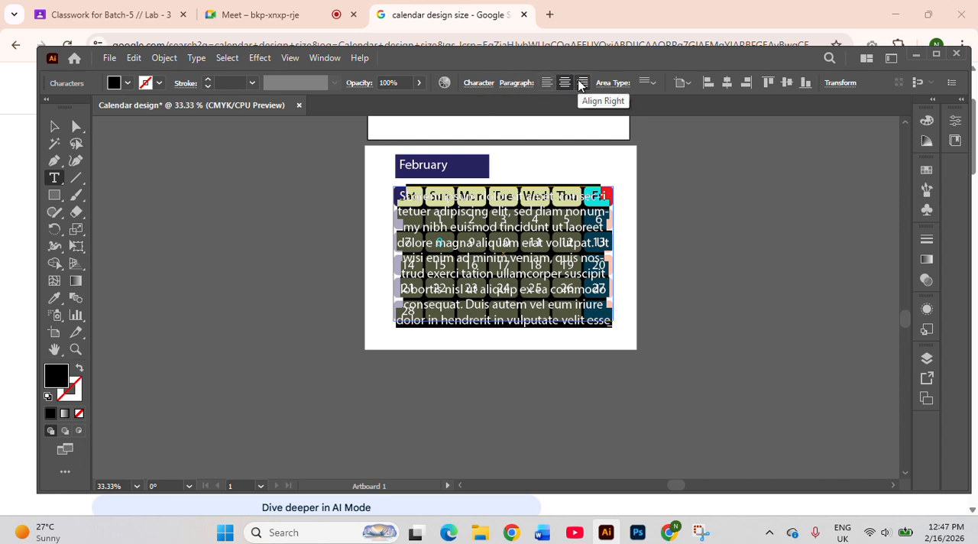
click(480, 83)
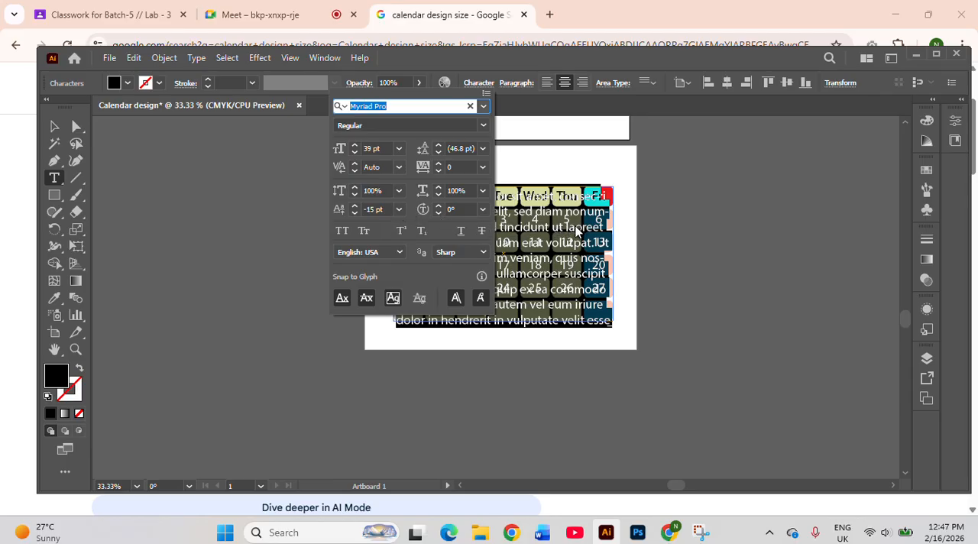
click(483, 107)
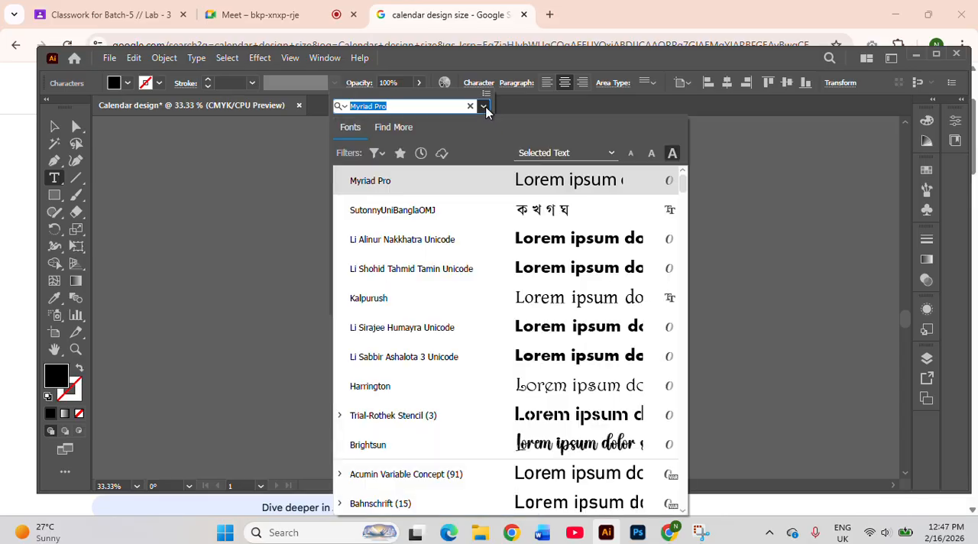
click(217, 157)
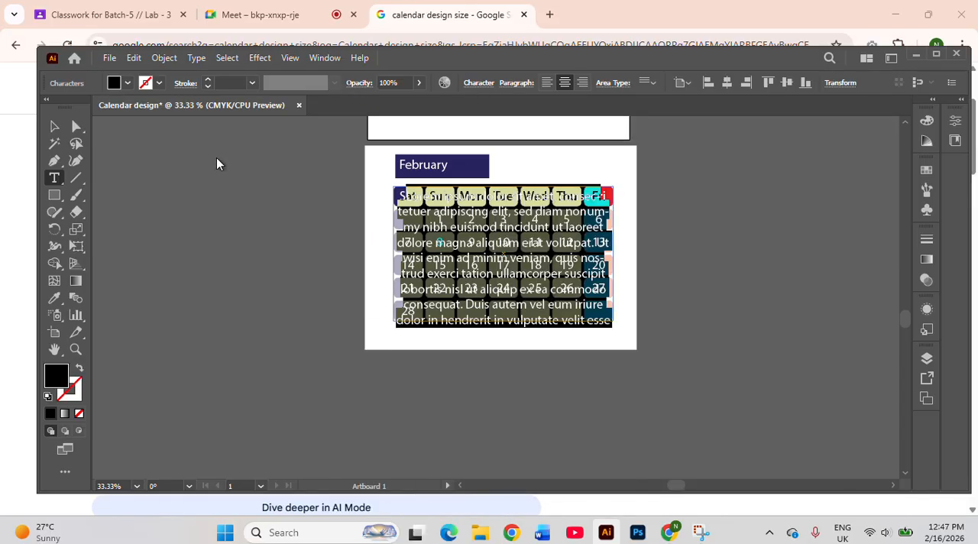
click(57, 125)
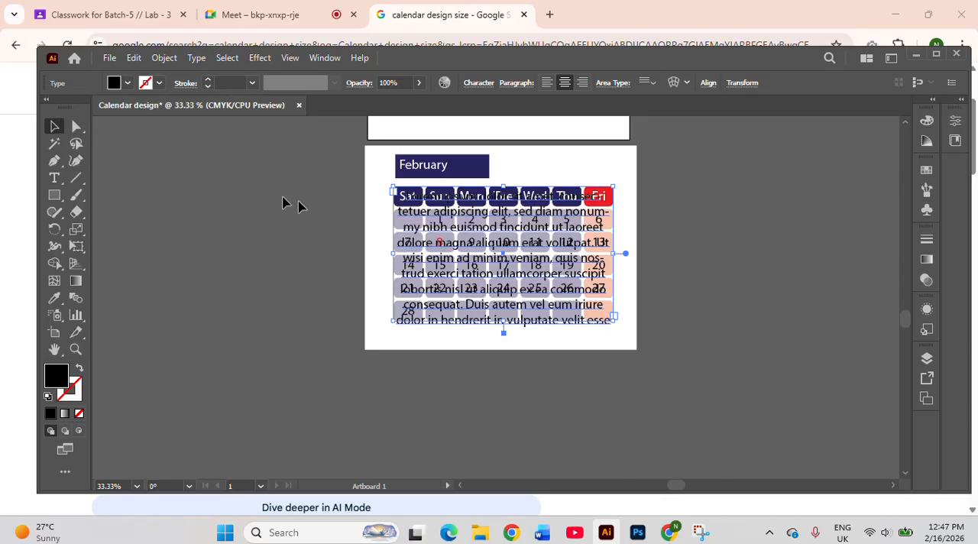
key(Delete)
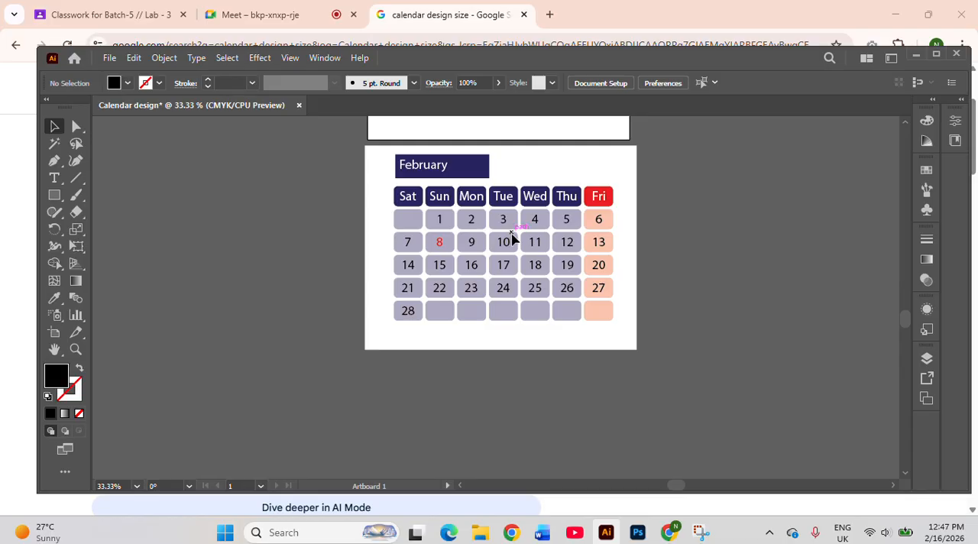
Examine the January date grid together with the February block and the reference calendar
scroll(516, 241, up, 3)
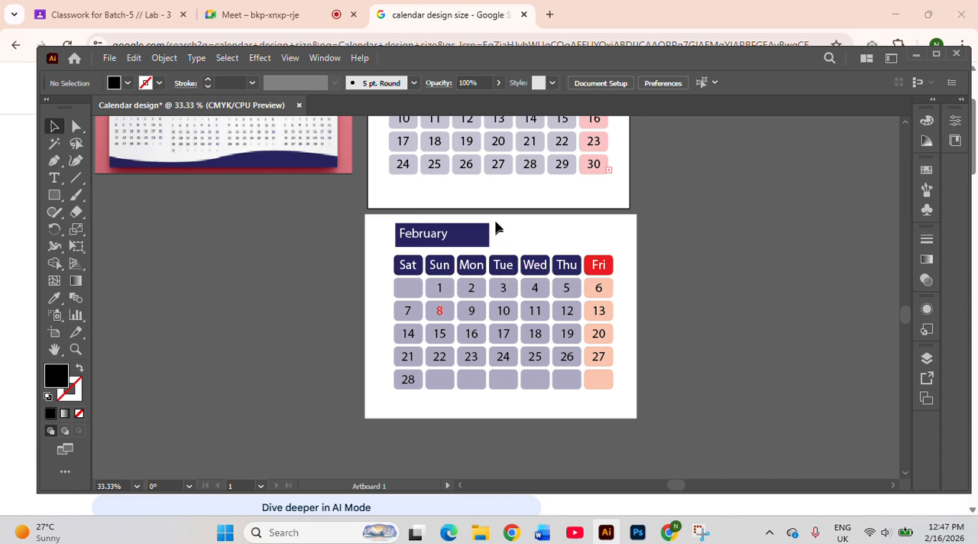
click(508, 173)
scroll(505, 174, up, 1)
scroll(502, 171, up, 3)
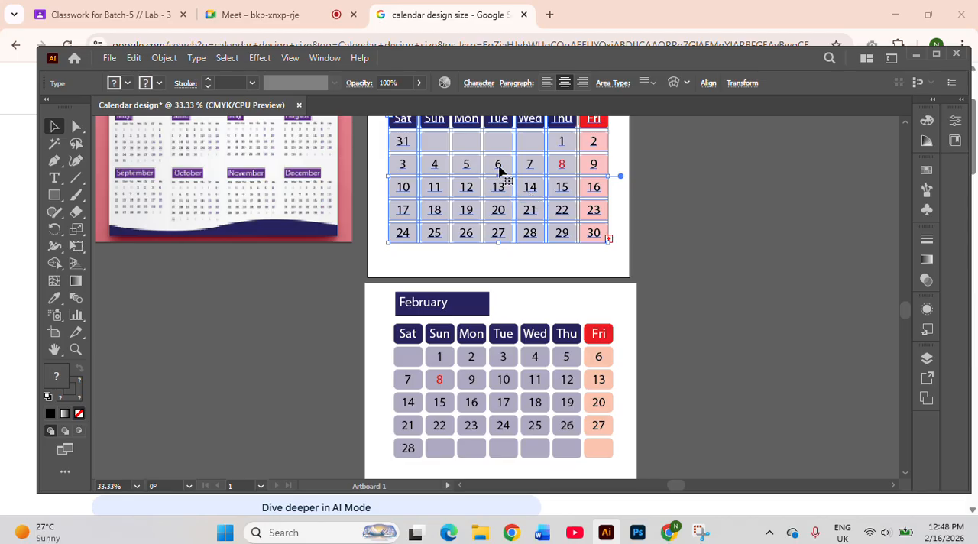
scroll(501, 174, up, 3)
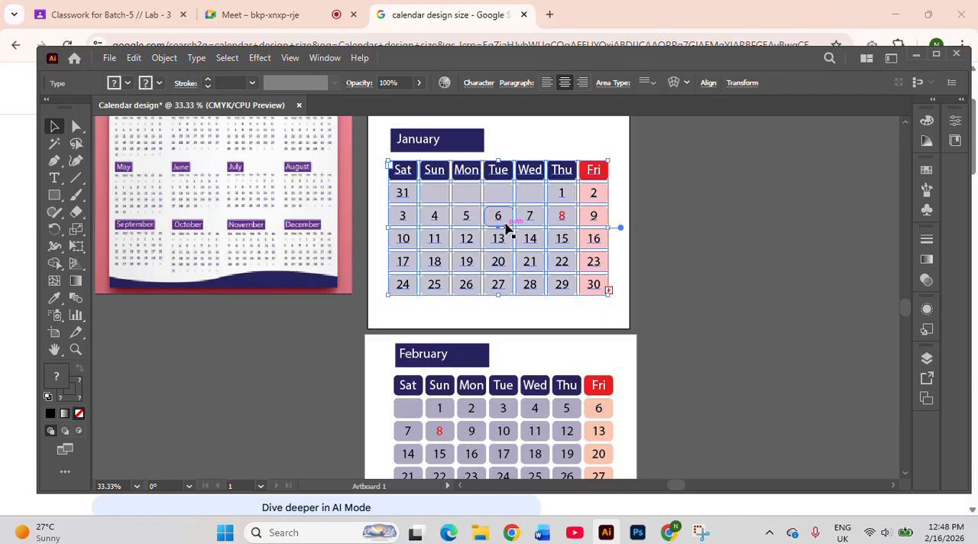
key(ctrl+minus)
key(ctrl+minus)
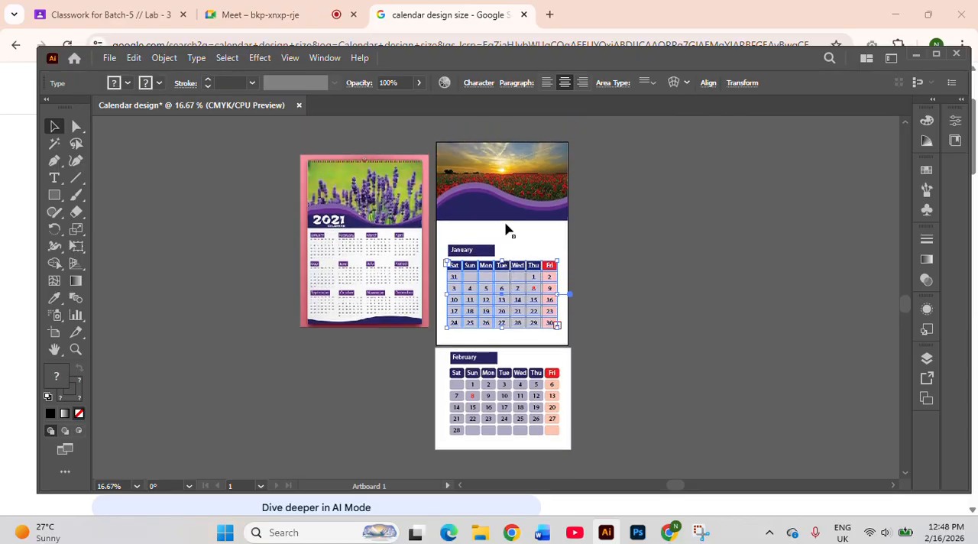
click(618, 205)
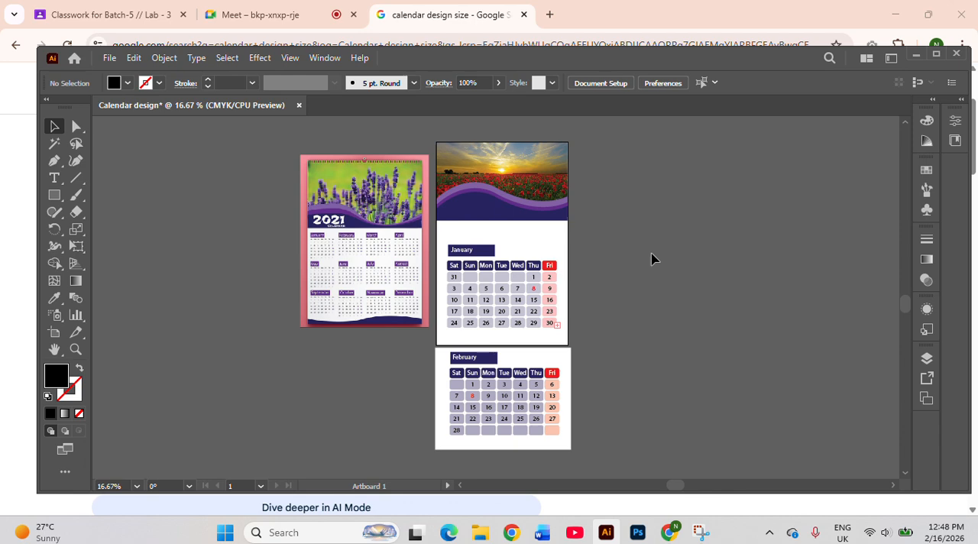
scroll(652, 259, down, 3)
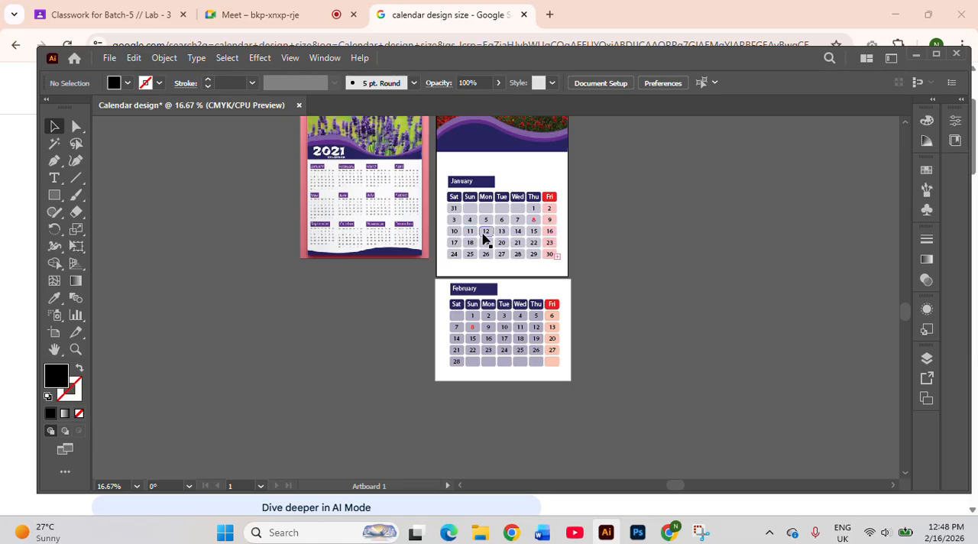
click(55, 195)
drag(127, 213, 261, 328)
key(ctrl+z)
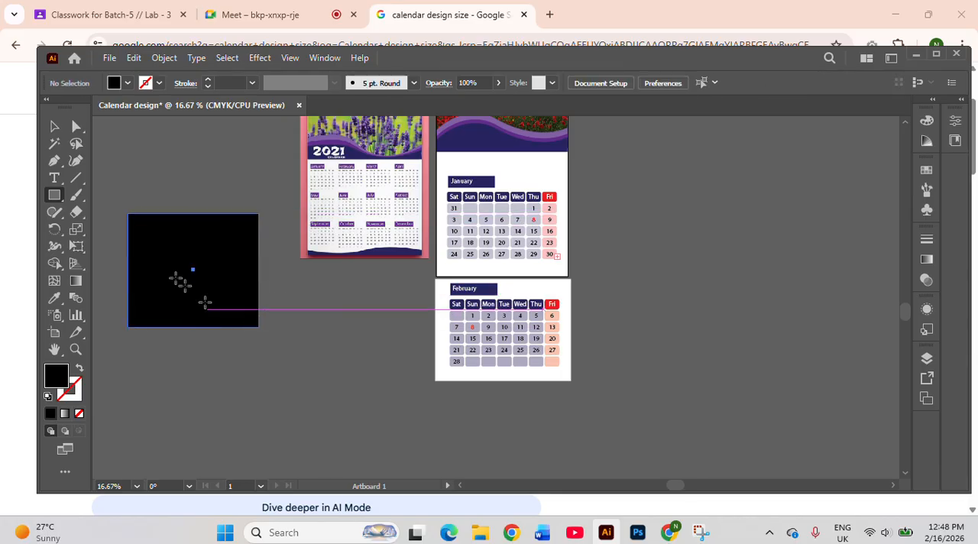
Create a placeholder text area about 11.82 x 9.42 in on the empty canvas beside the calendar, below the reference image's upper half
click(59, 164)
click(54, 178)
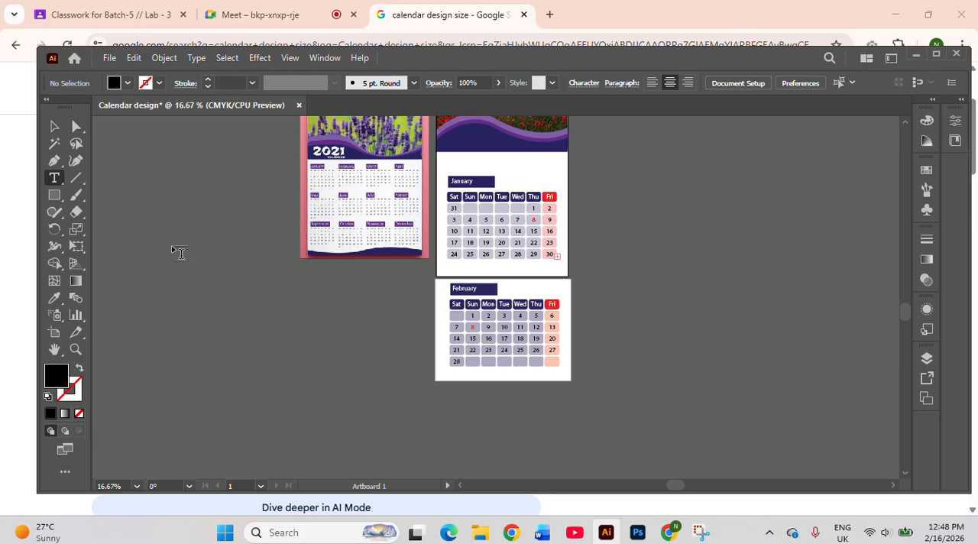
drag(147, 246, 290, 363)
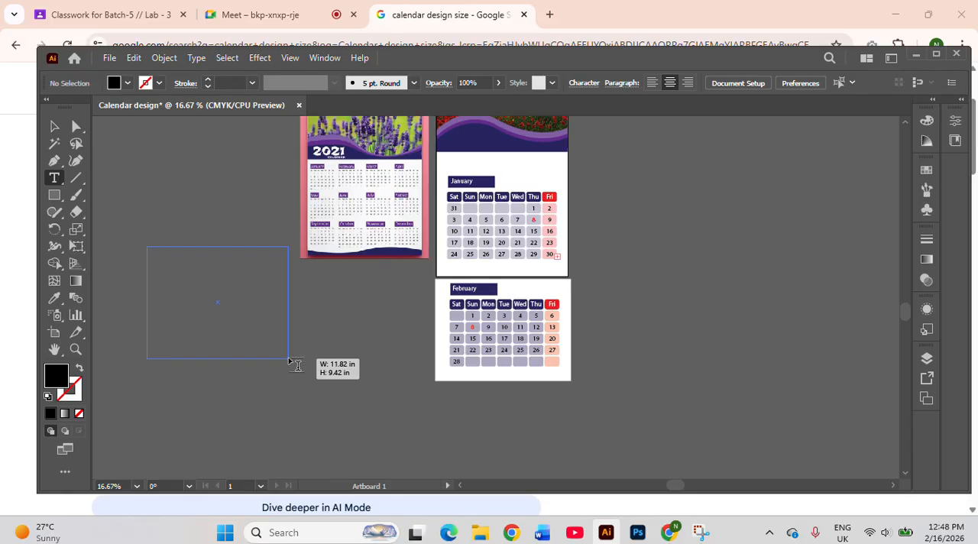
drag(289, 356, 289, 356)
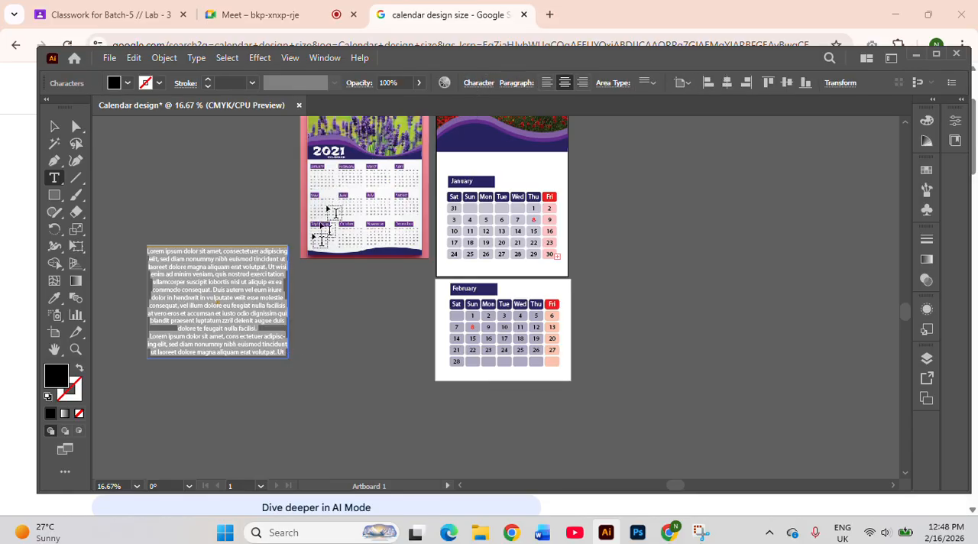
Set the font size of the placeholder text to 72 pt
click(479, 82)
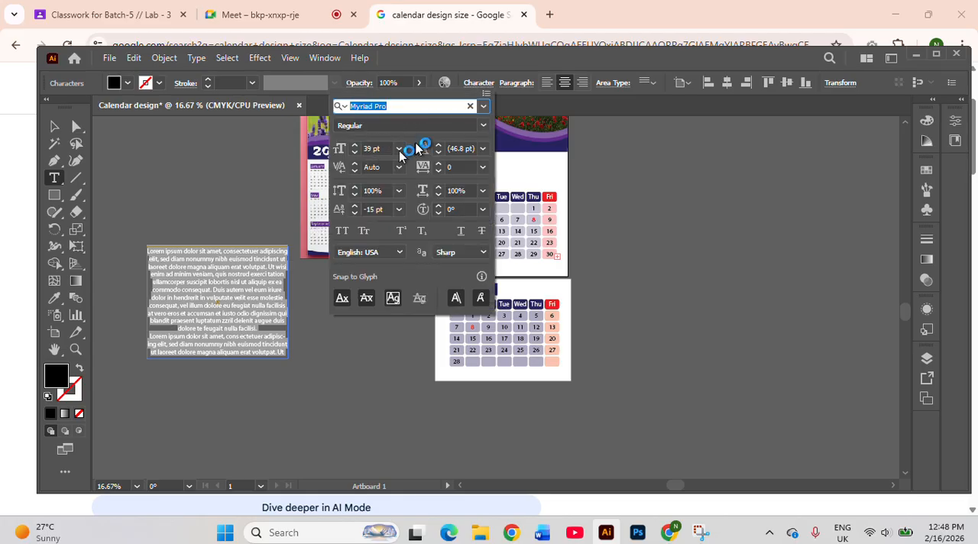
click(398, 148)
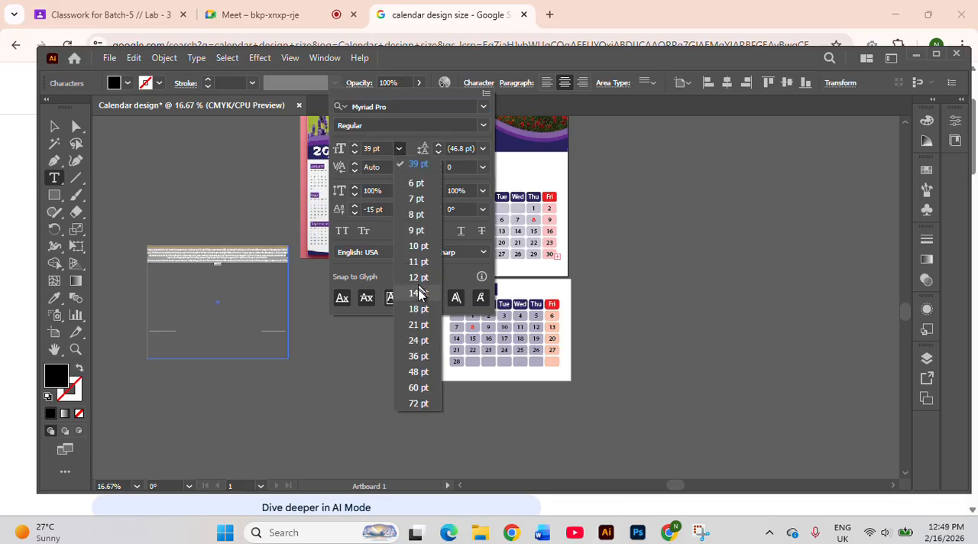
click(419, 404)
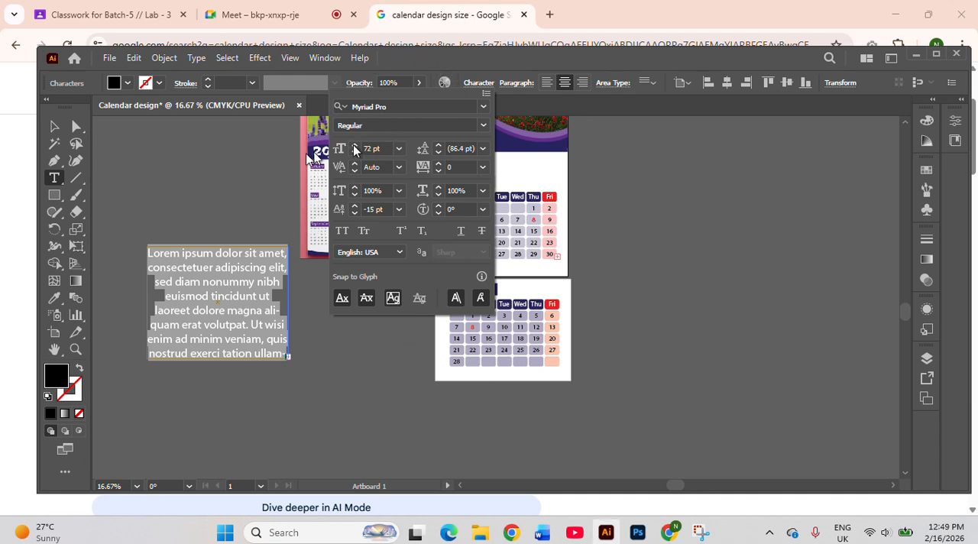
Divide the placeholder text area into 6 rows and 7 columns with Area Type Options
click(204, 57)
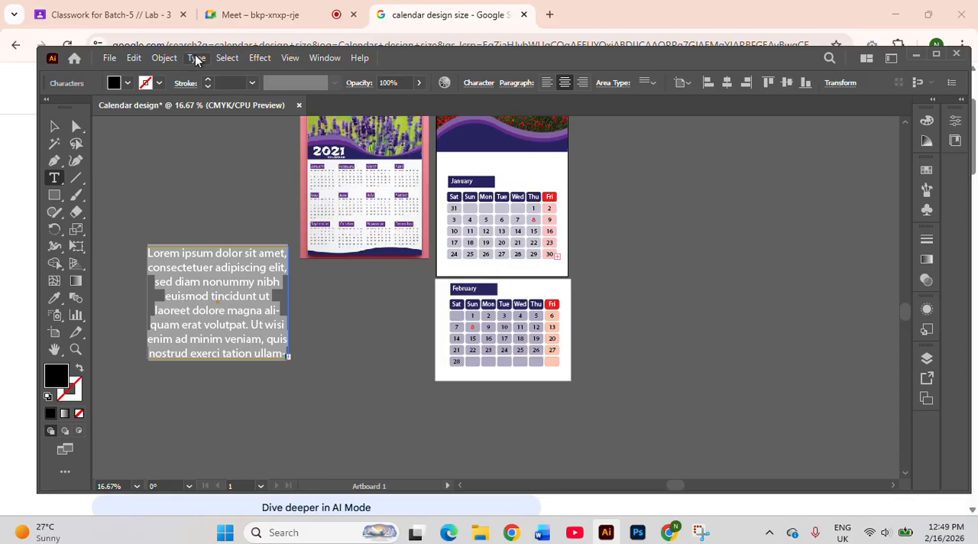
click(193, 58)
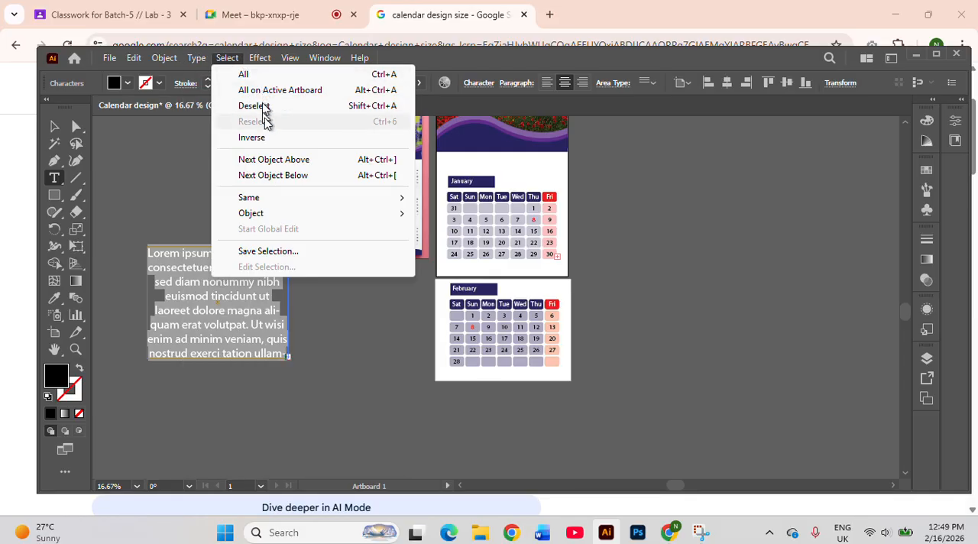
mouse_move(181, 64)
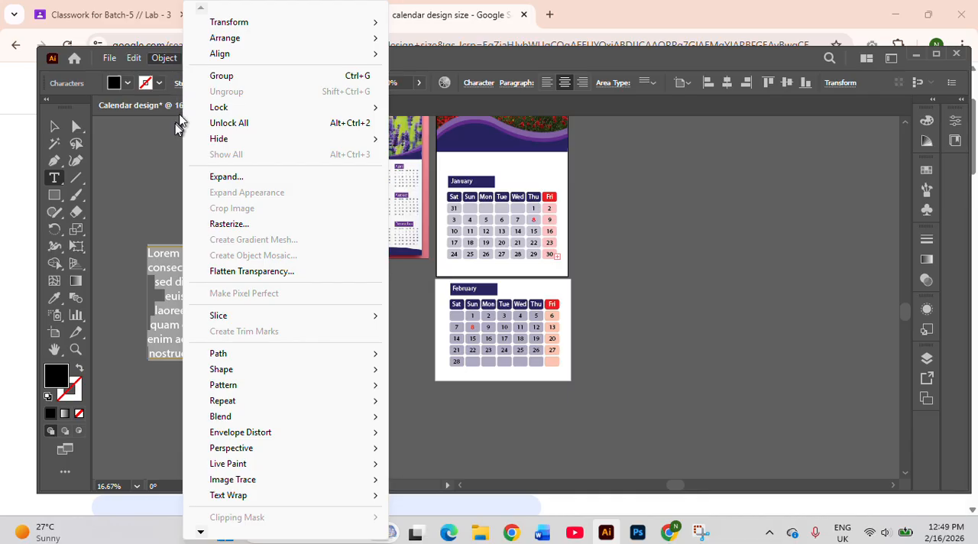
click(404, 52)
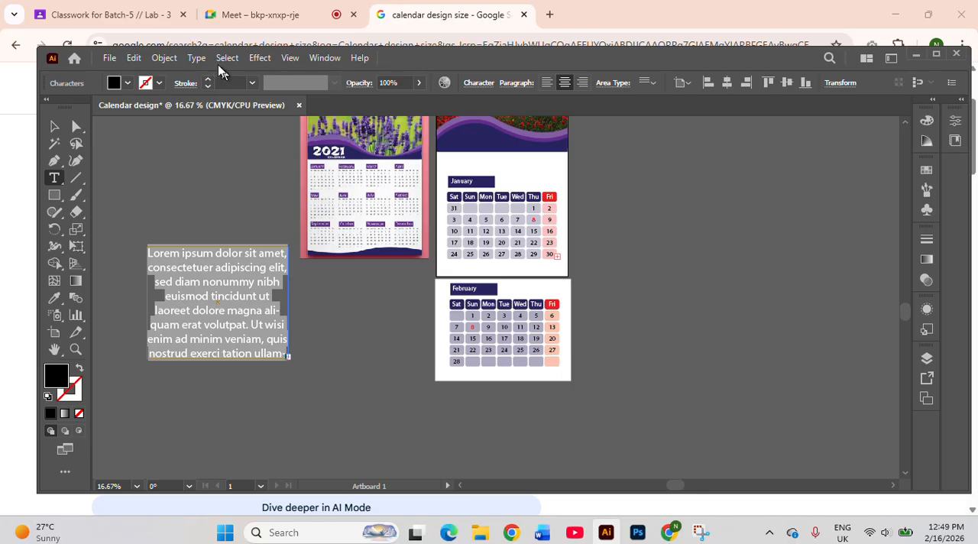
click(193, 58)
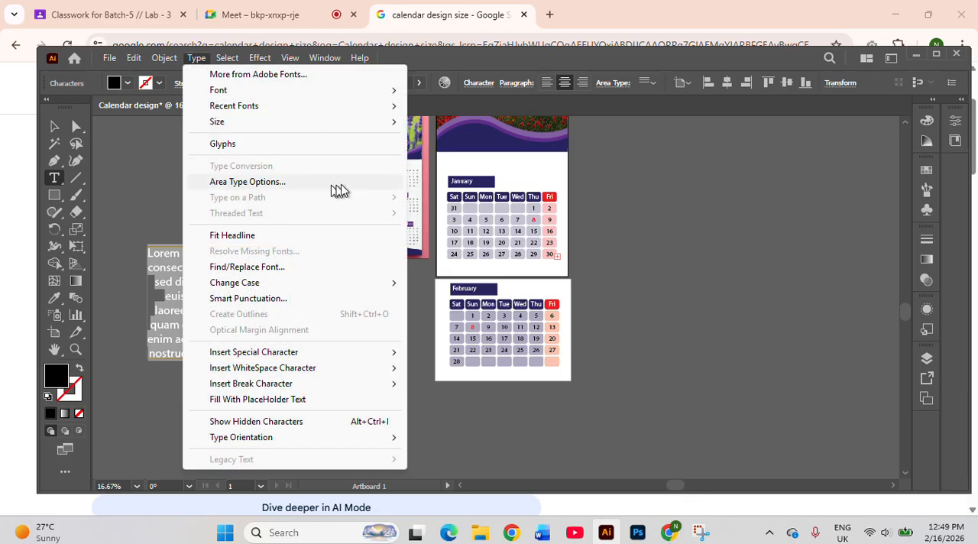
click(339, 186)
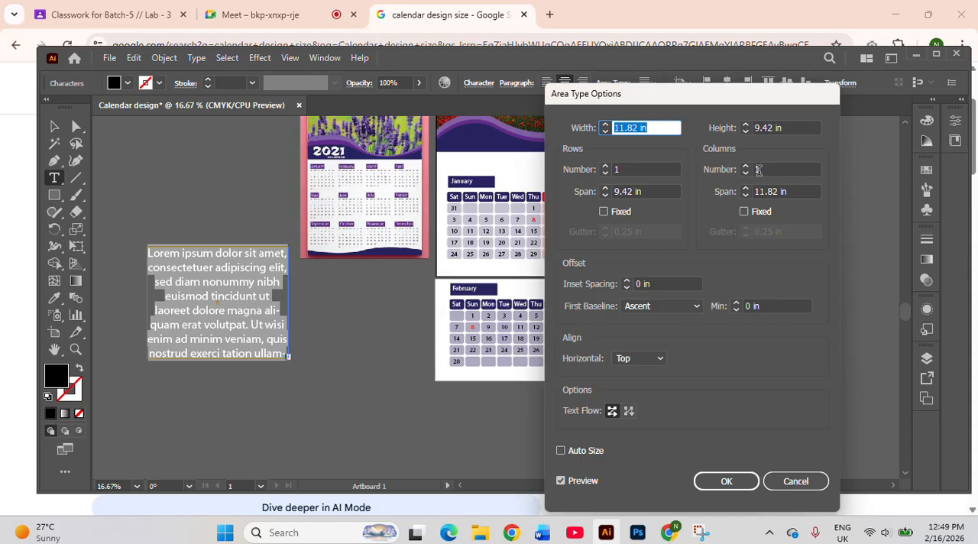
click(605, 166)
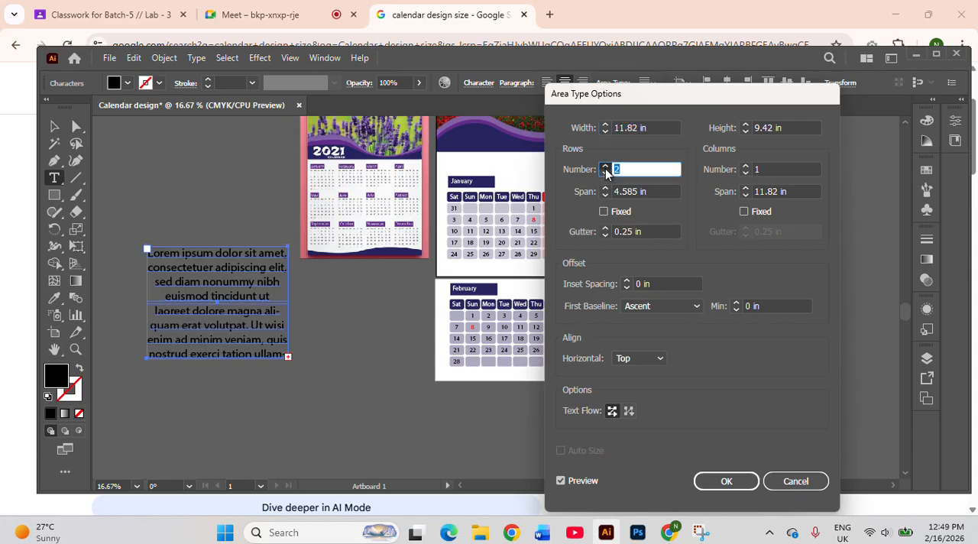
click(606, 166)
click(606, 166)
click(606, 166)
click(606, 166)
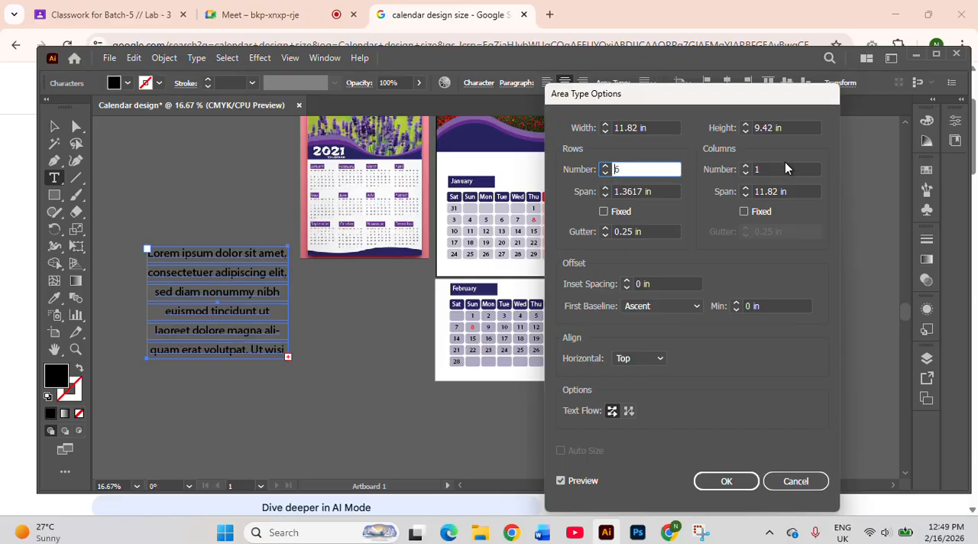
click(745, 165)
click(744, 165)
click(745, 165)
click(744, 165)
click(745, 165)
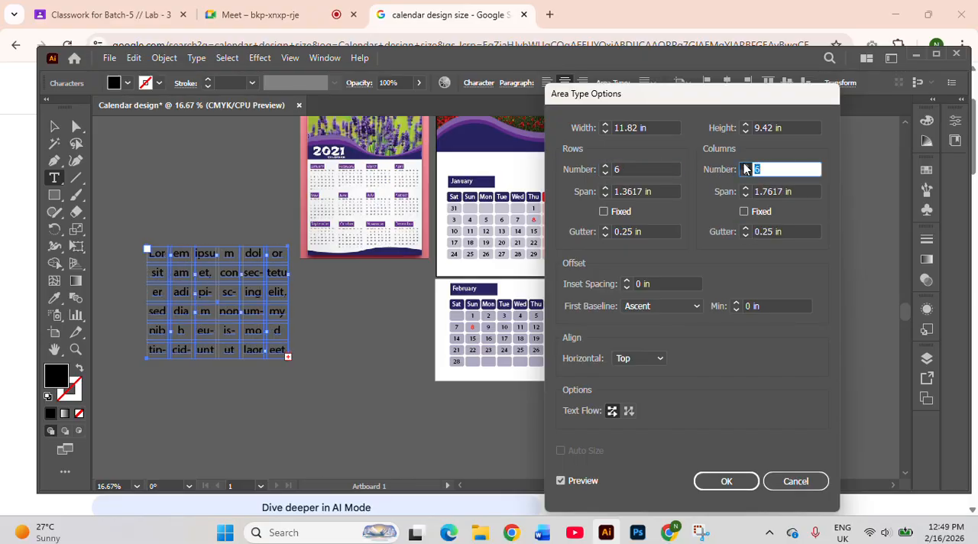
click(745, 165)
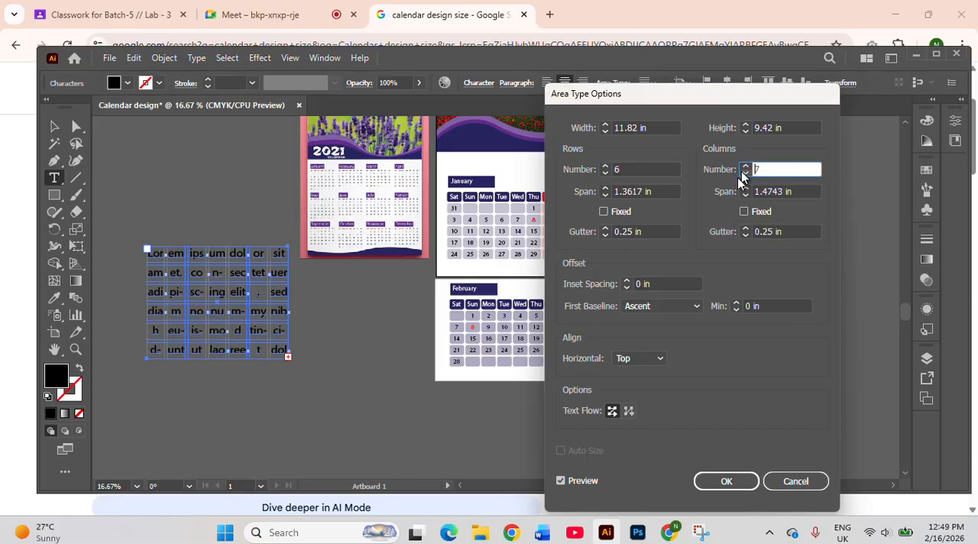
Set both the row and column gutters of the text area to 0.125 in and apply the options
click(605, 235)
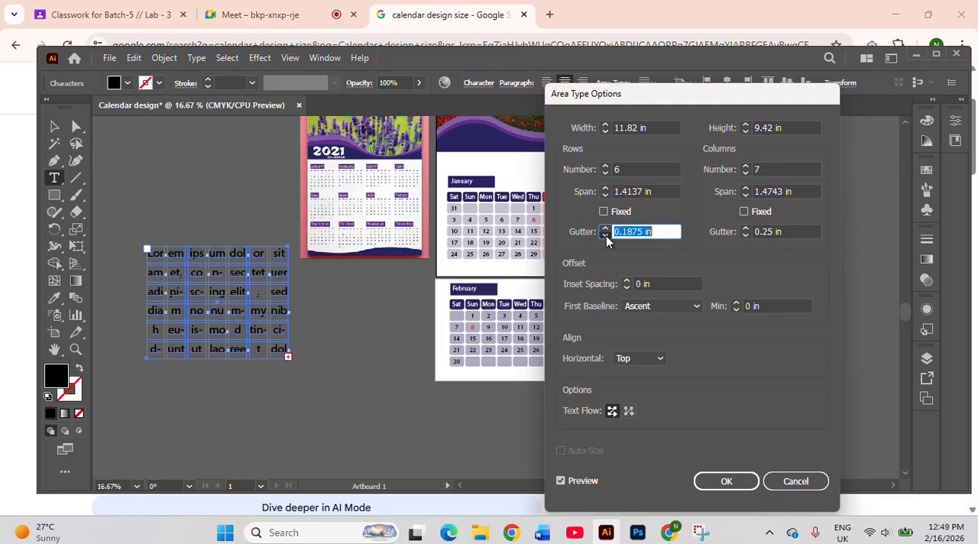
click(605, 235)
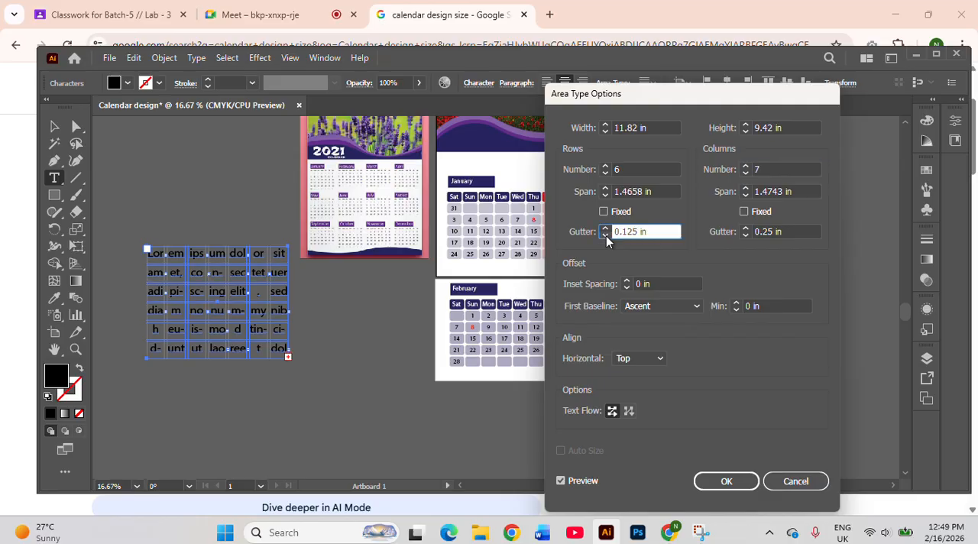
click(746, 236)
click(746, 236)
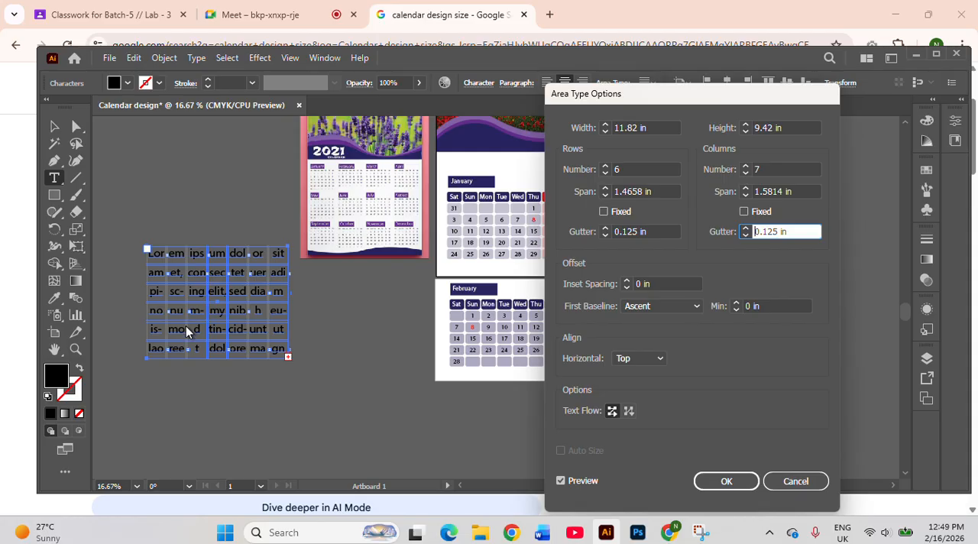
click(726, 480)
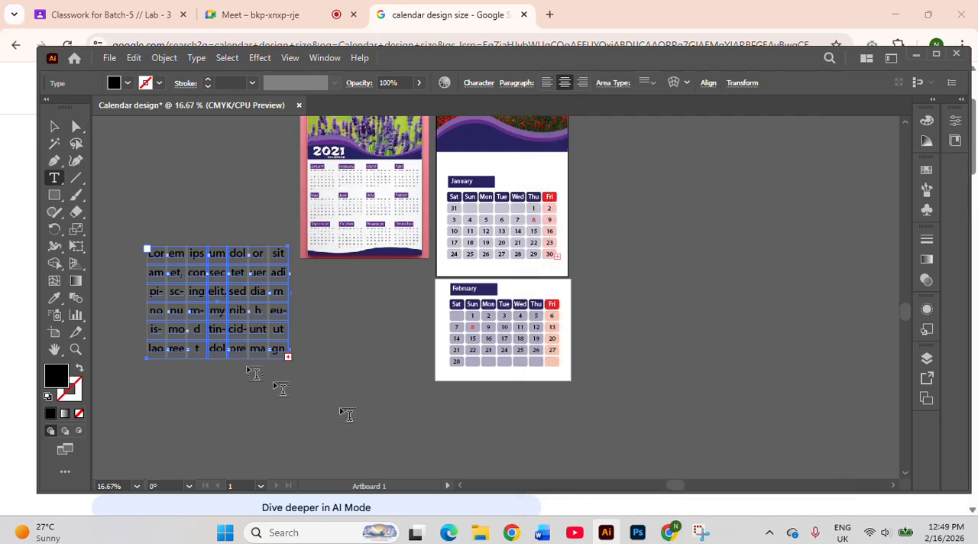
Replace all the placeholder text in the grid with the sample entries "qw qe qw e" across the first row's cells
click(156, 254)
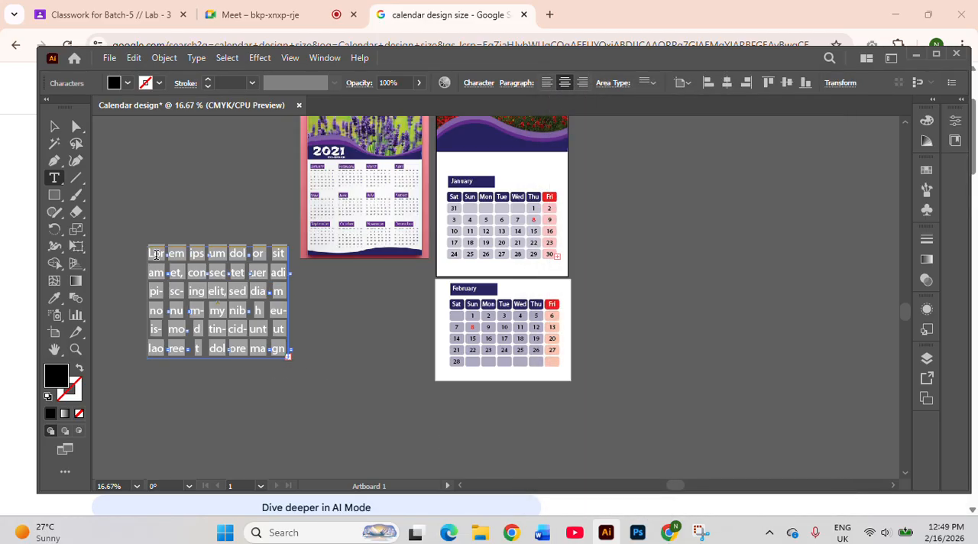
triple_click(156, 254)
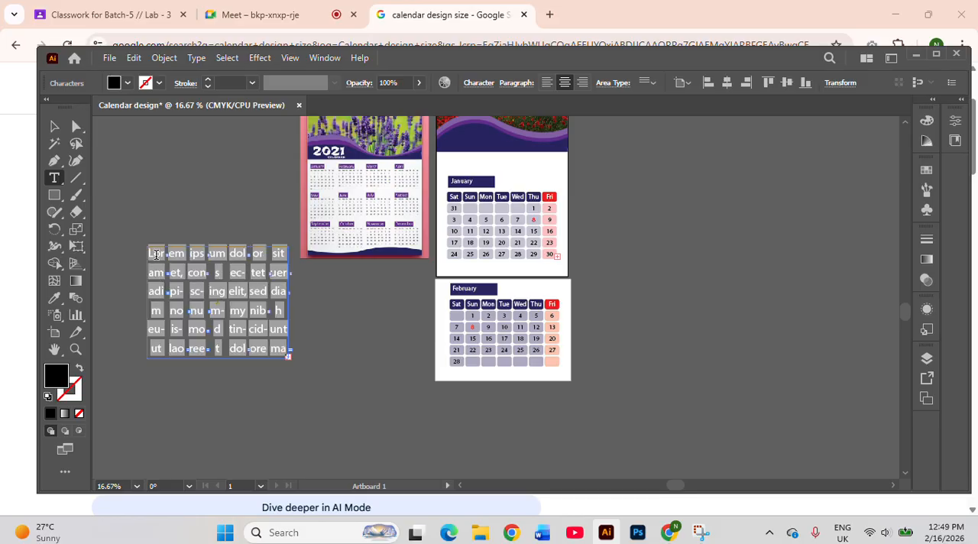
key(Delete)
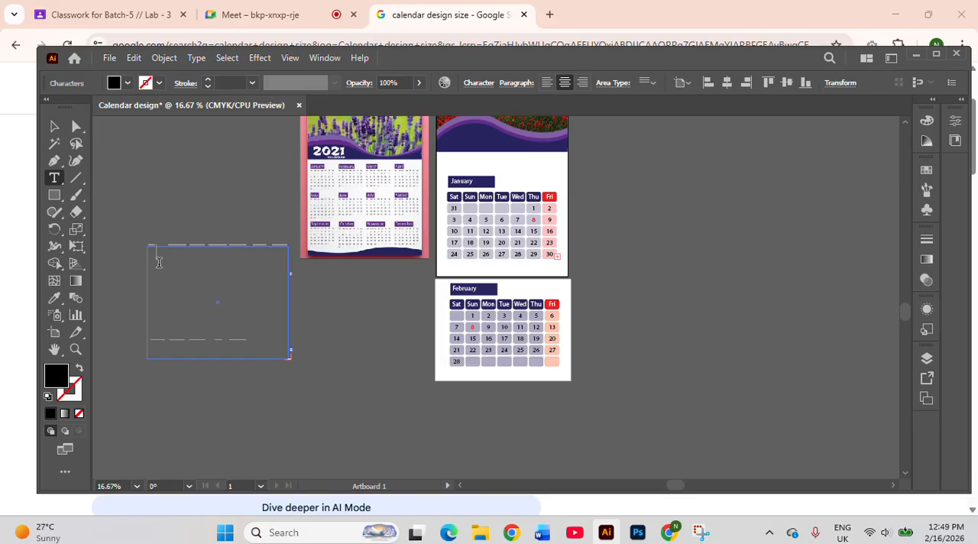
text(qw qe qw e)
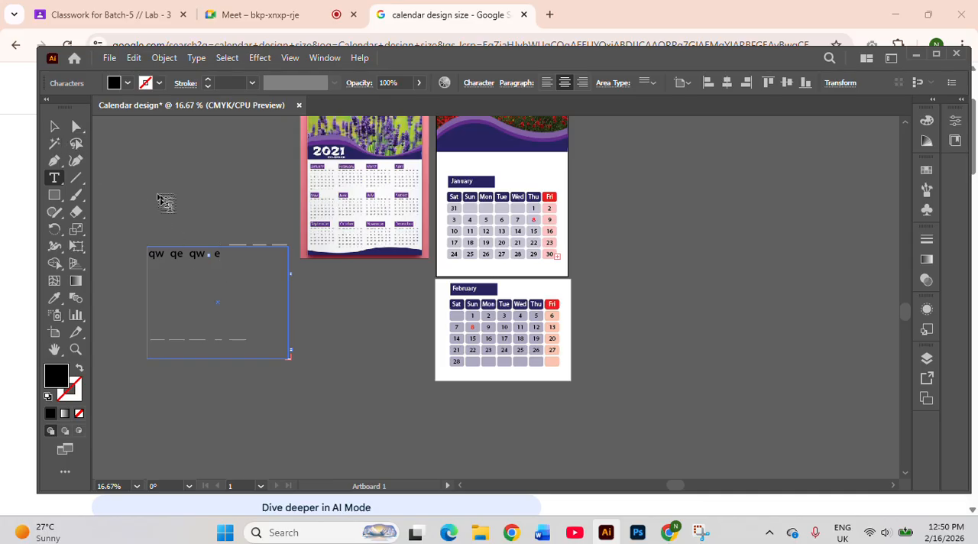
Right-align the last sample entry in the text grid and browse the available fonts without choosing one
click(584, 84)
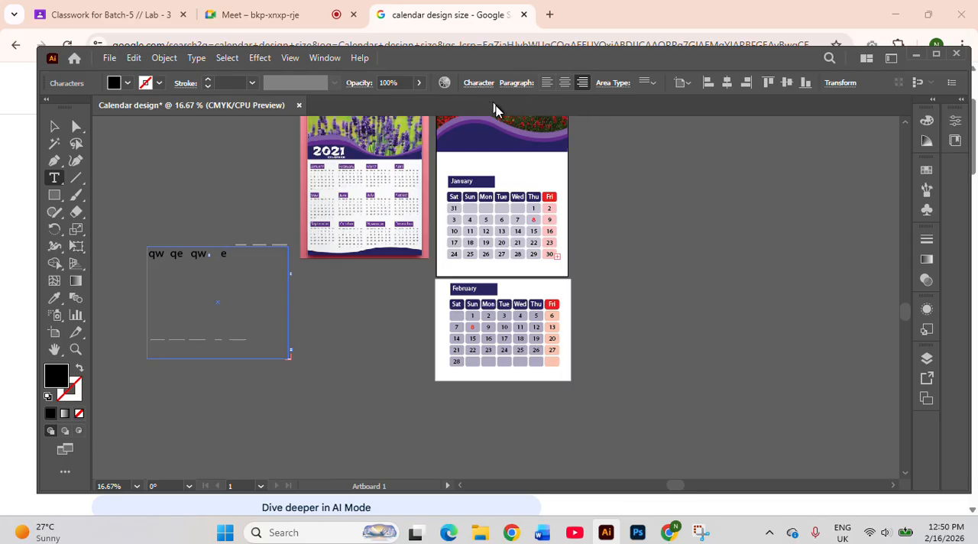
click(480, 82)
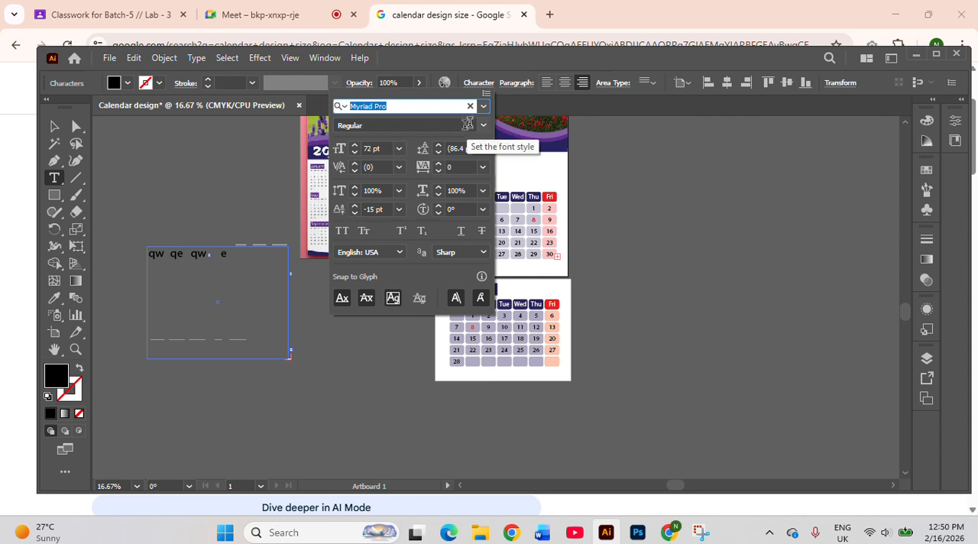
click(484, 110)
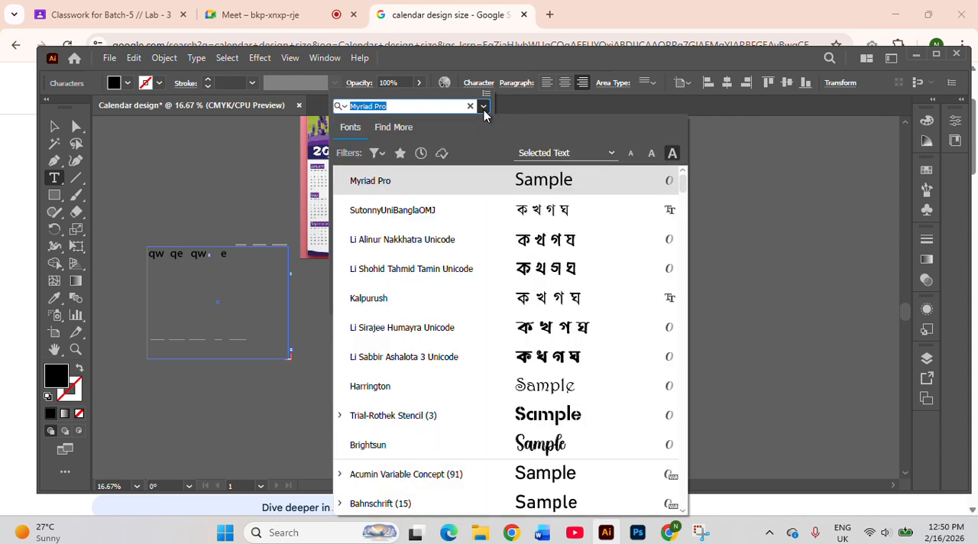
click(260, 168)
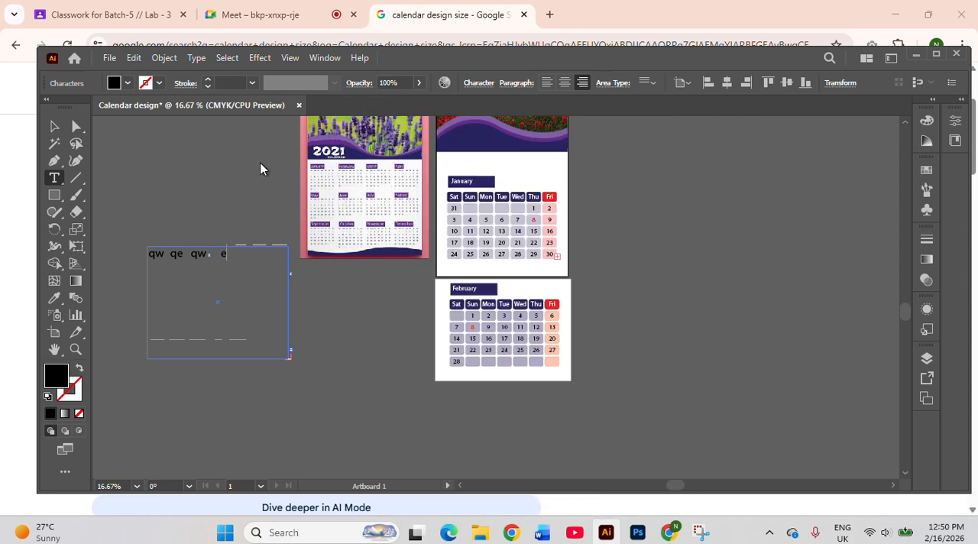
Delete the sample text grid beside the calendar
click(54, 127)
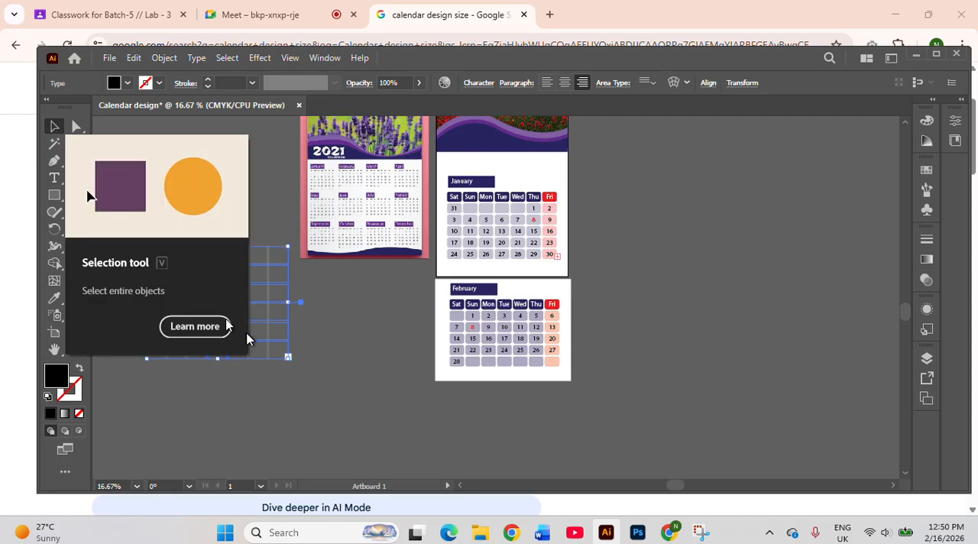
click(301, 356)
click(196, 258)
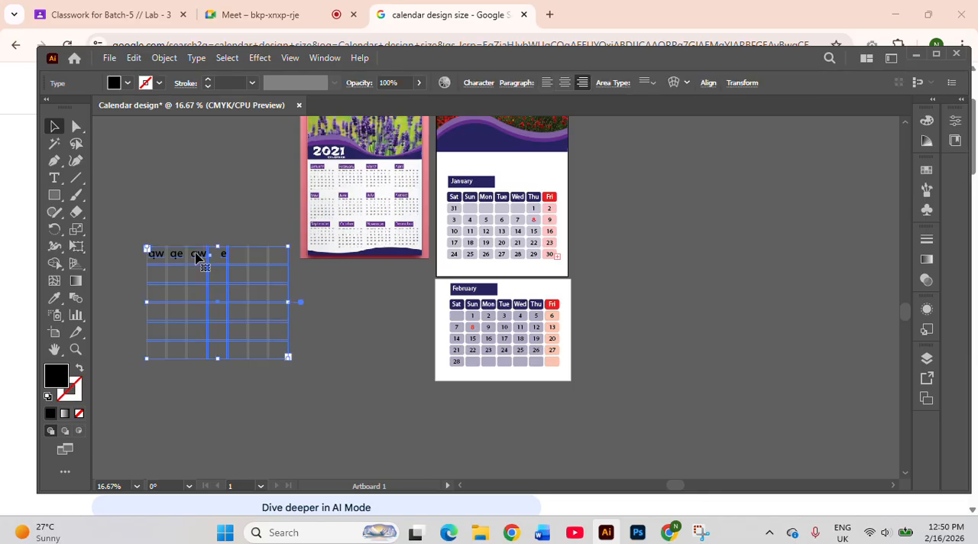
key(Delete)
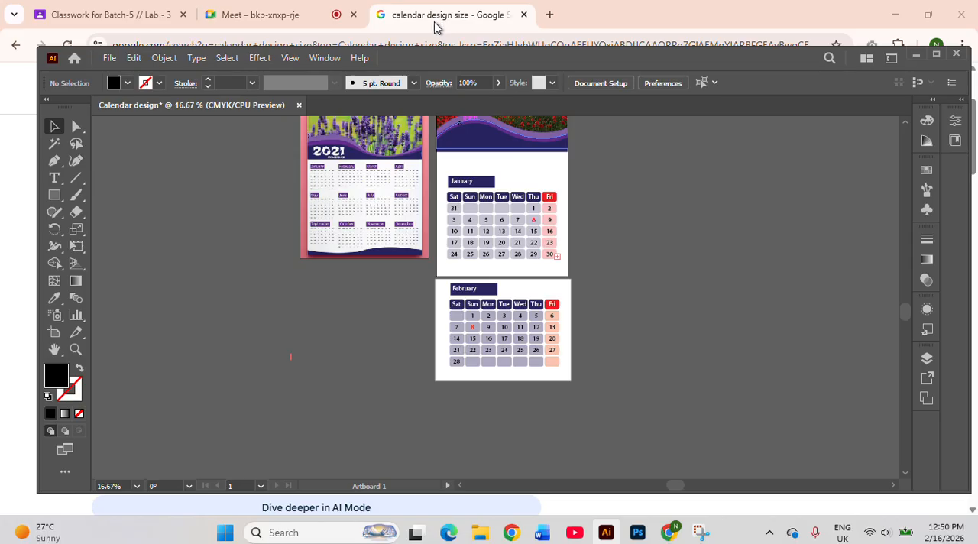
scroll(637, 230, up, 2)
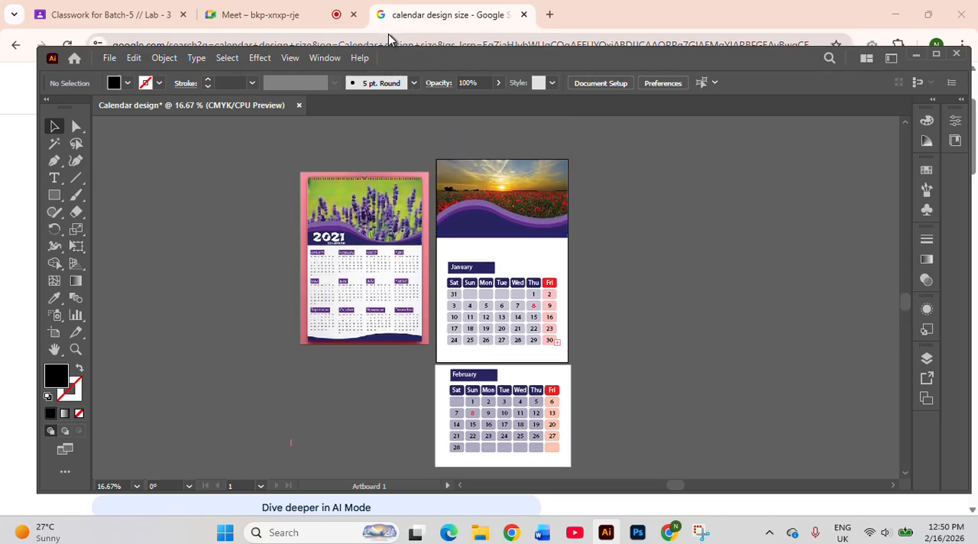